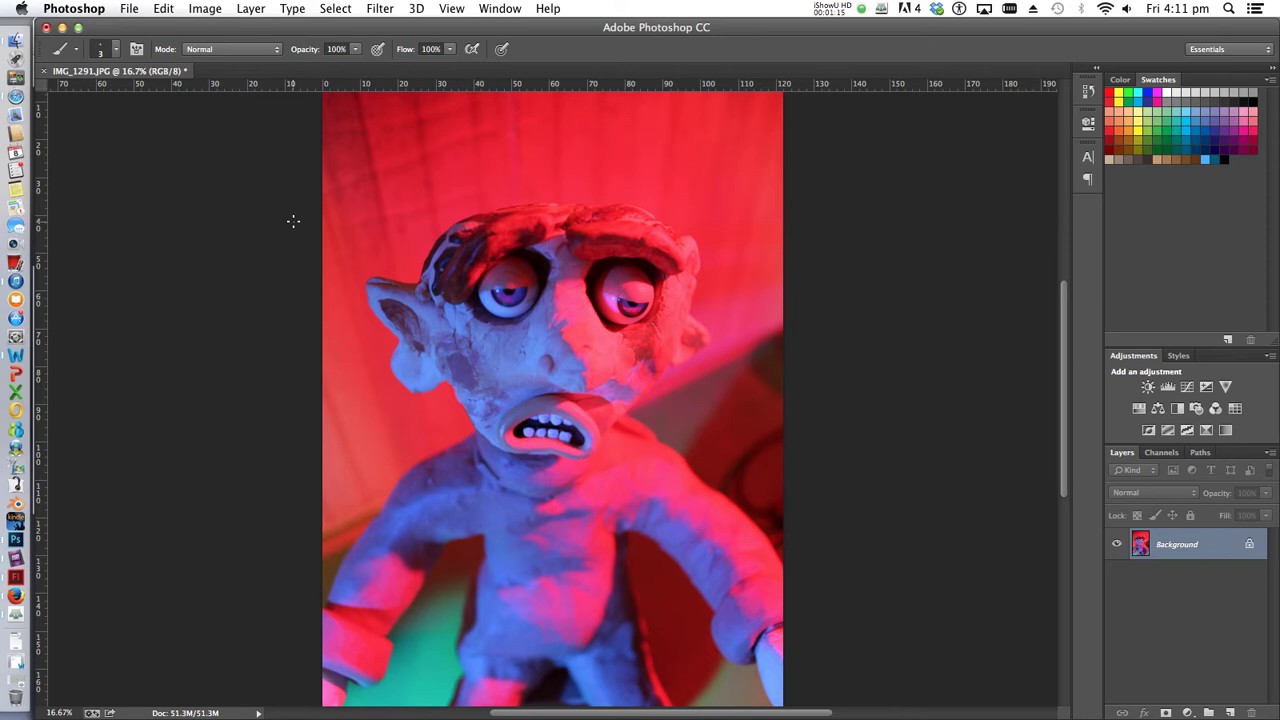
- Resize the image to 500 pixels wide with its proportions kept, measuring width and height in pixels
click(205, 9)
click(265, 136)
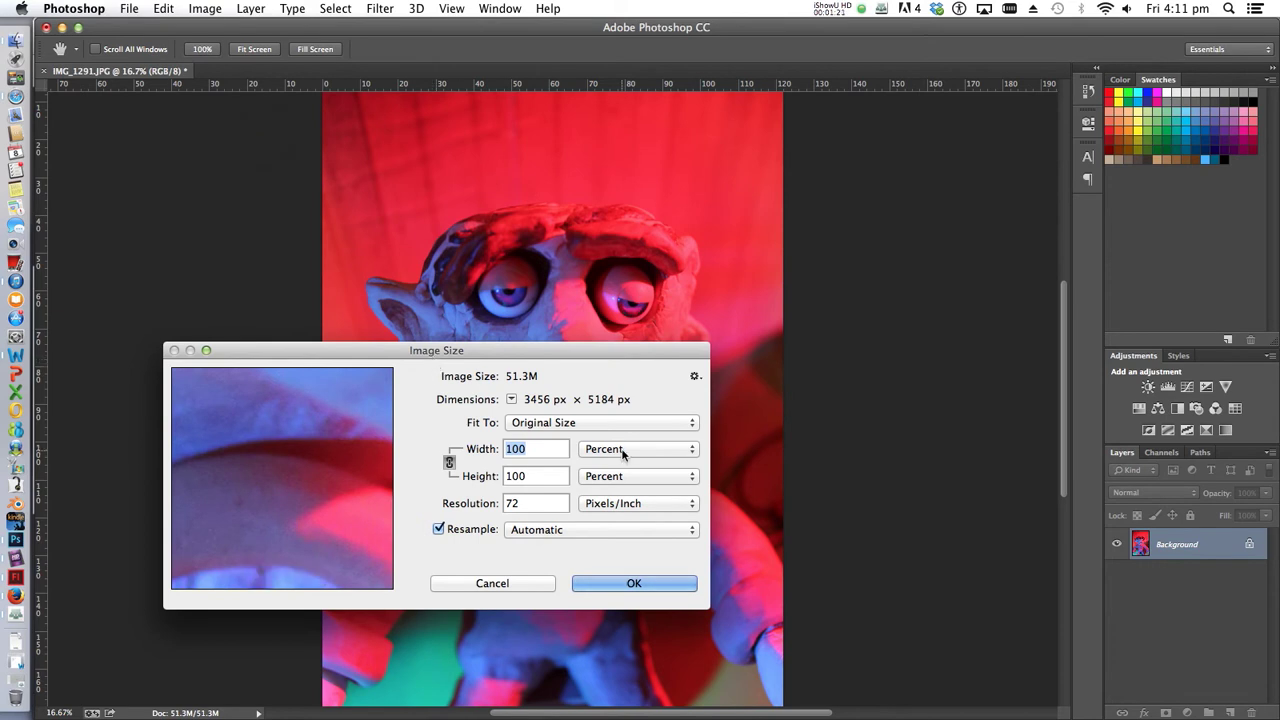
click(622, 453)
click(610, 464)
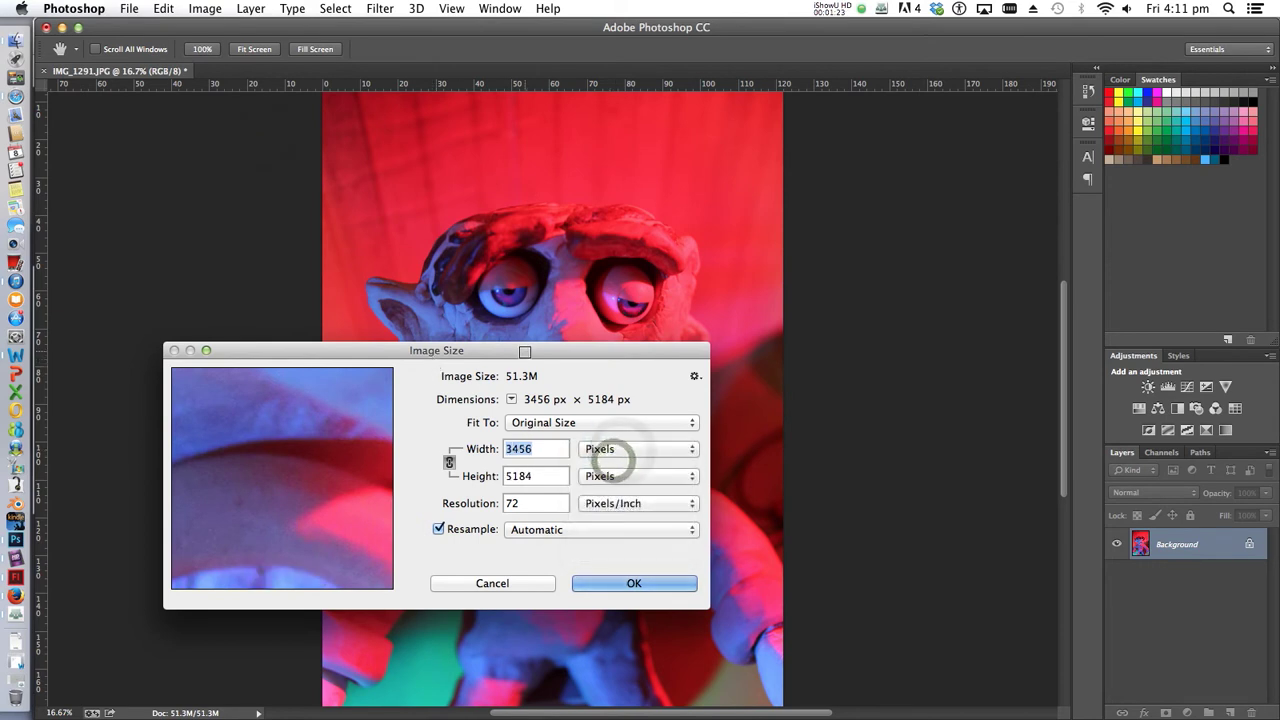
drag(395, 354, 854, 420)
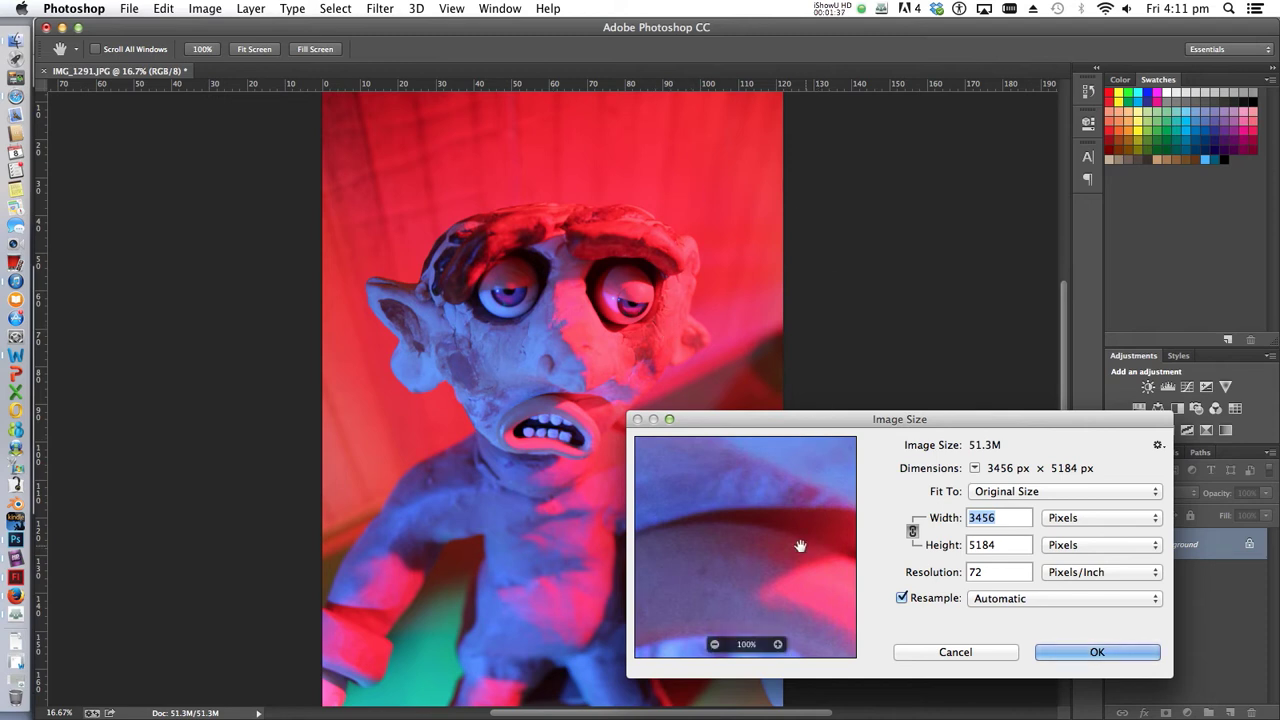
mouse_move(851, 591)
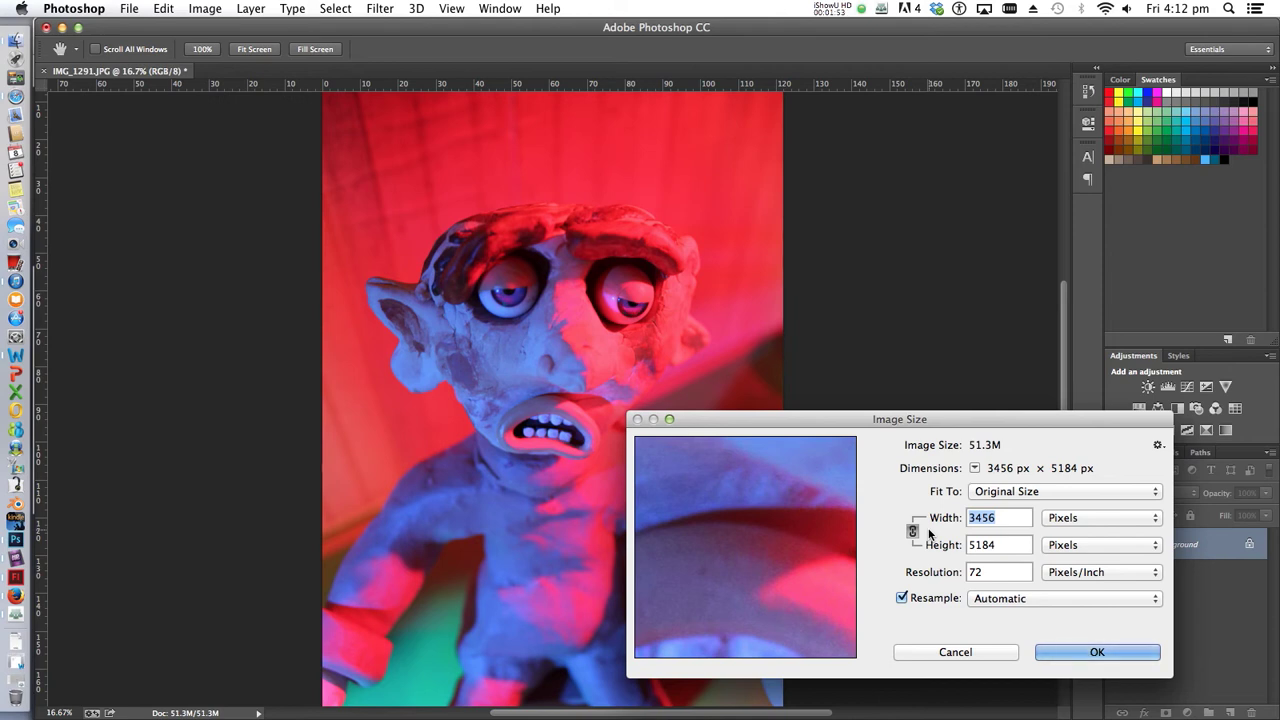
text(500)
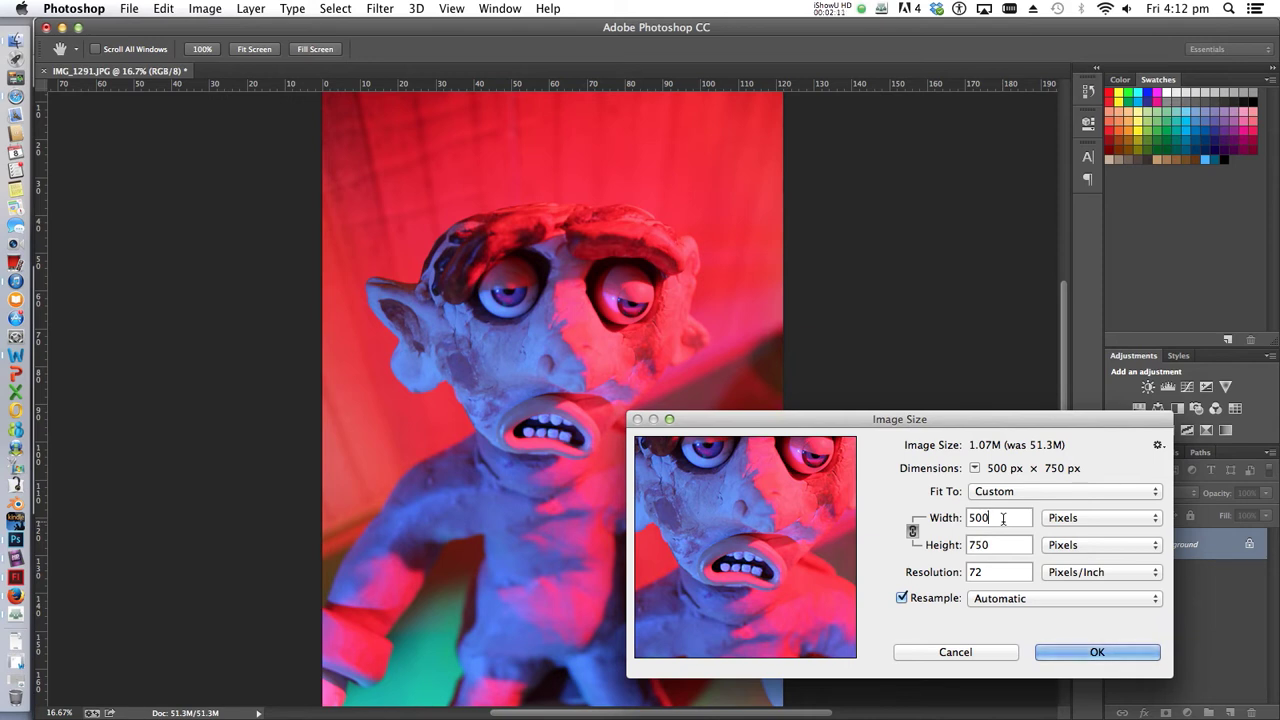
click(1097, 652)
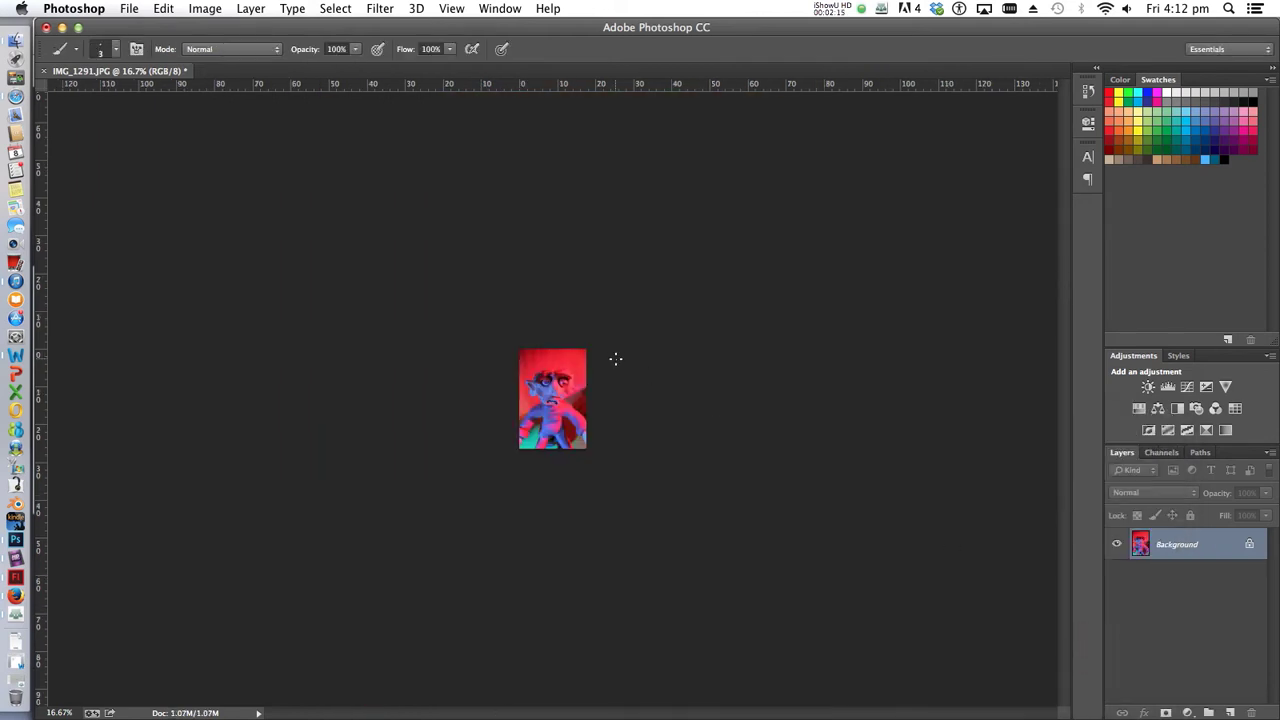
key(super+equal)
key(super+equal)
key(super+equal)
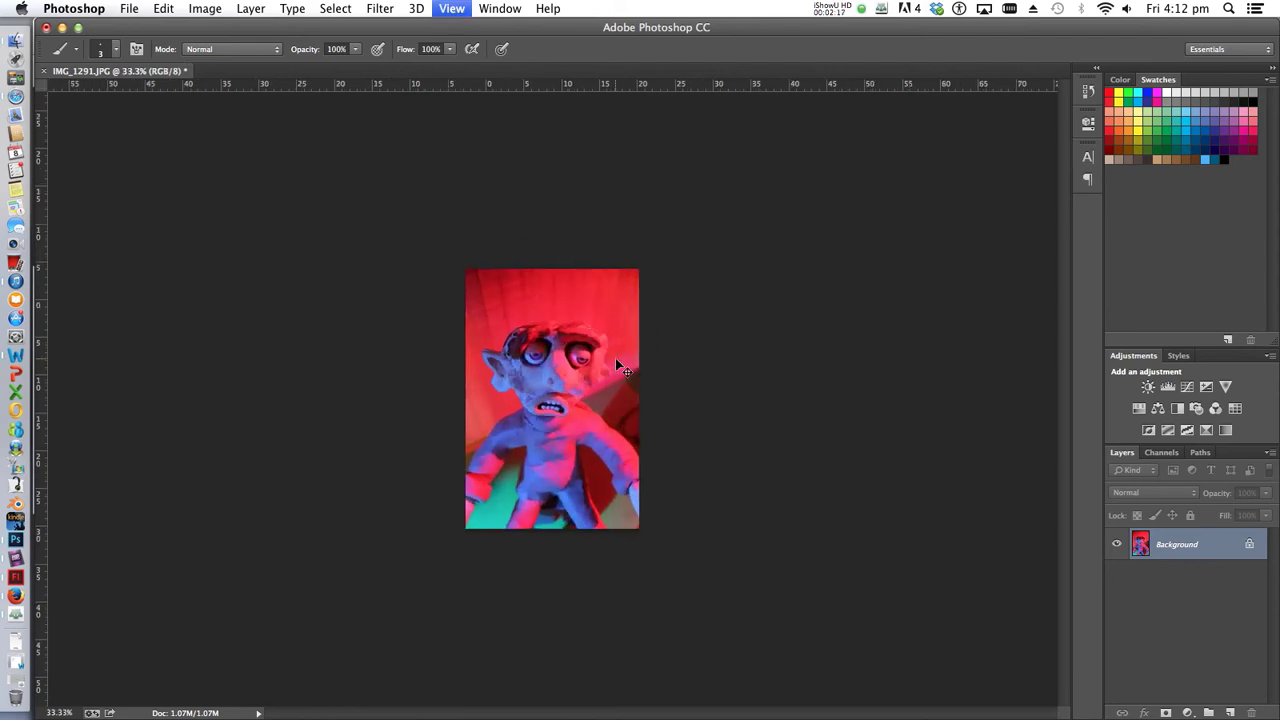
key(super+equal)
key(super+equal)
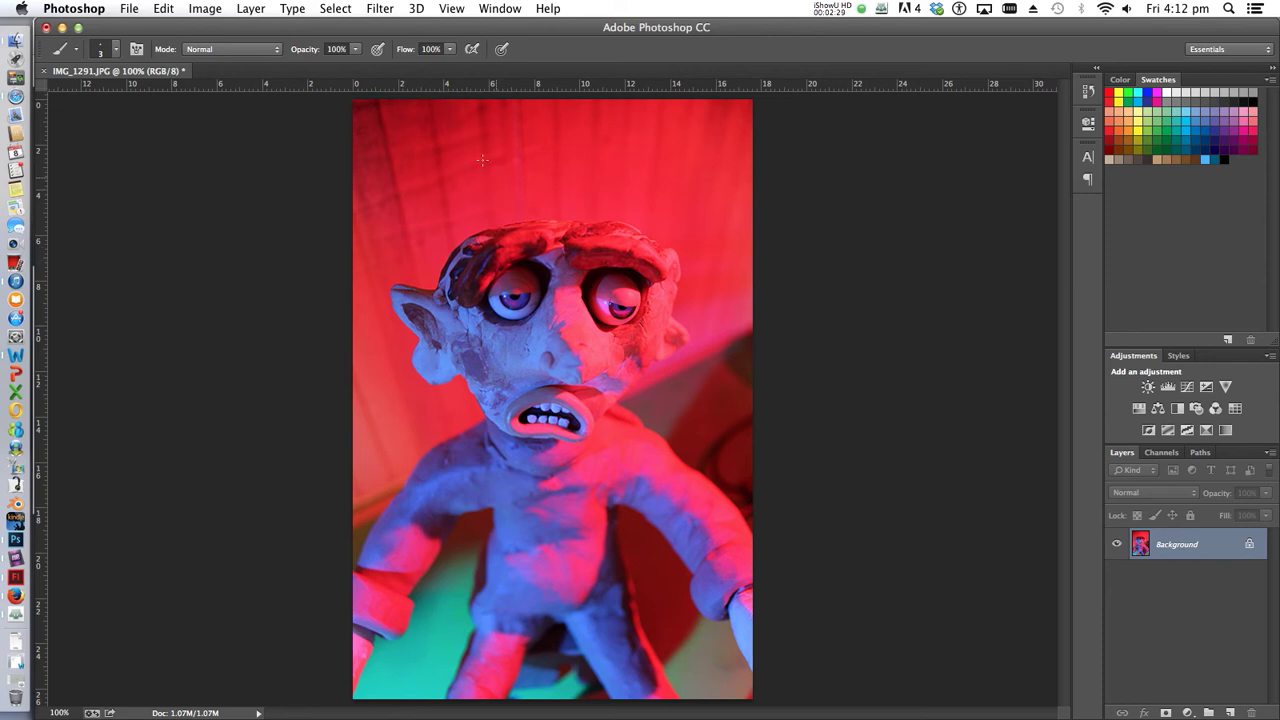
click(502, 9)
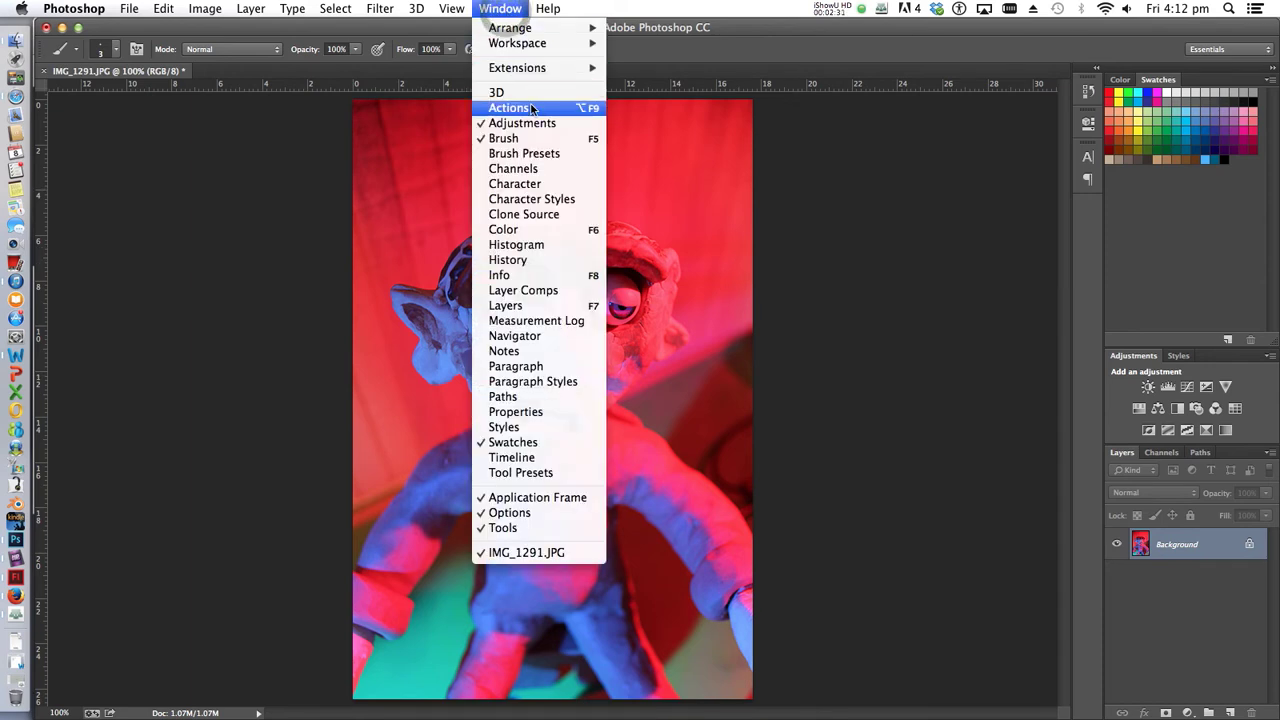
click(552, 472)
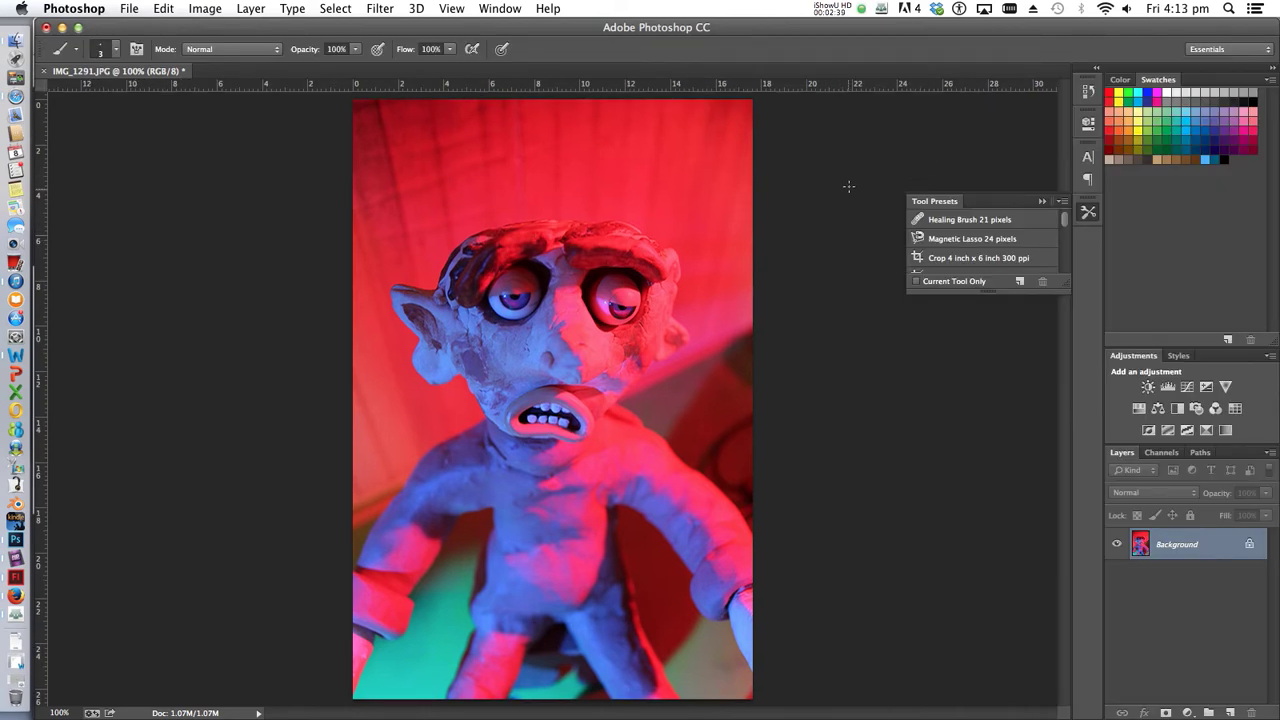
click(891, 161)
- Reset the Essentials workspace to its default layout
click(502, 9)
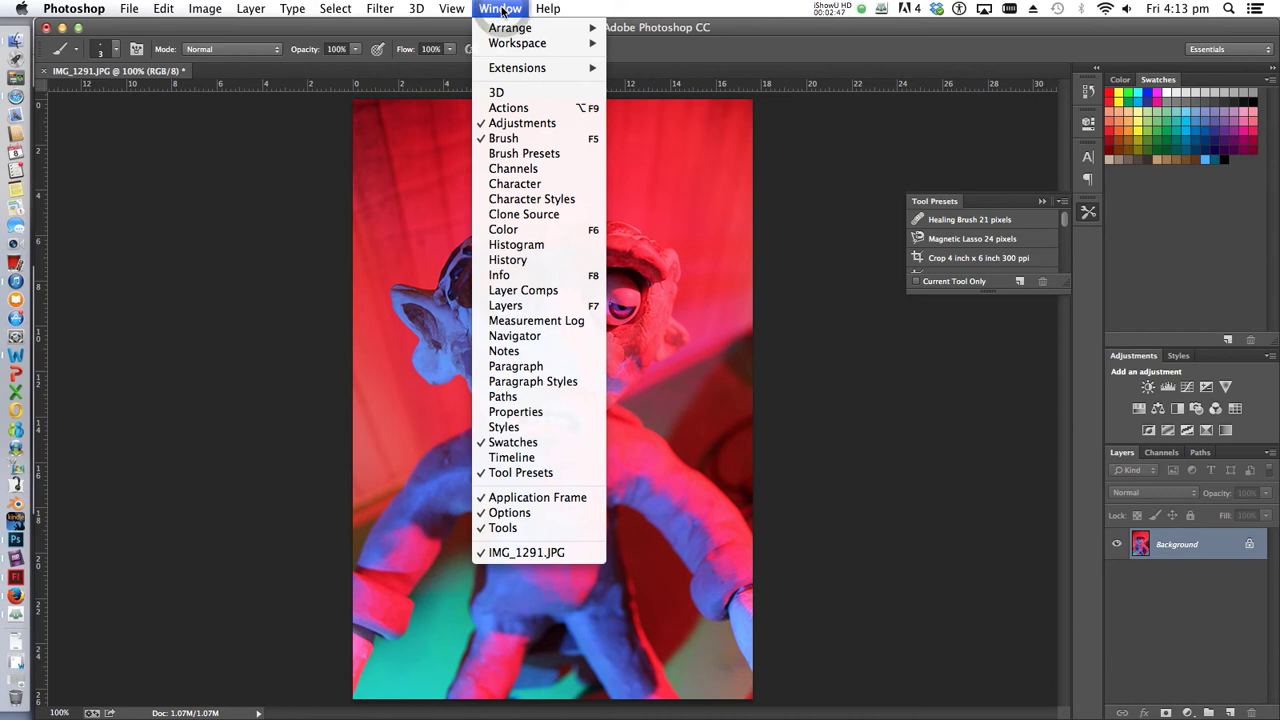
mouse_move(533, 44)
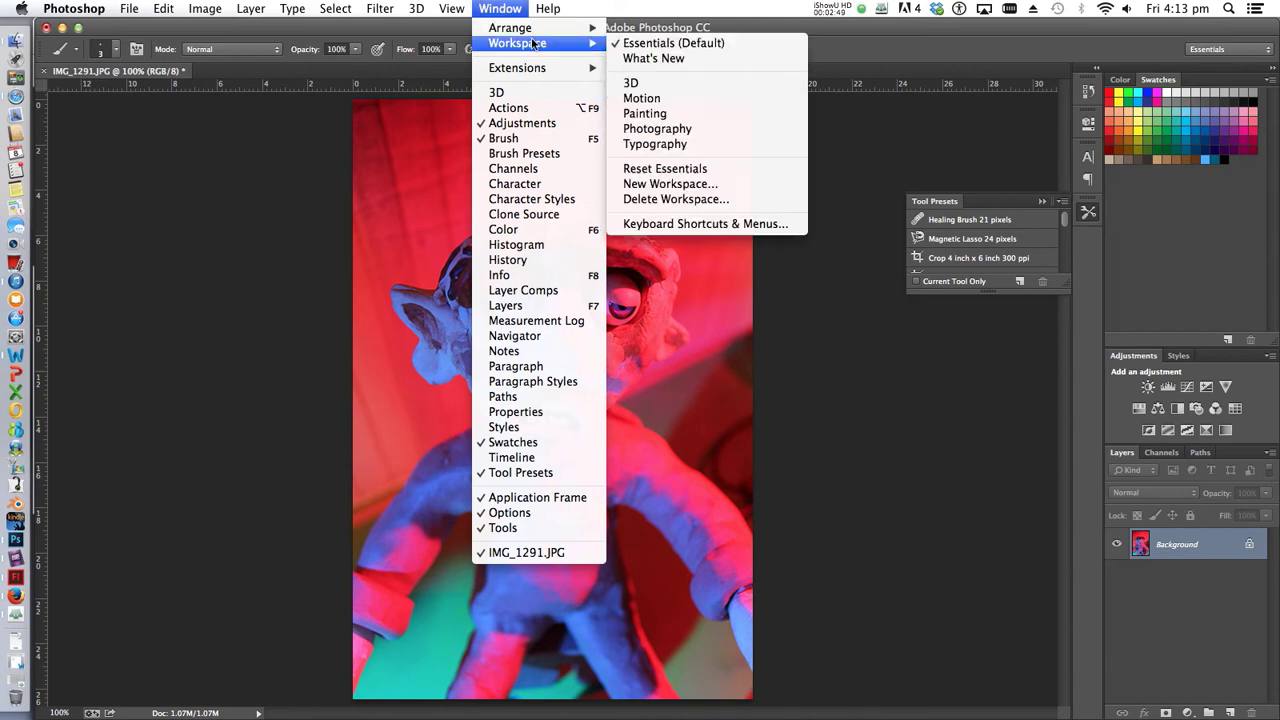
click(693, 168)
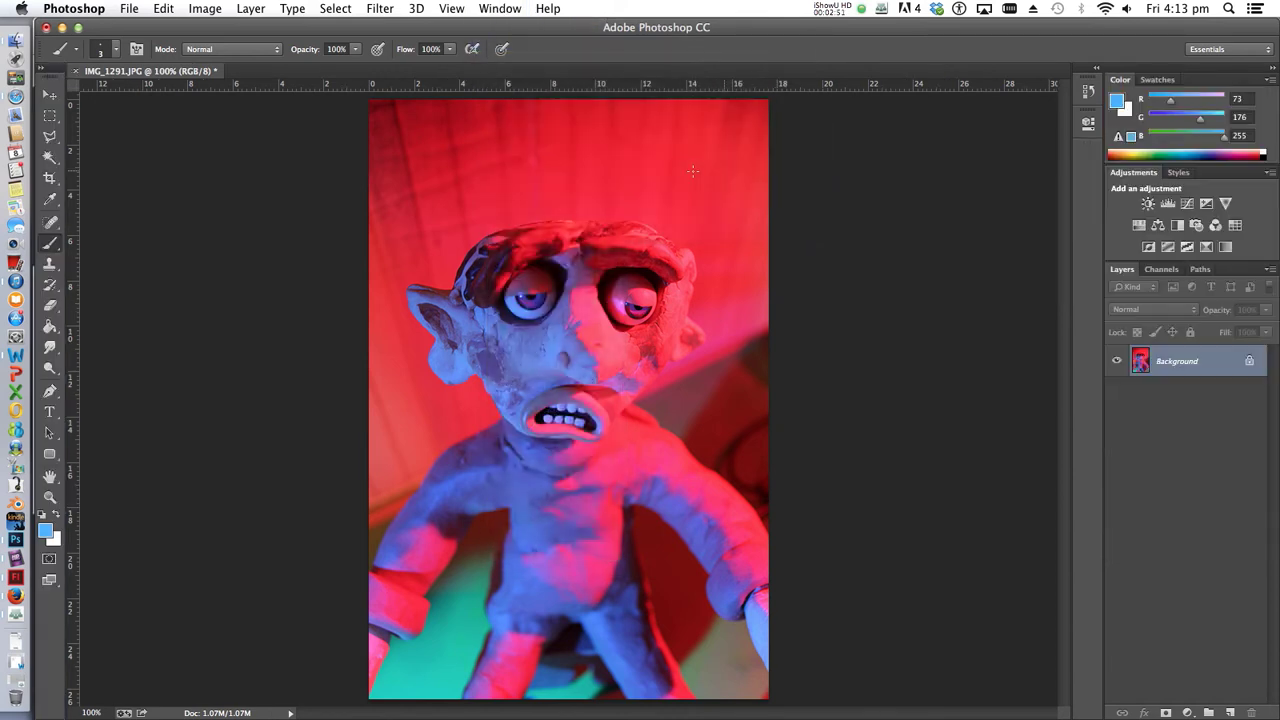
- Select the clay figure's head, including both ears and the chin, by tracing its outline with the Polygonal Lasso tool
click(50, 136)
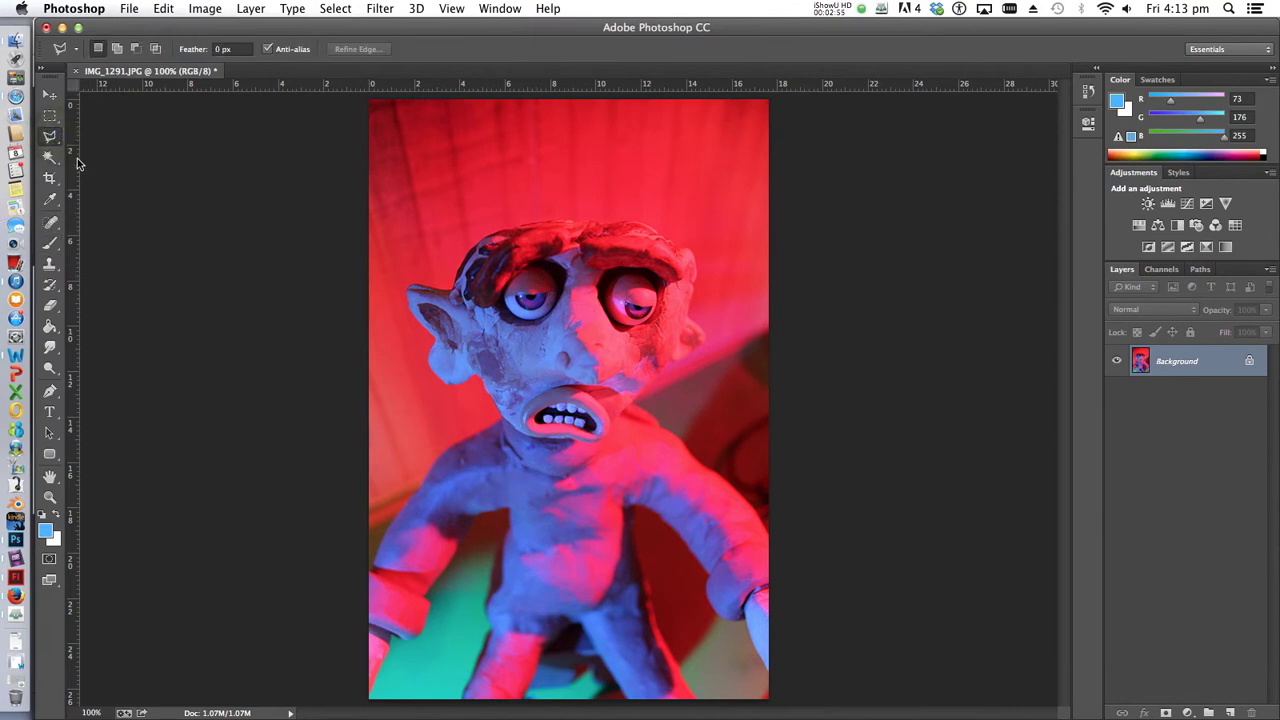
click(53, 141)
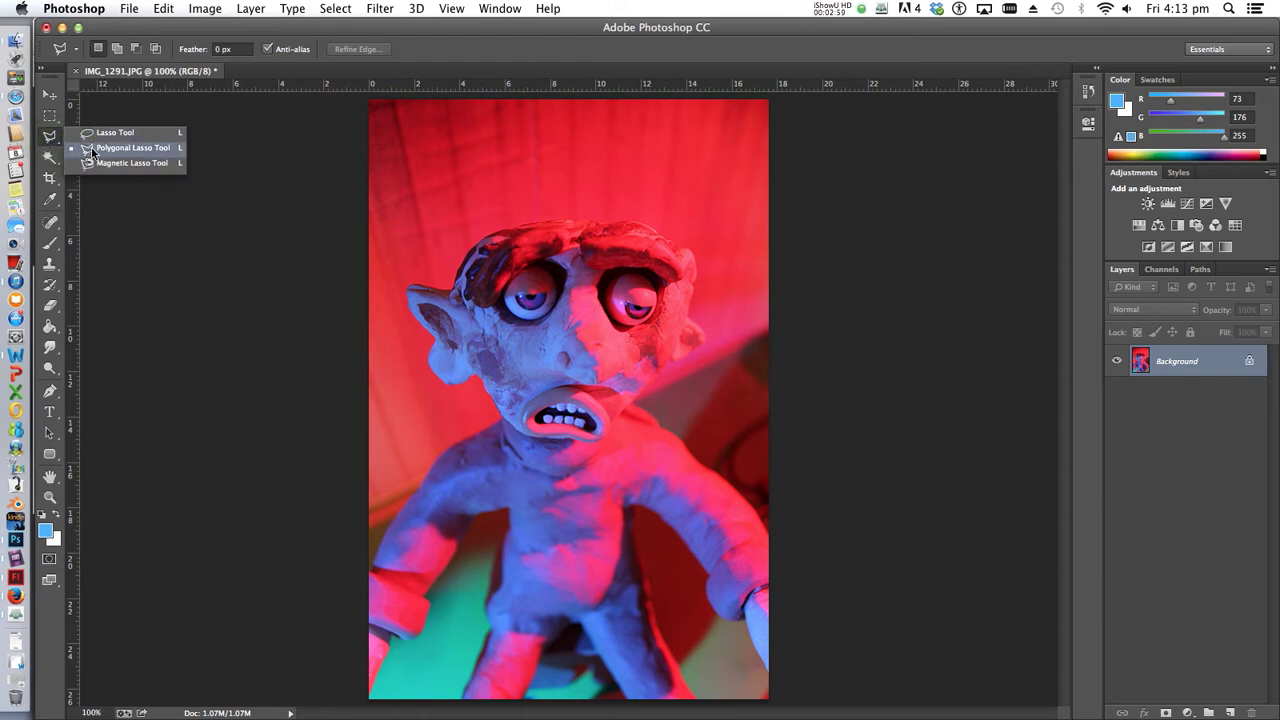
click(97, 150)
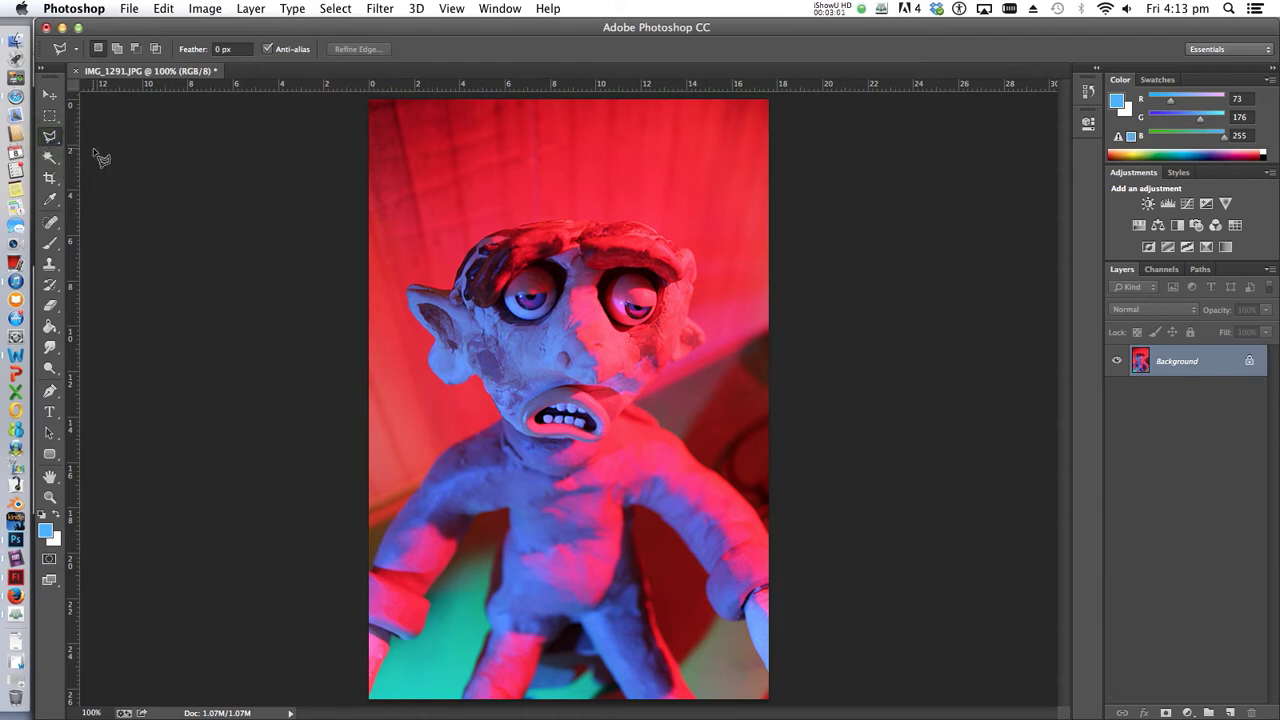
click(455, 289)
click(467, 255)
click(490, 235)
click(507, 229)
click(551, 221)
click(589, 222)
click(610, 225)
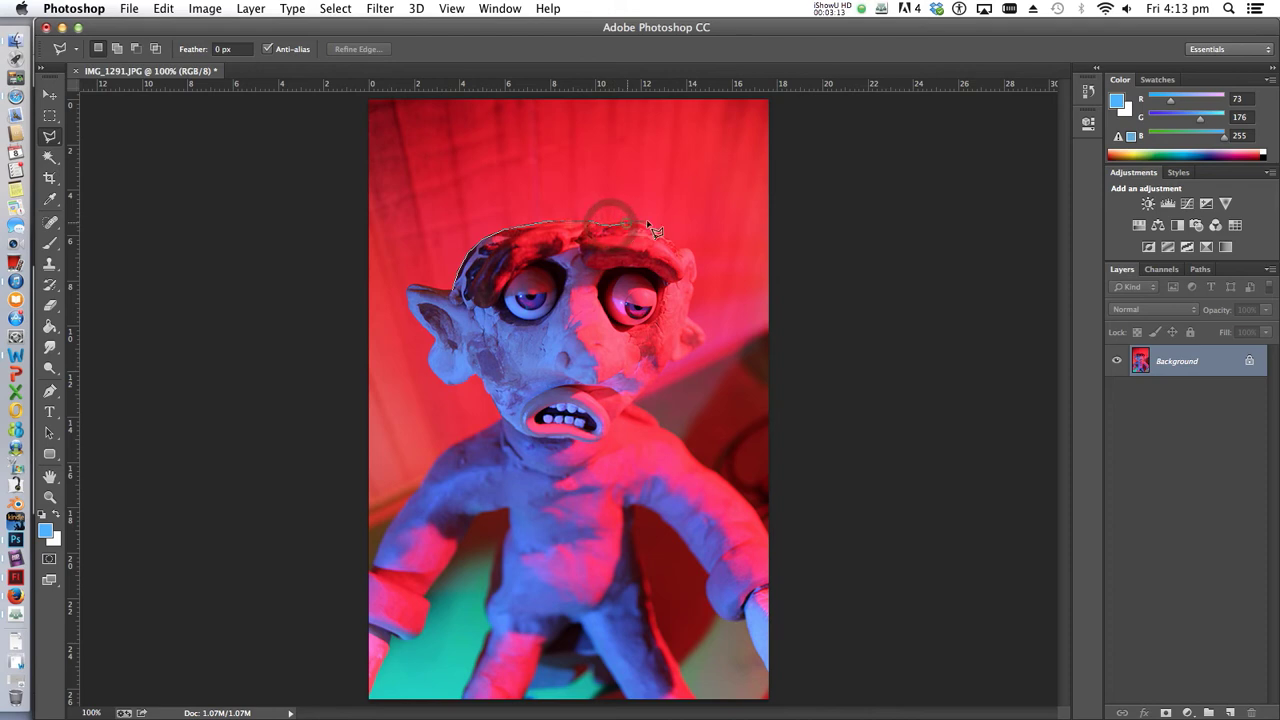
click(640, 225)
click(674, 243)
click(688, 249)
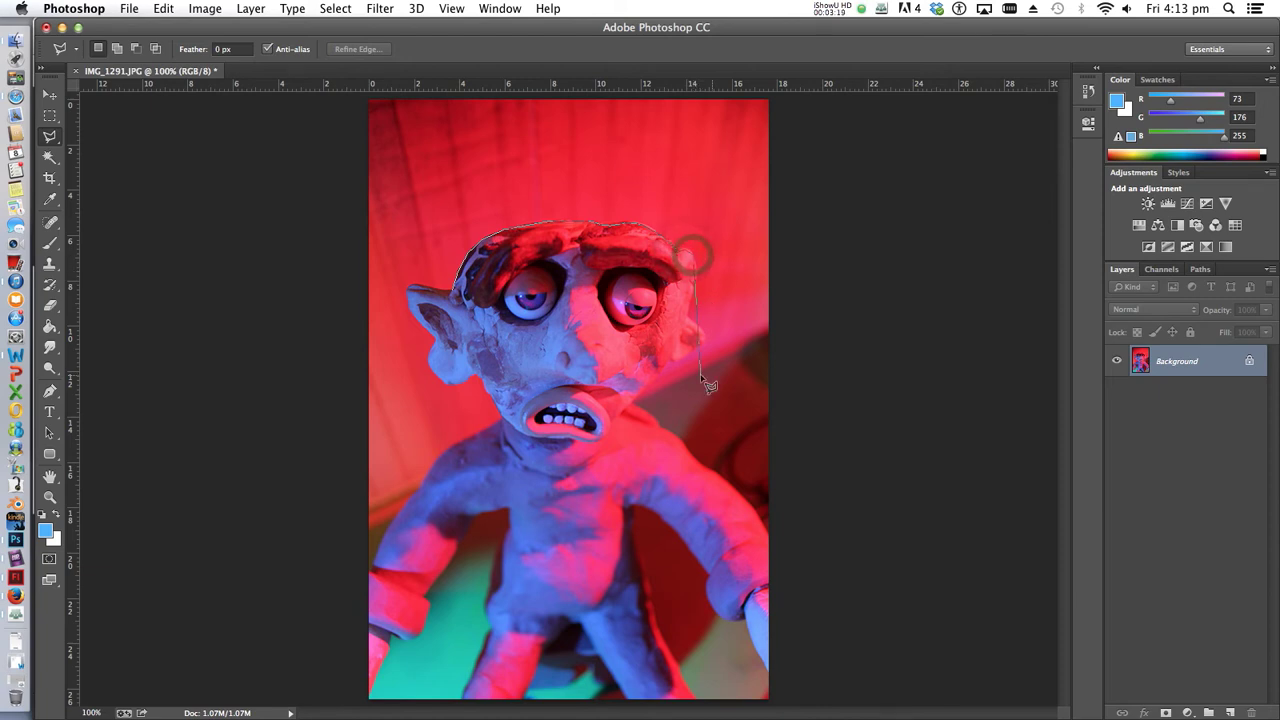
click(686, 309)
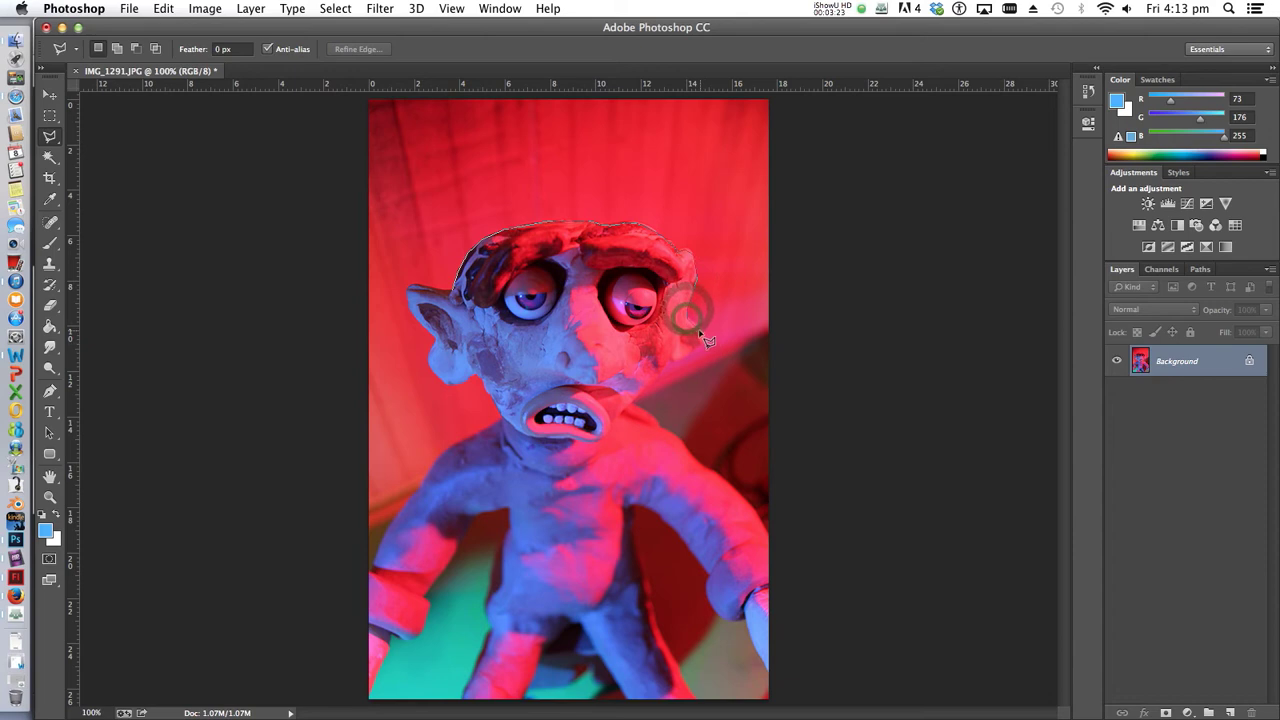
click(699, 325)
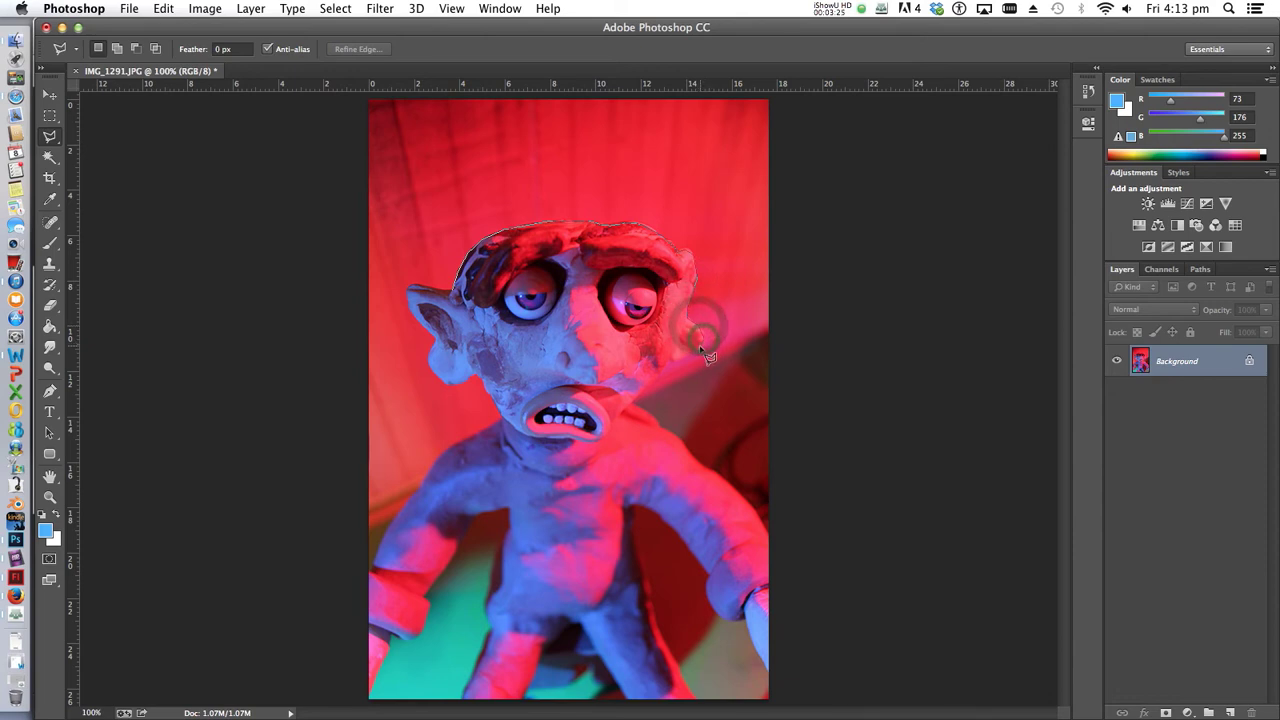
click(700, 344)
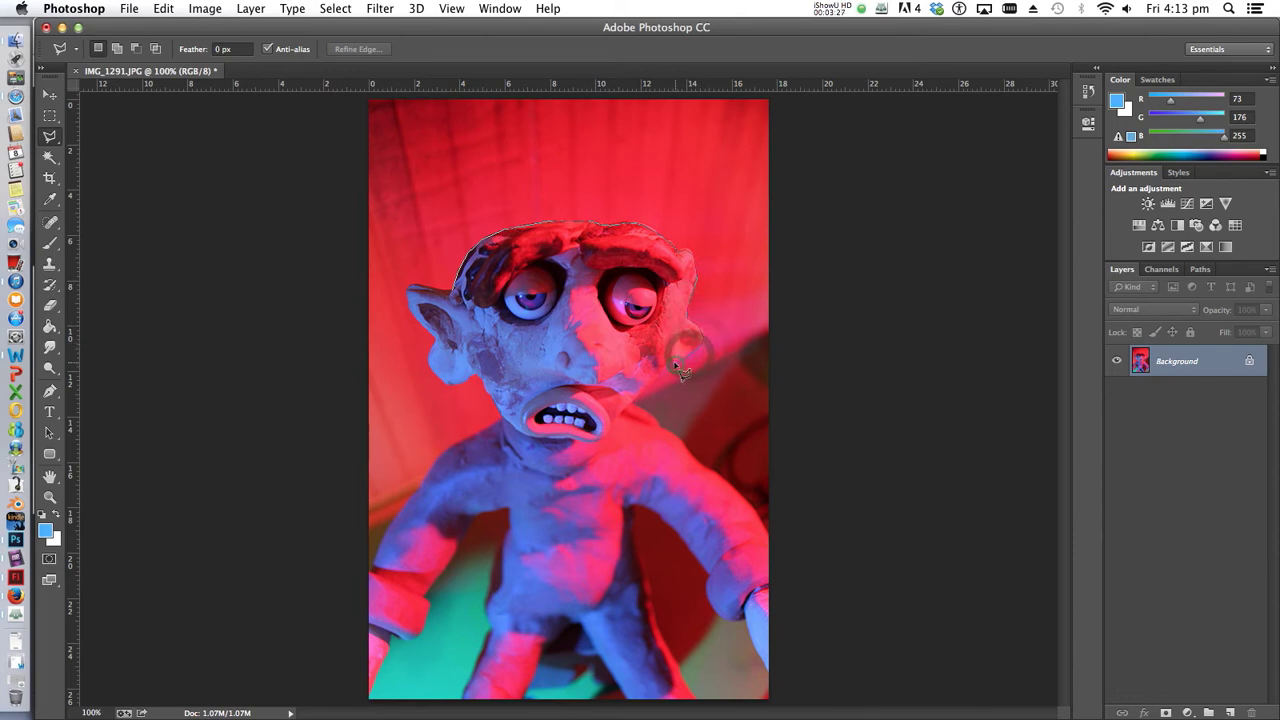
click(668, 359)
click(654, 378)
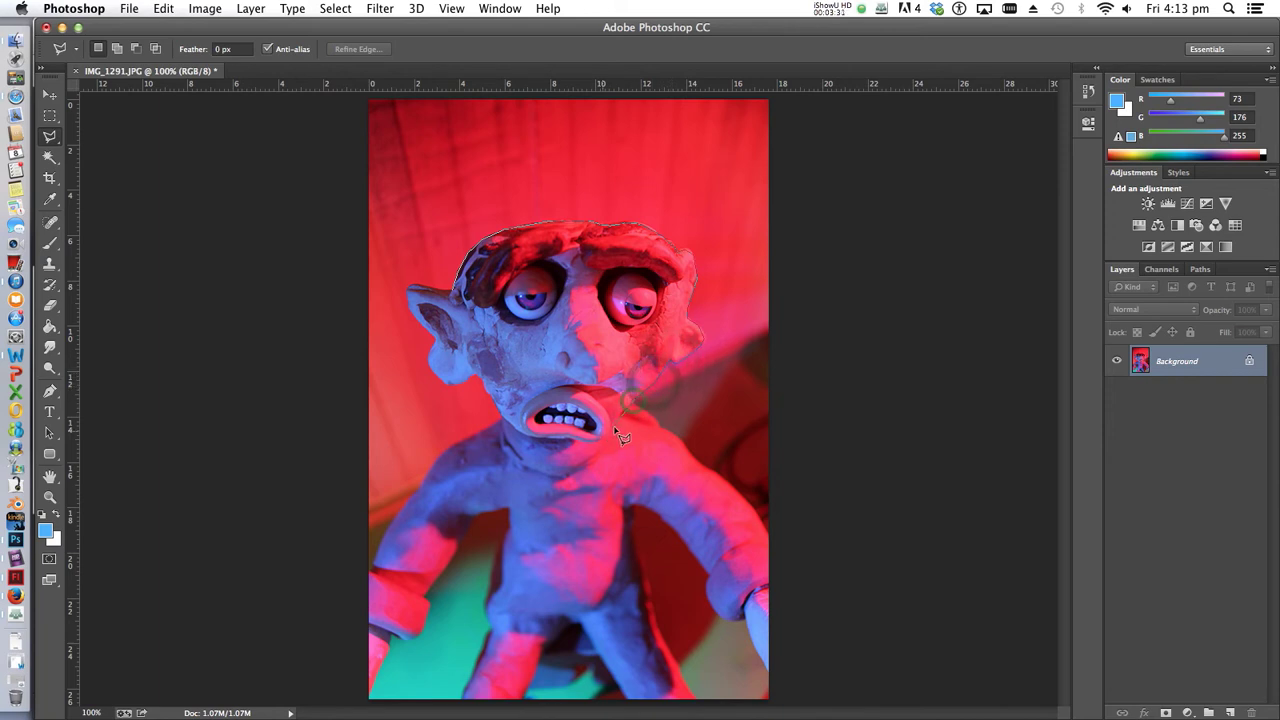
click(614, 425)
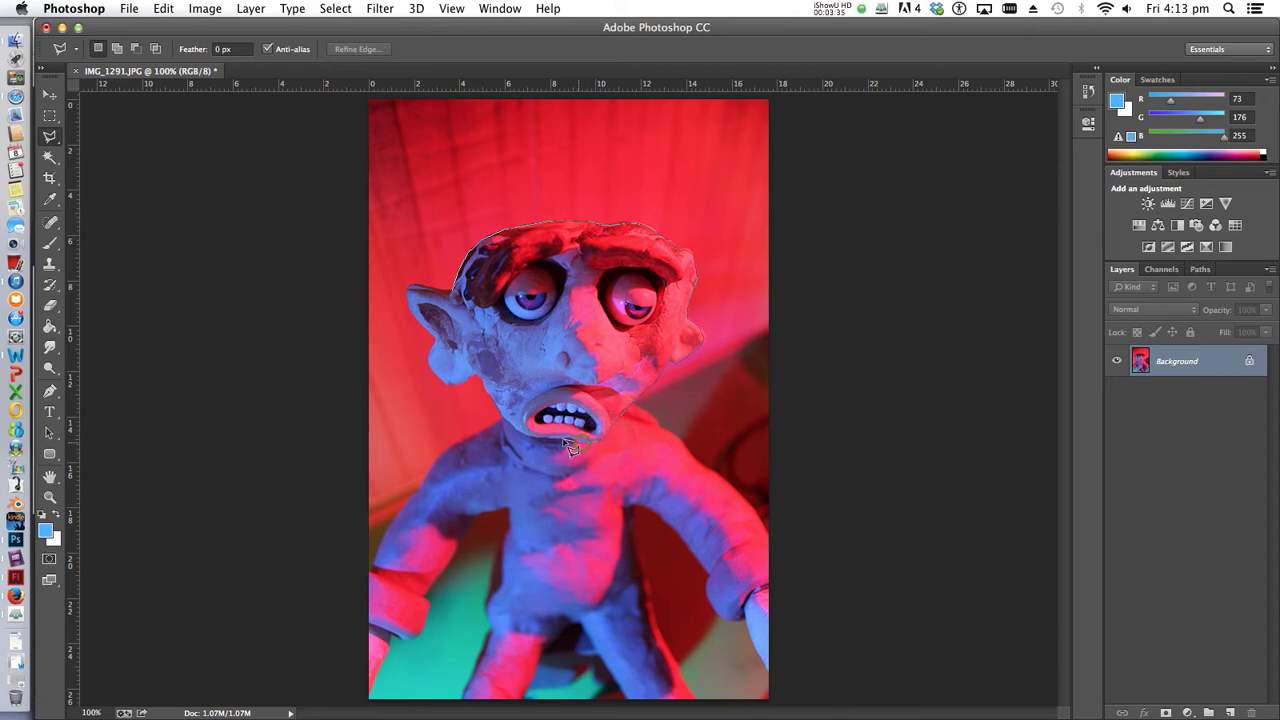
click(558, 443)
click(468, 377)
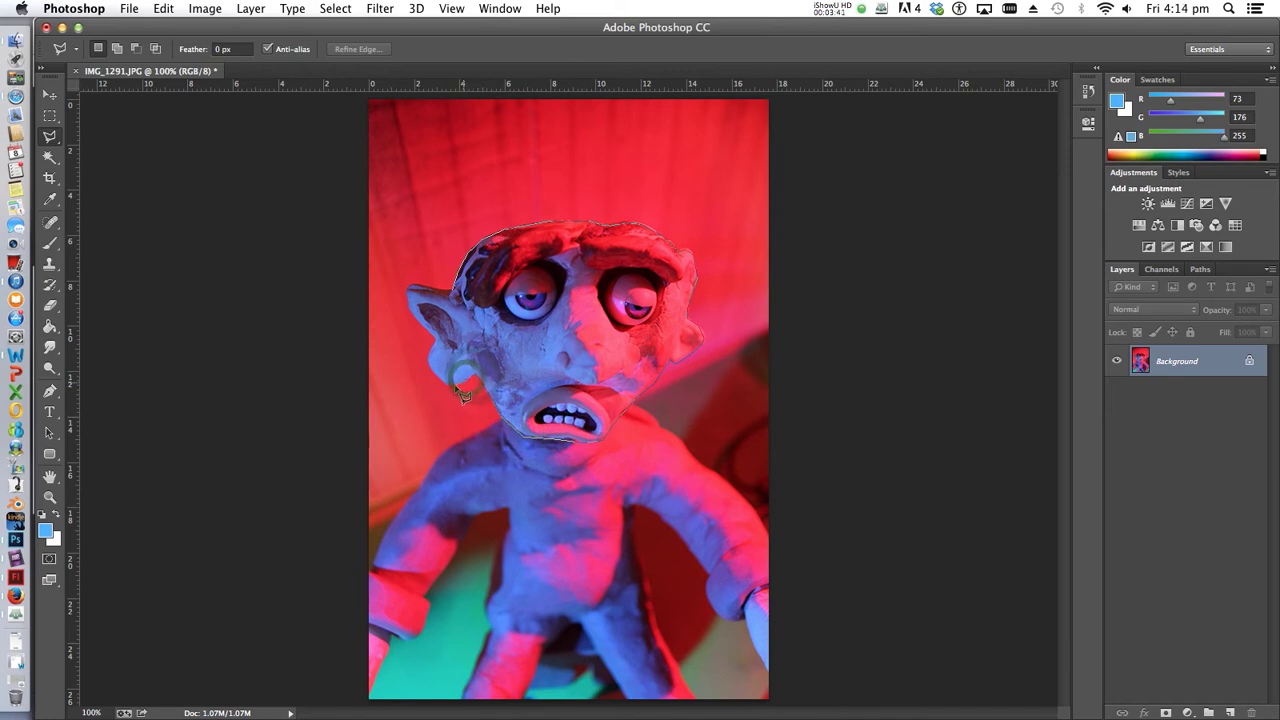
click(445, 384)
click(424, 352)
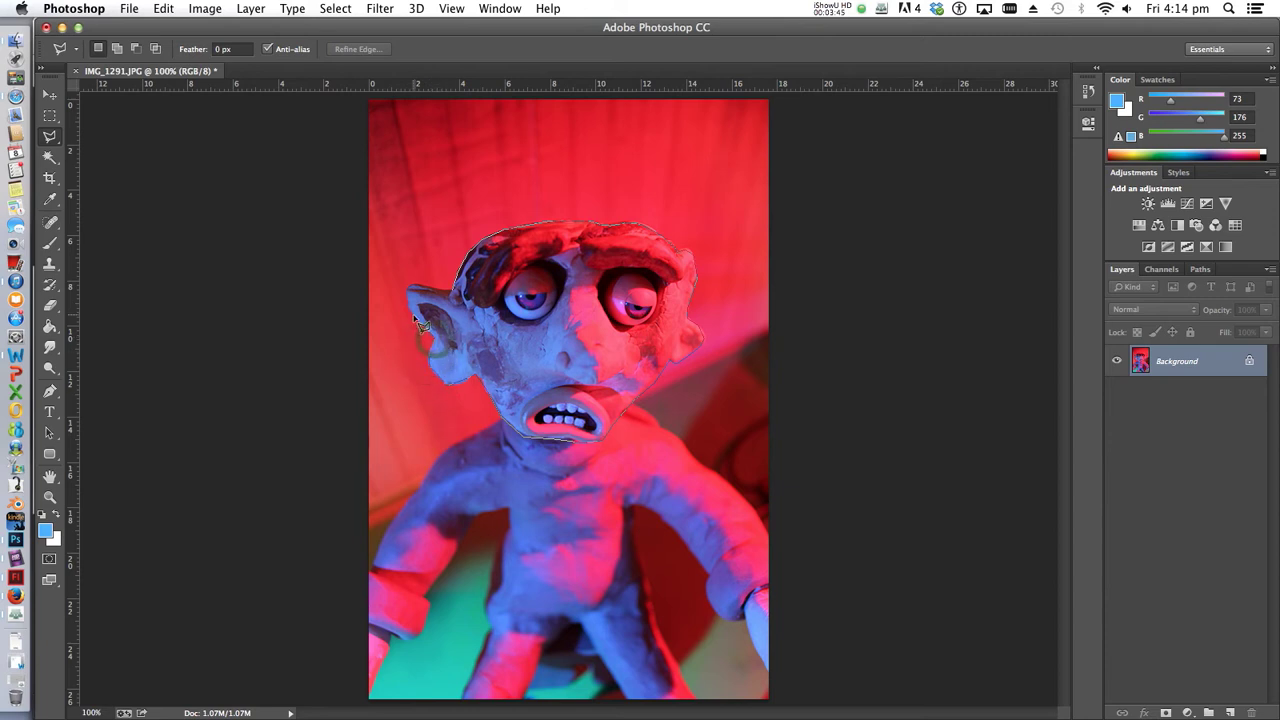
click(461, 298)
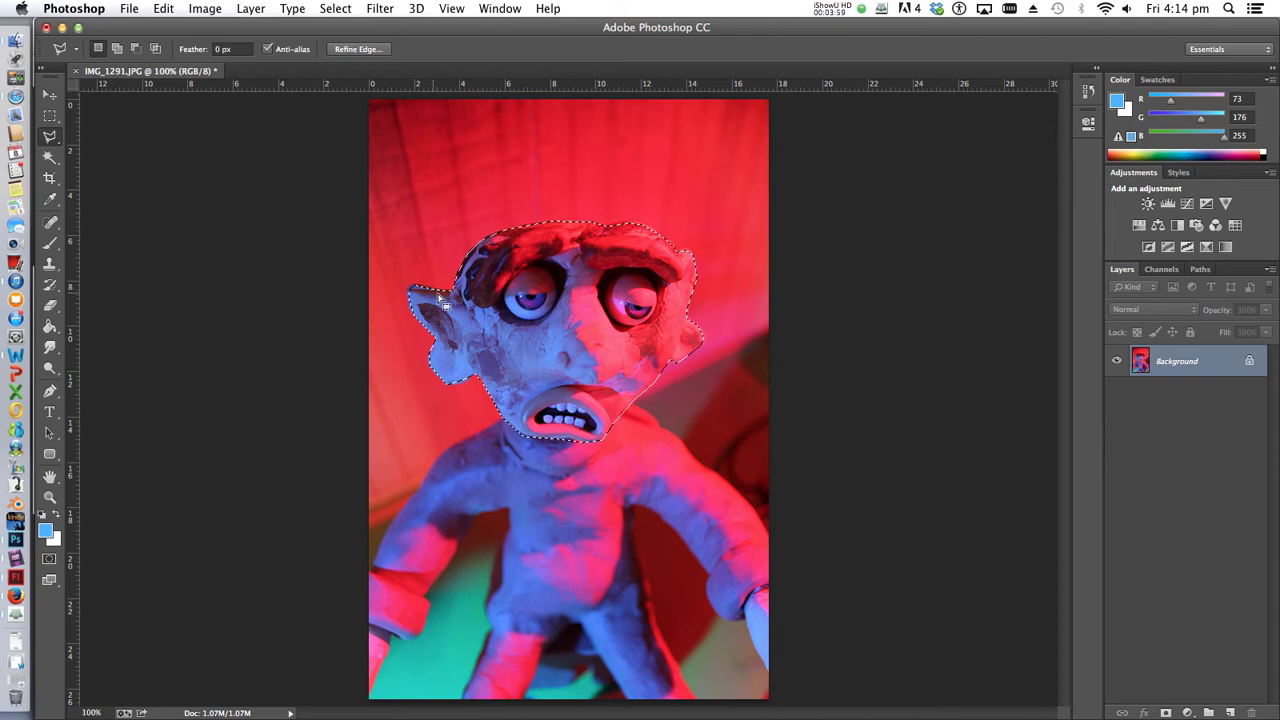
- Copy the selected head and create a new 371 × 278 pixel document at clipboard size with a transparent background
click(163, 9)
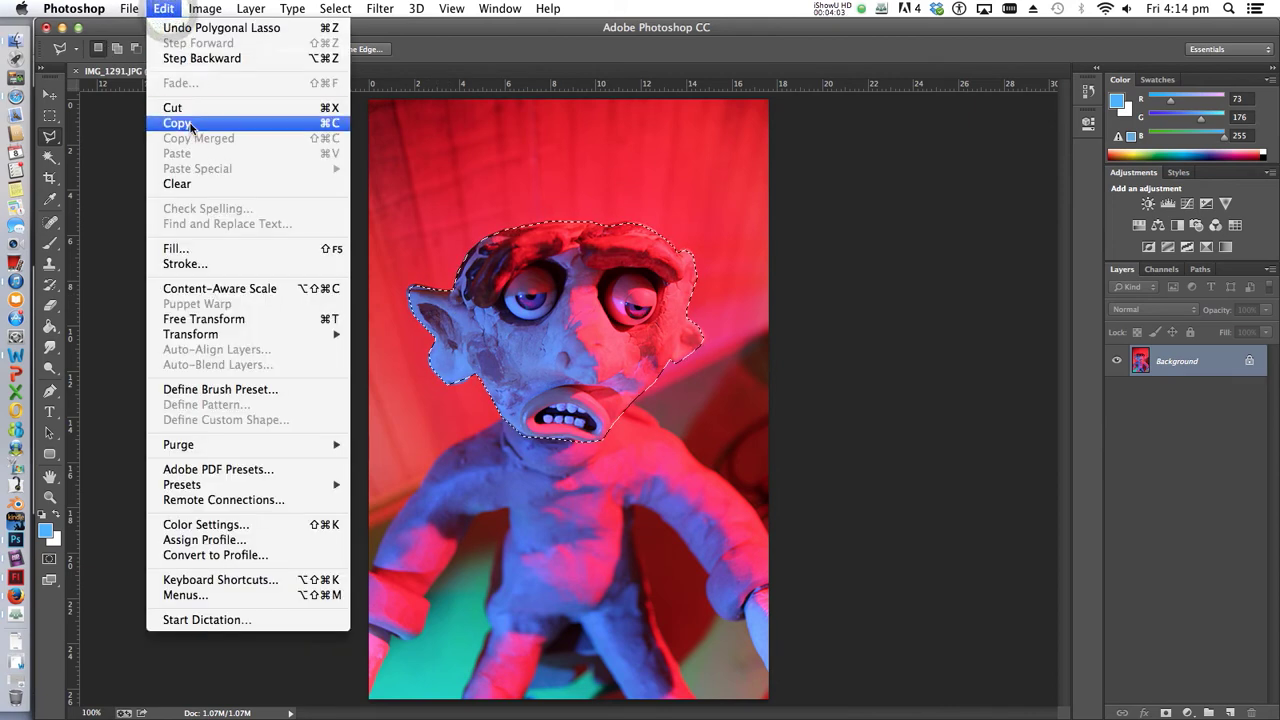
click(191, 123)
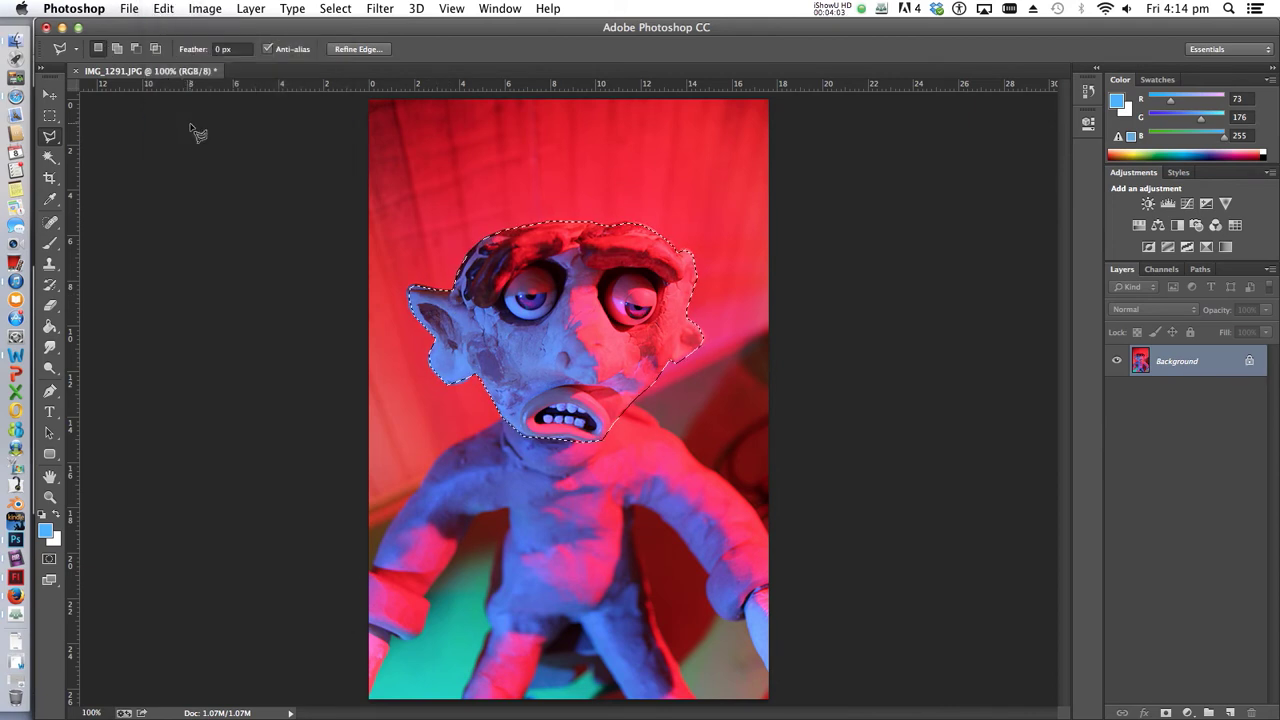
click(130, 9)
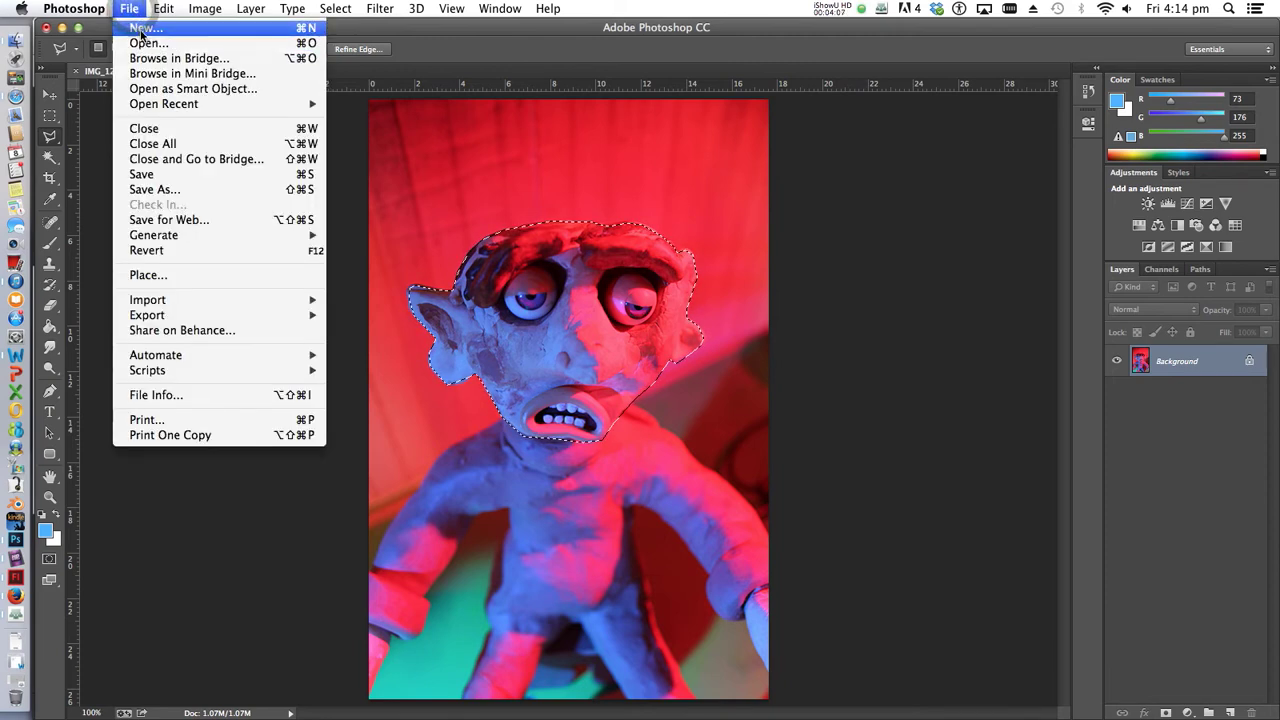
click(139, 28)
drag(220, 57, 712, 350)
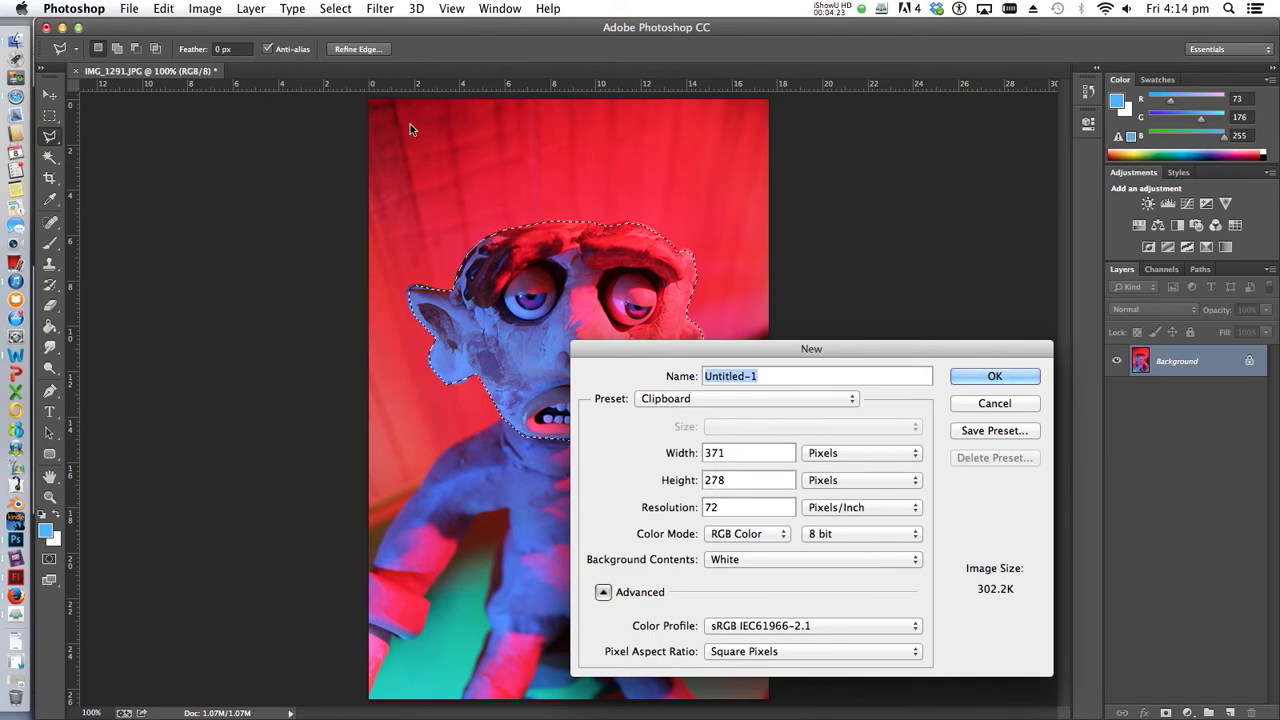
drag(713, 452, 676, 452)
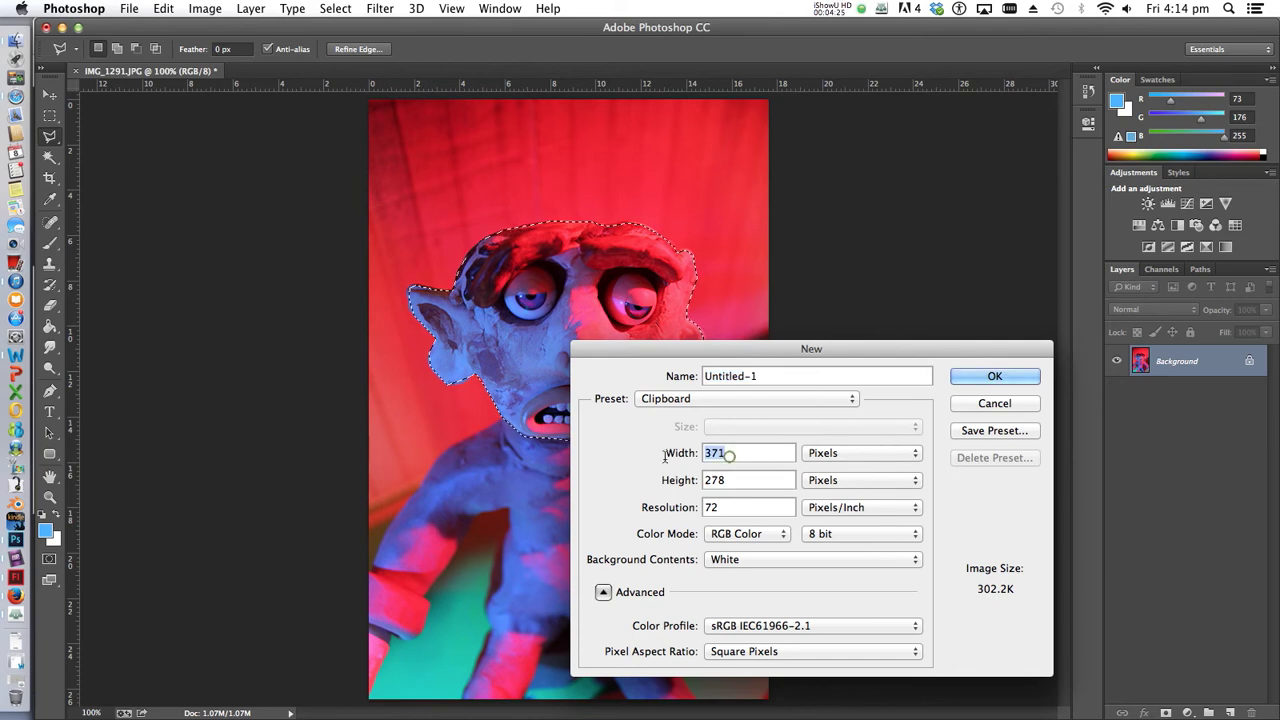
drag(733, 481, 693, 480)
click(733, 563)
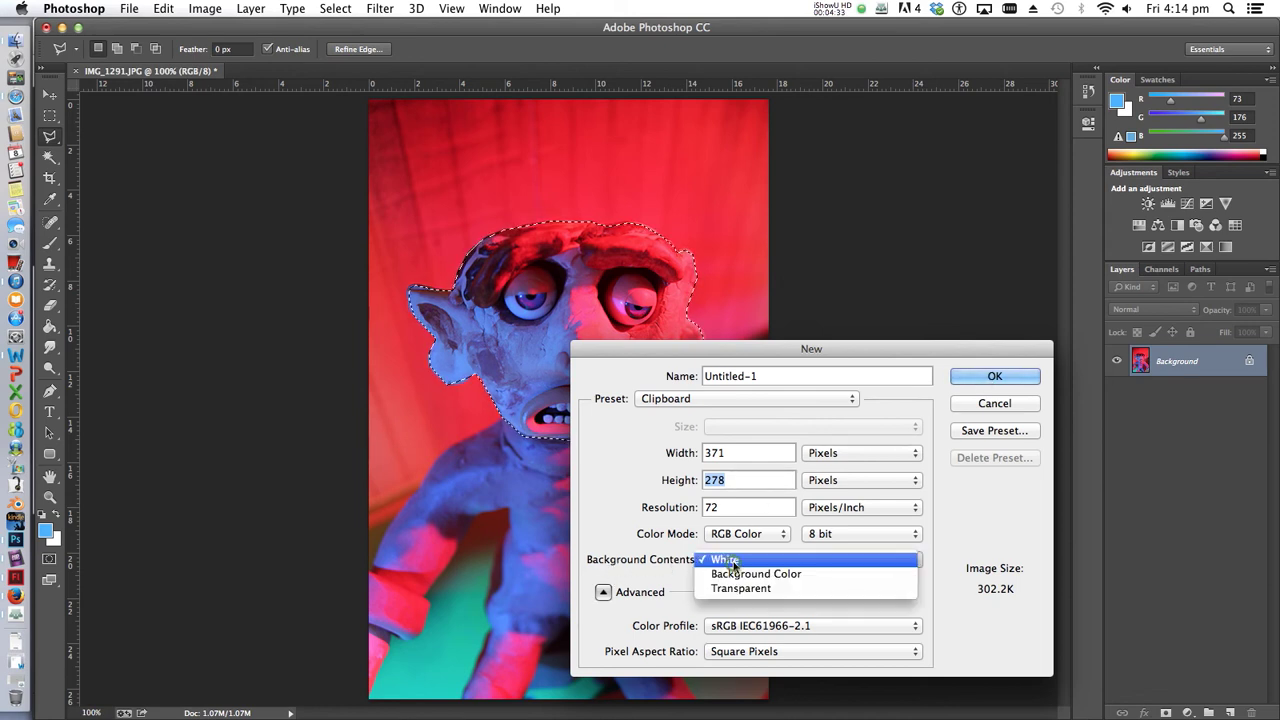
click(737, 590)
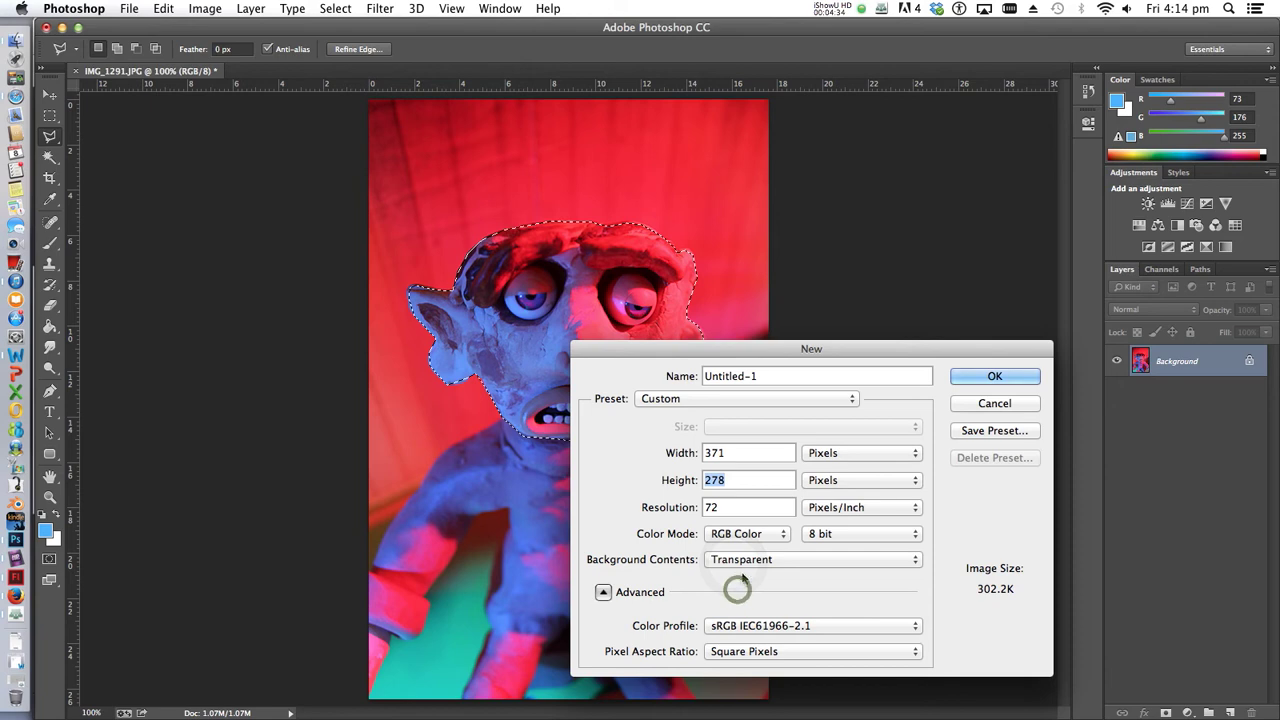
click(994, 376)
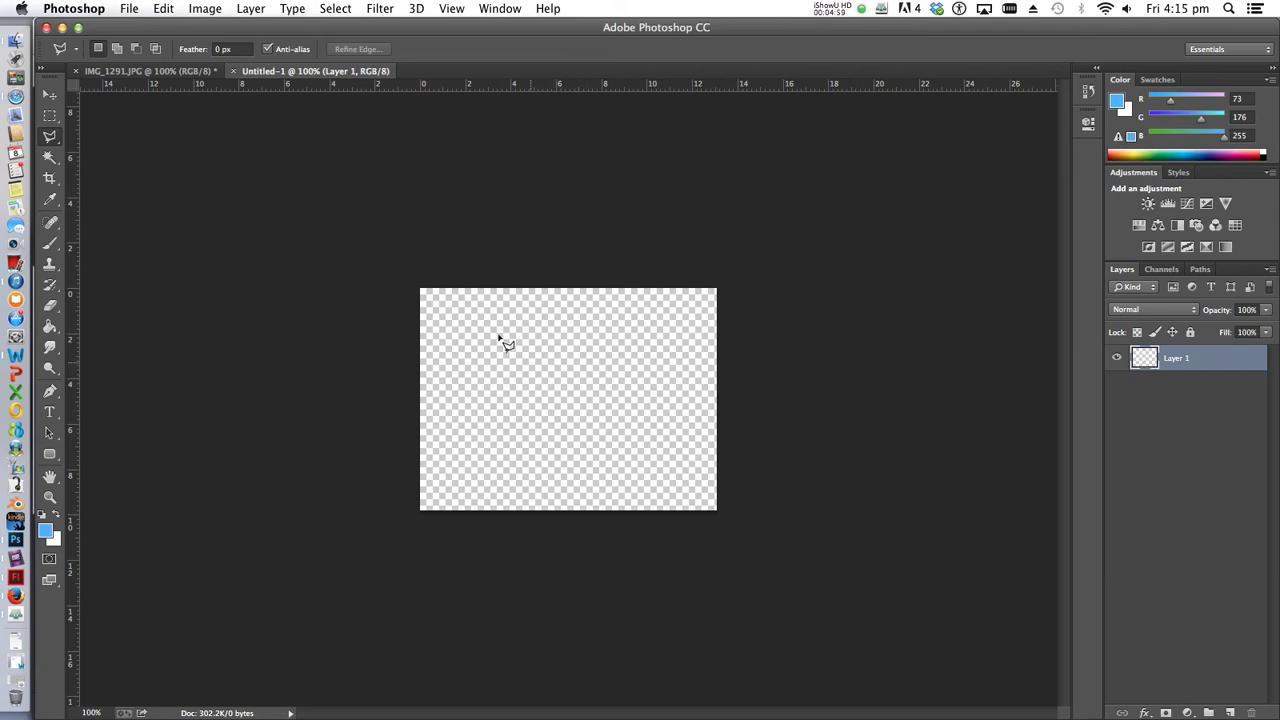
- Paste the copied head into the transparent document and save it to the Desktop as a PNG copy named head.png with smallest compression and no interlacing
click(160, 9)
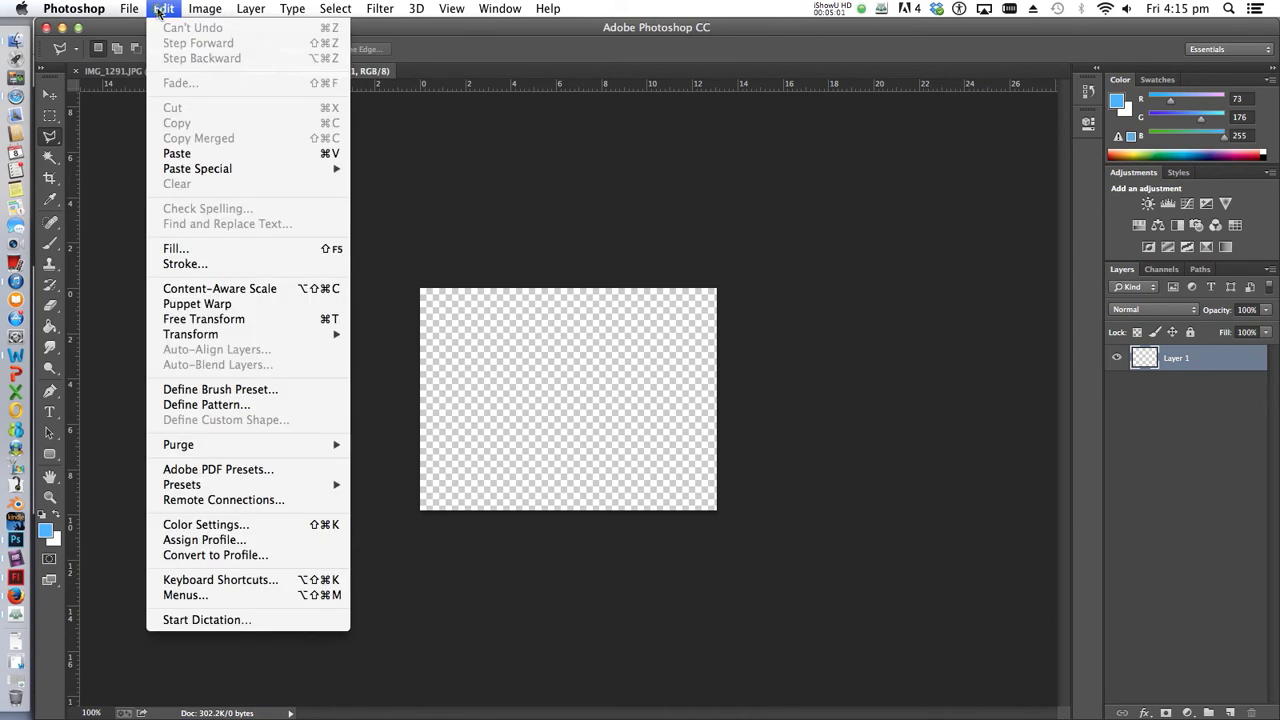
click(227, 155)
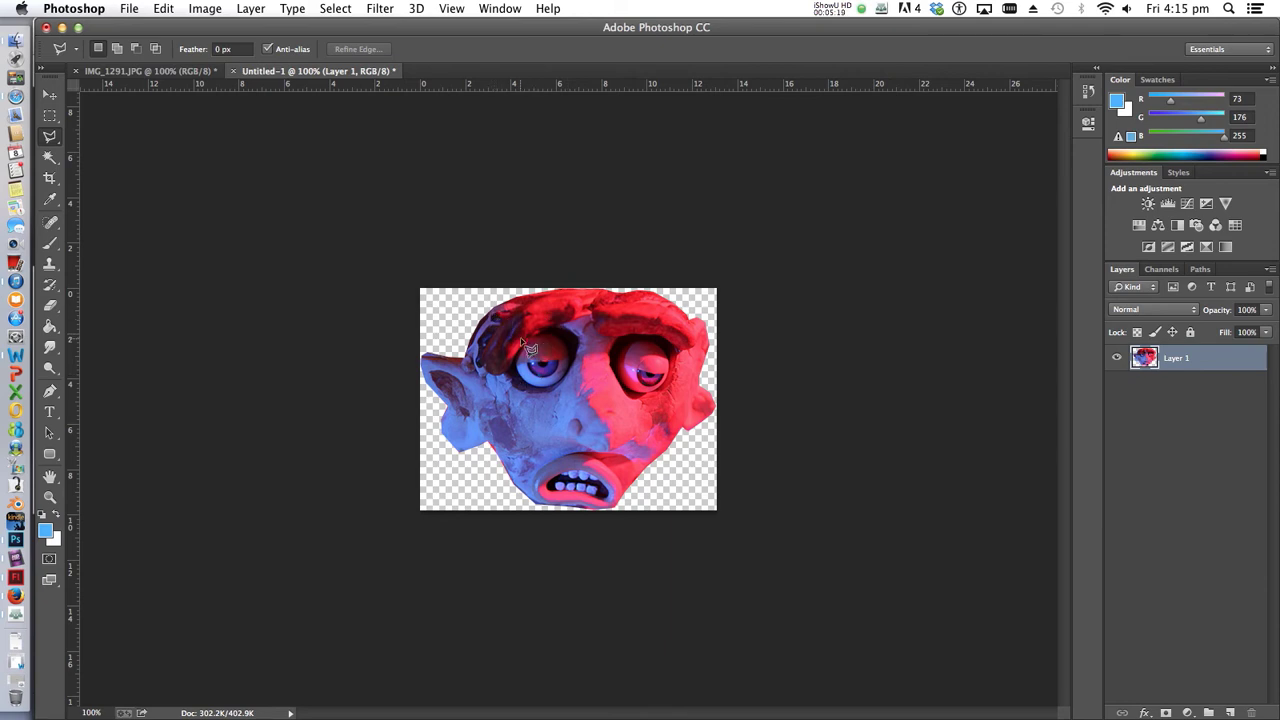
click(130, 9)
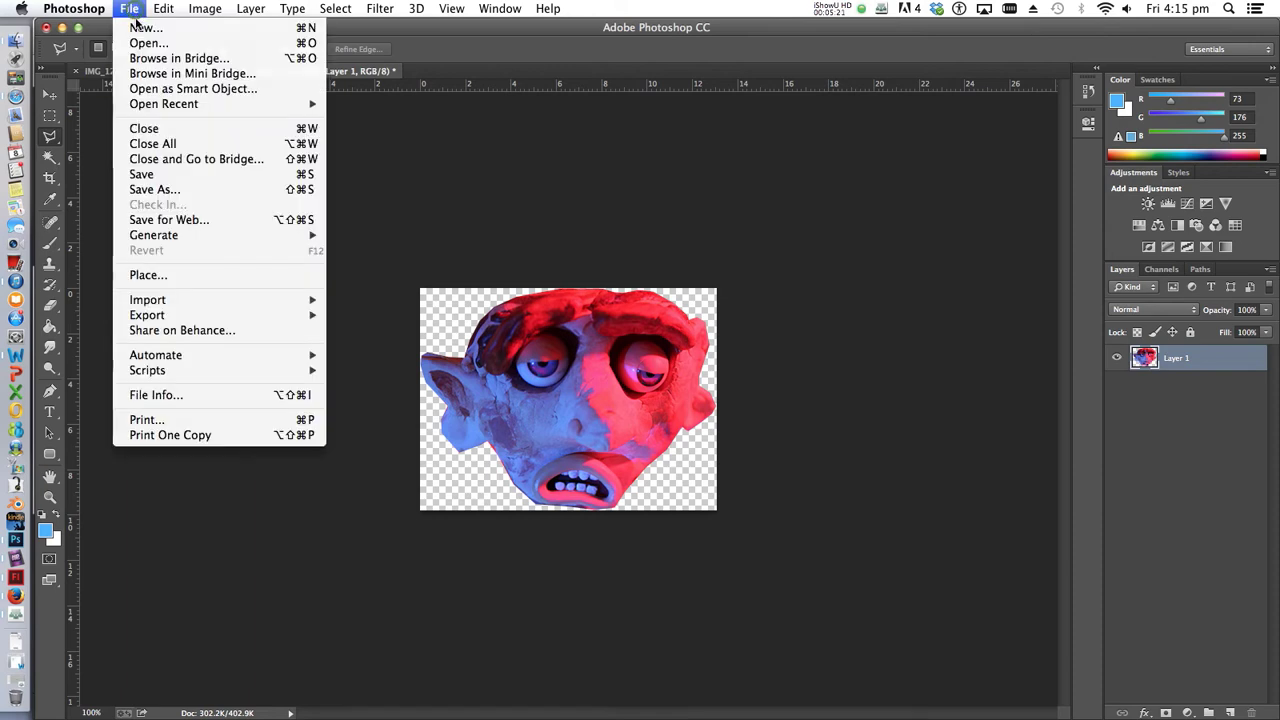
click(189, 195)
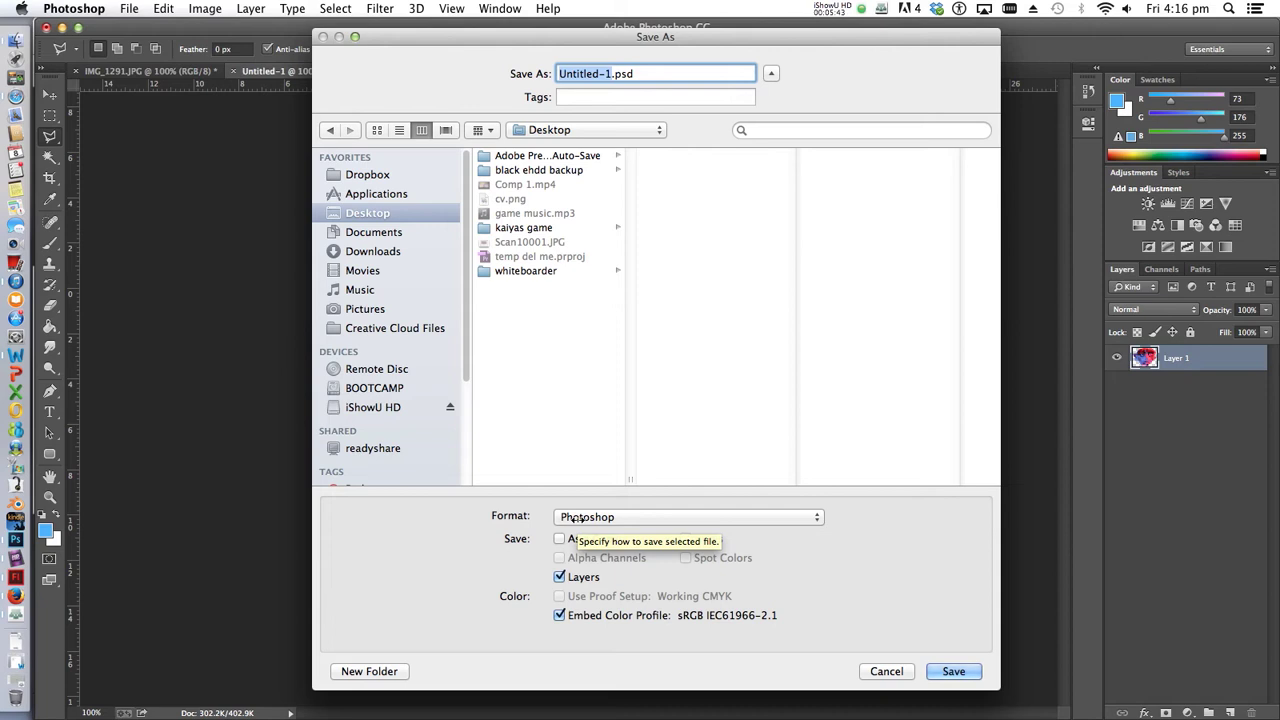
click(642, 517)
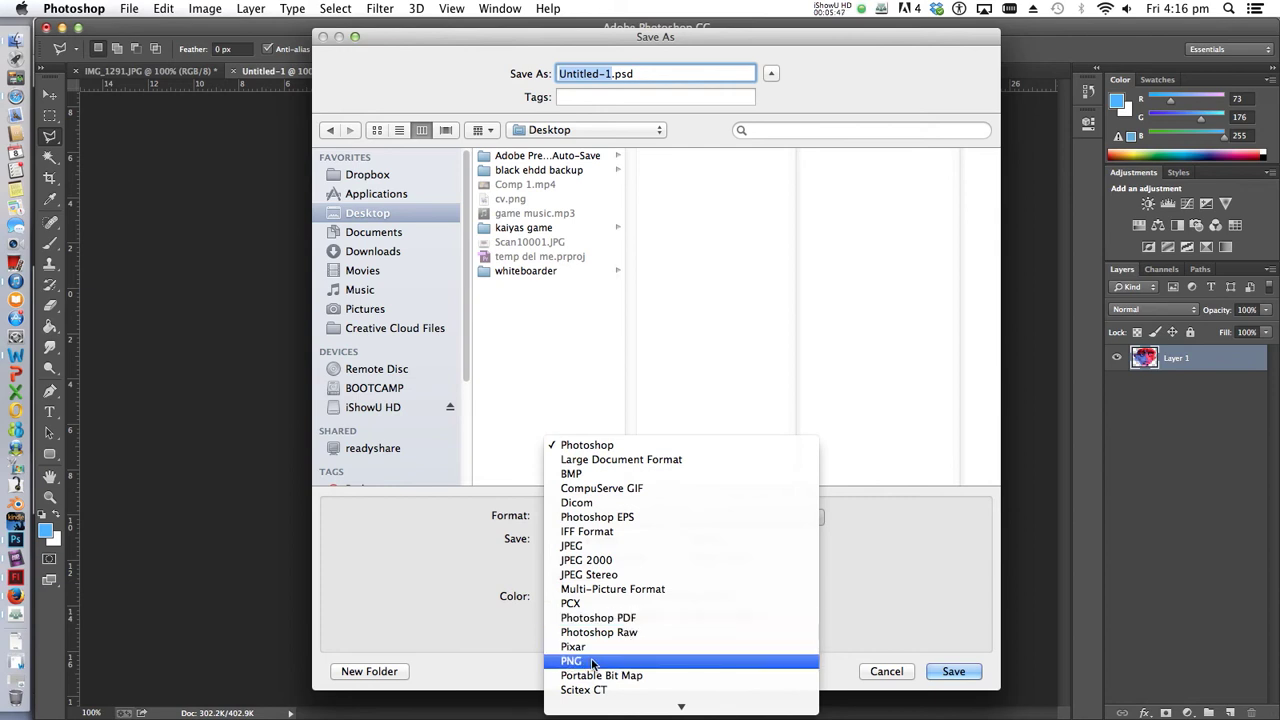
click(592, 662)
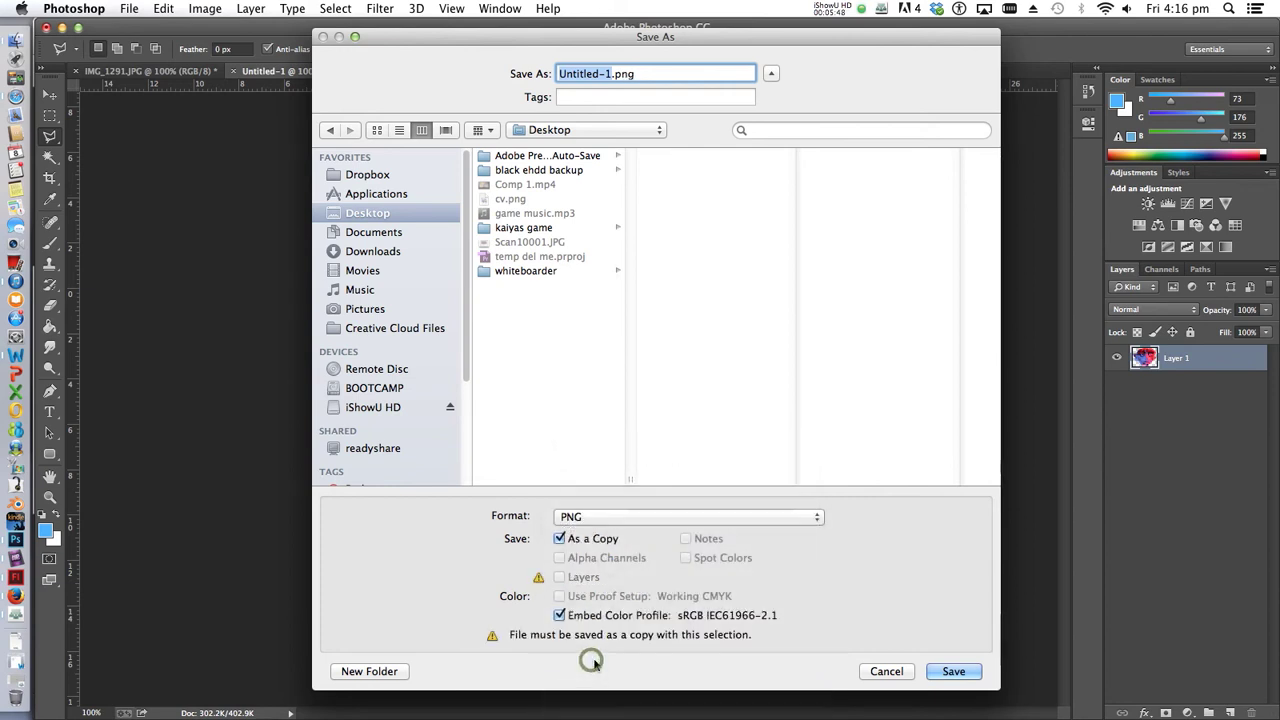
click(570, 517)
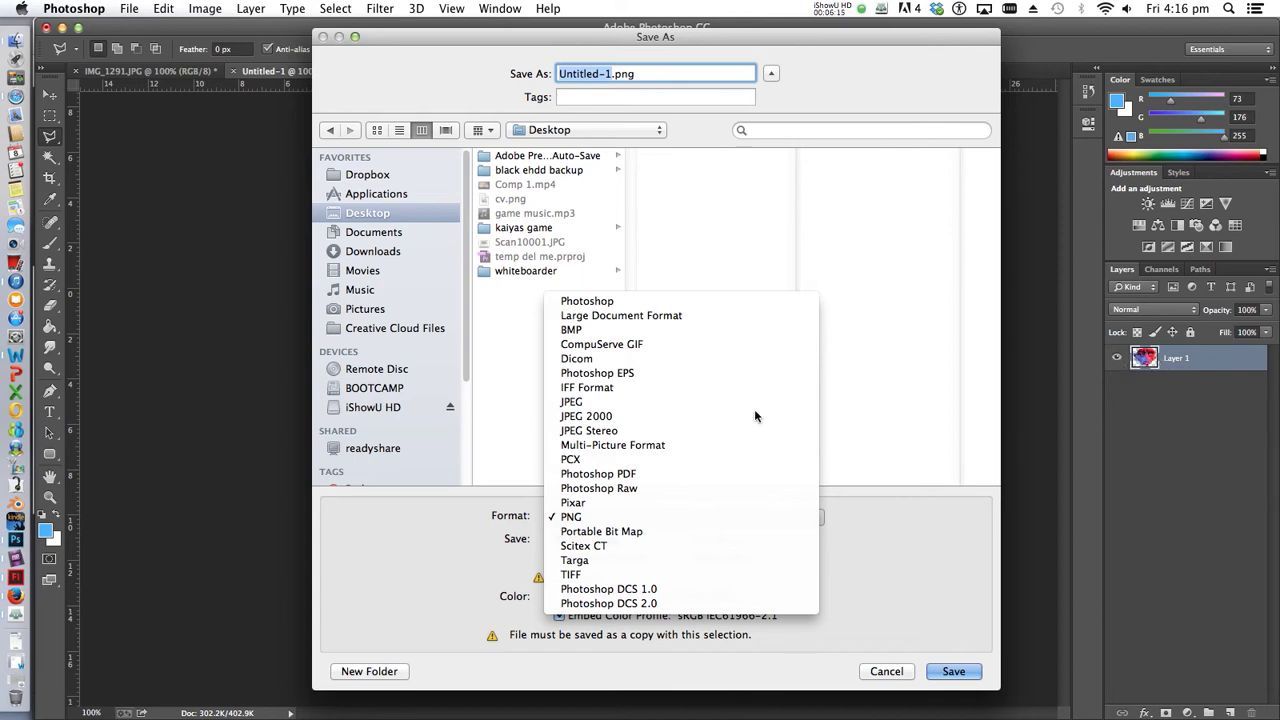
click(607, 519)
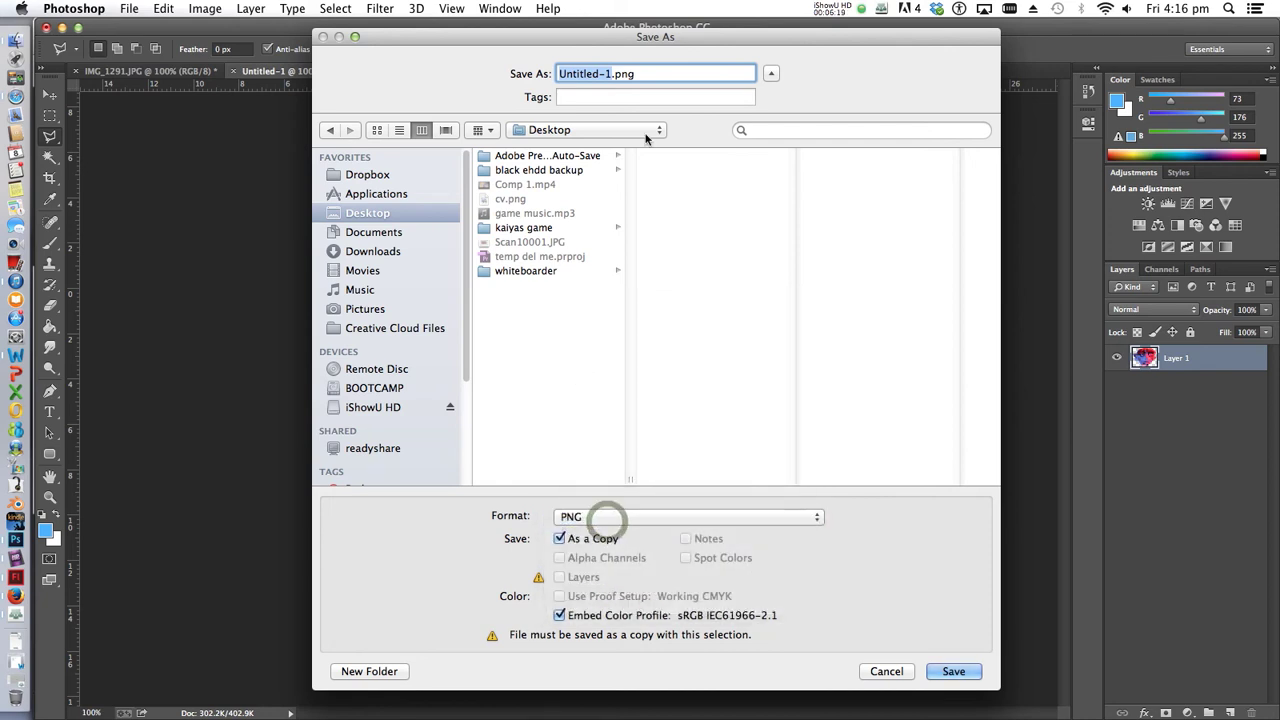
text(head)
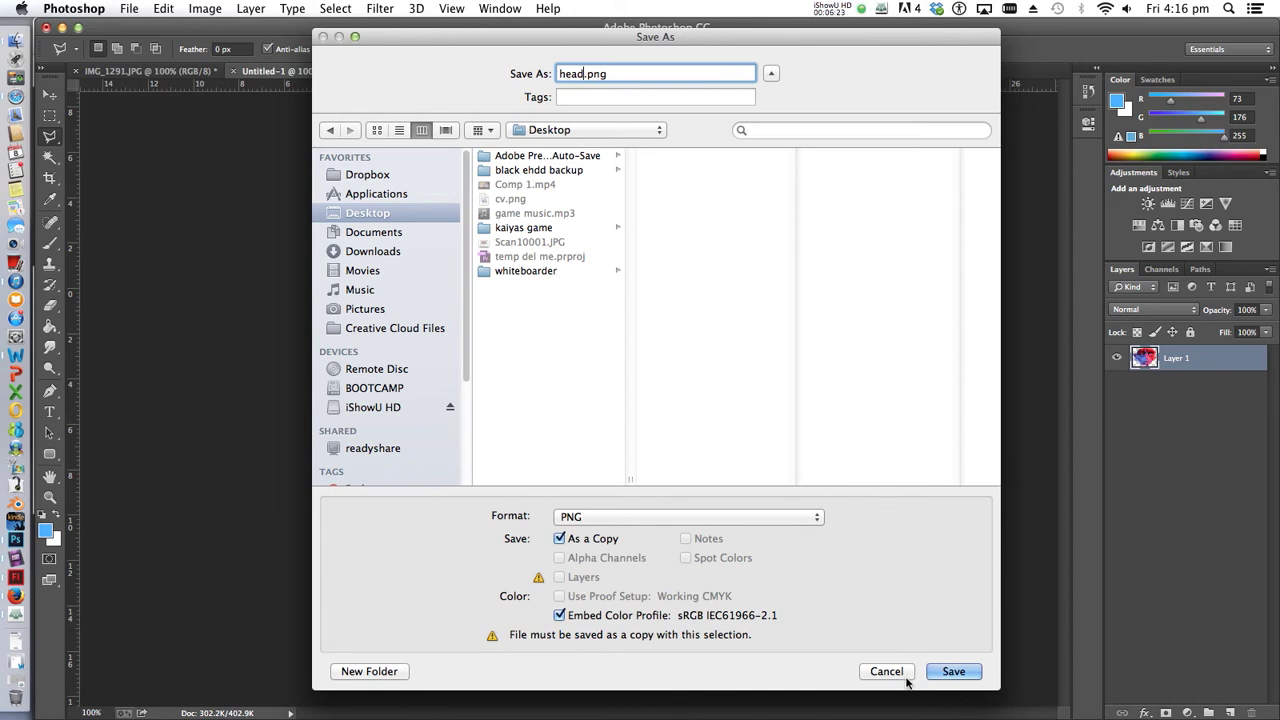
click(953, 672)
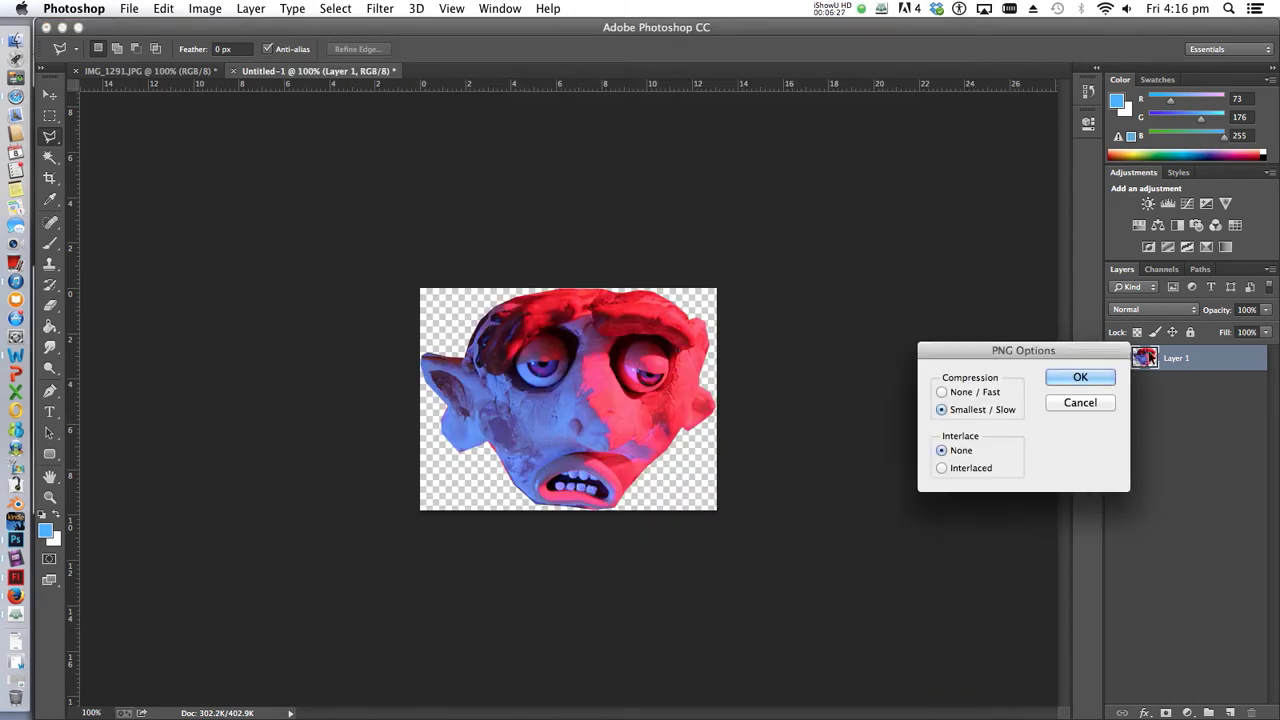
click(1075, 380)
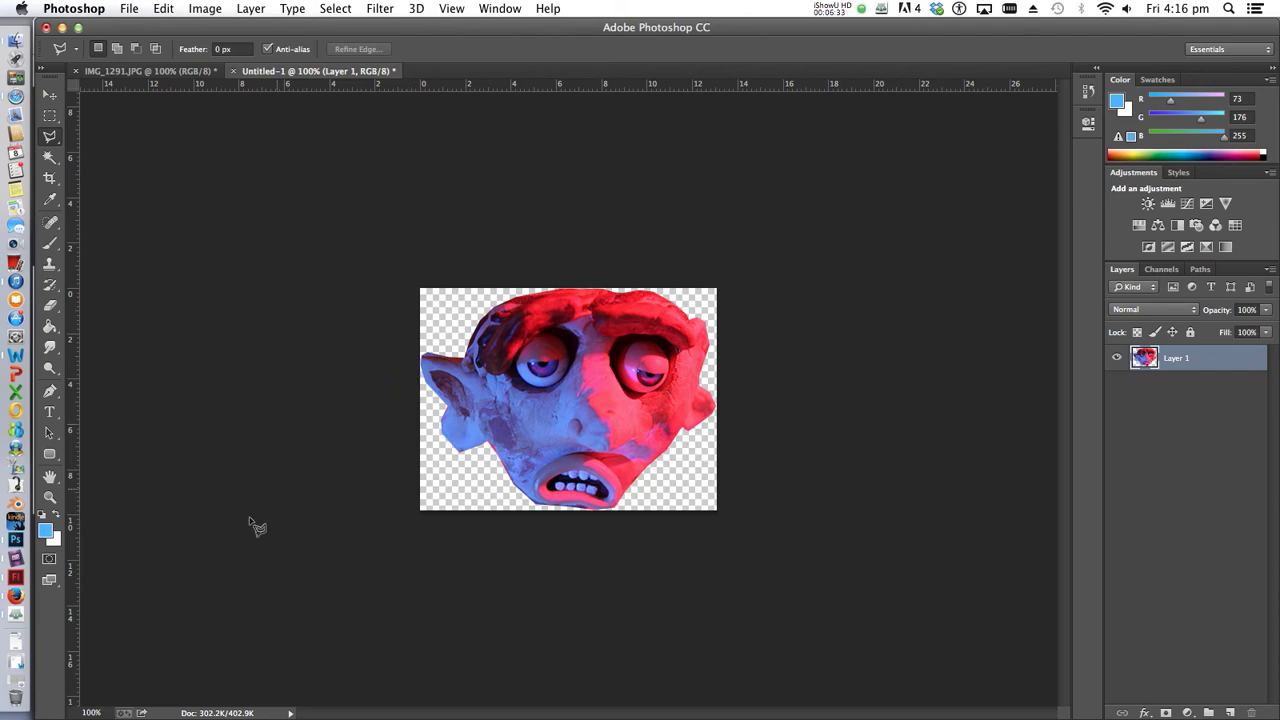
- Switch to Flash Professional and create a new ActionScript 3.0 document
click(16, 580)
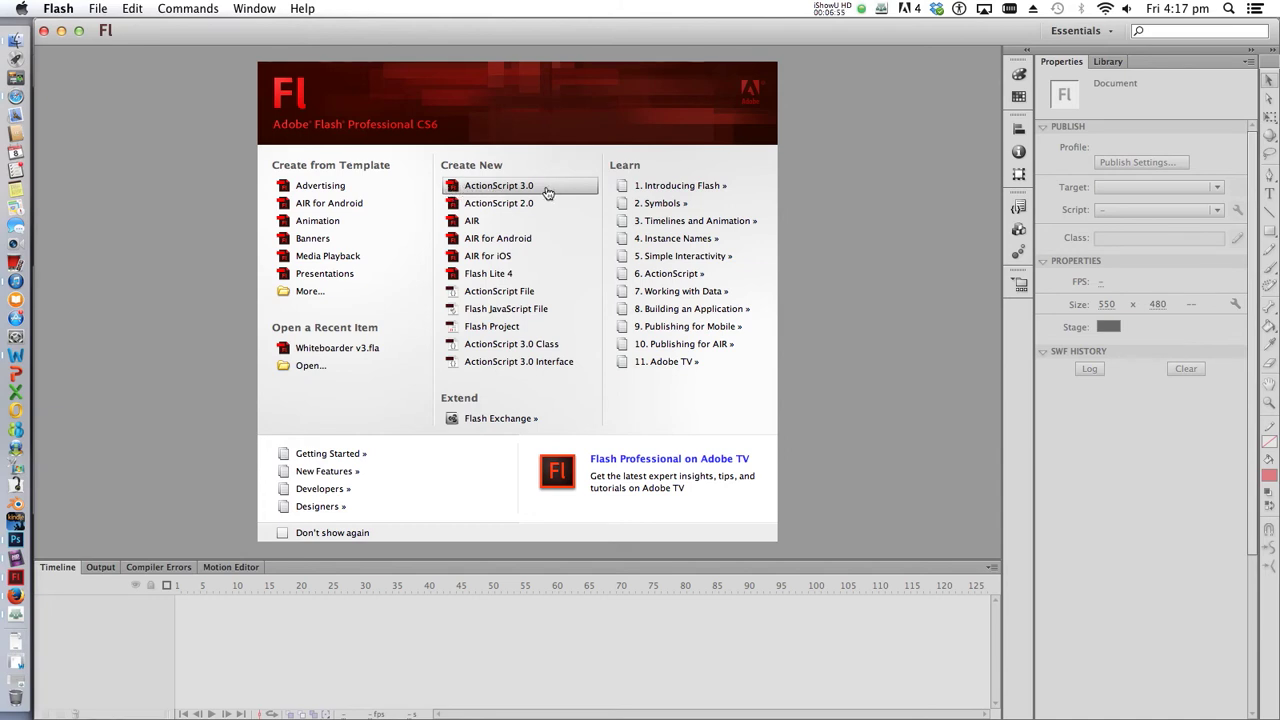
click(499, 189)
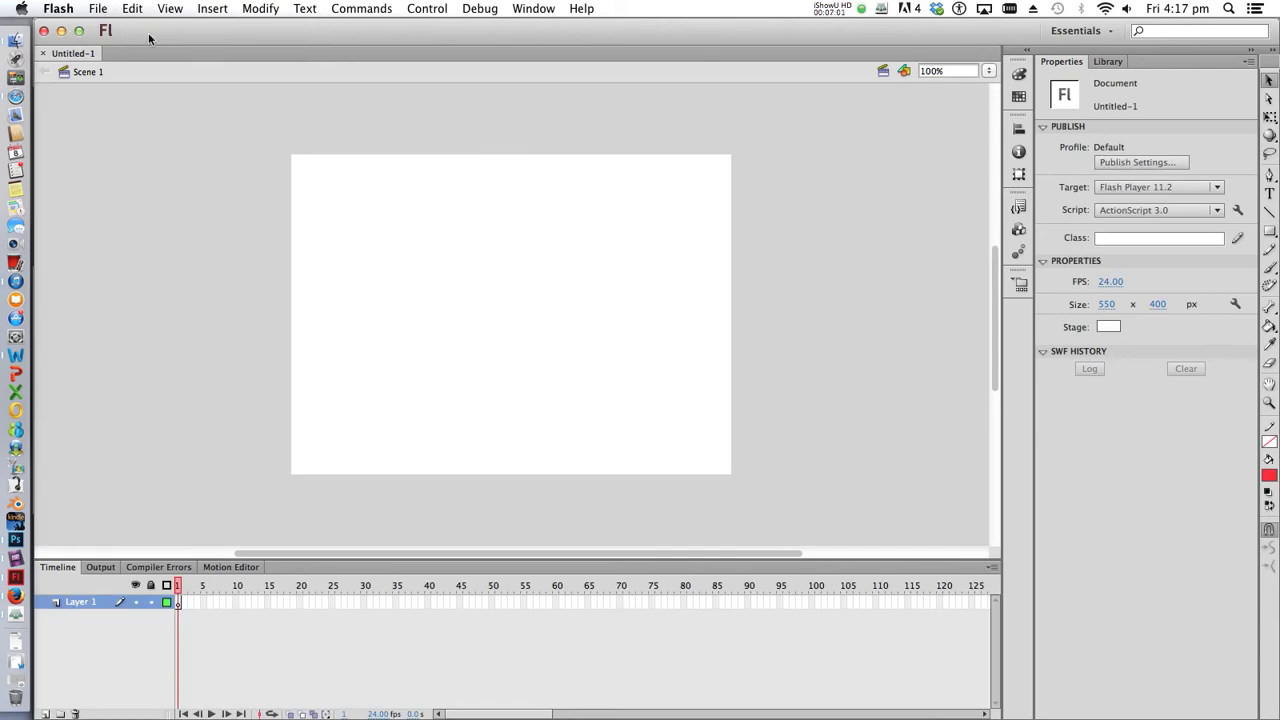
- Import head.png from the Desktop to the stage and leave it deselected
click(100, 10)
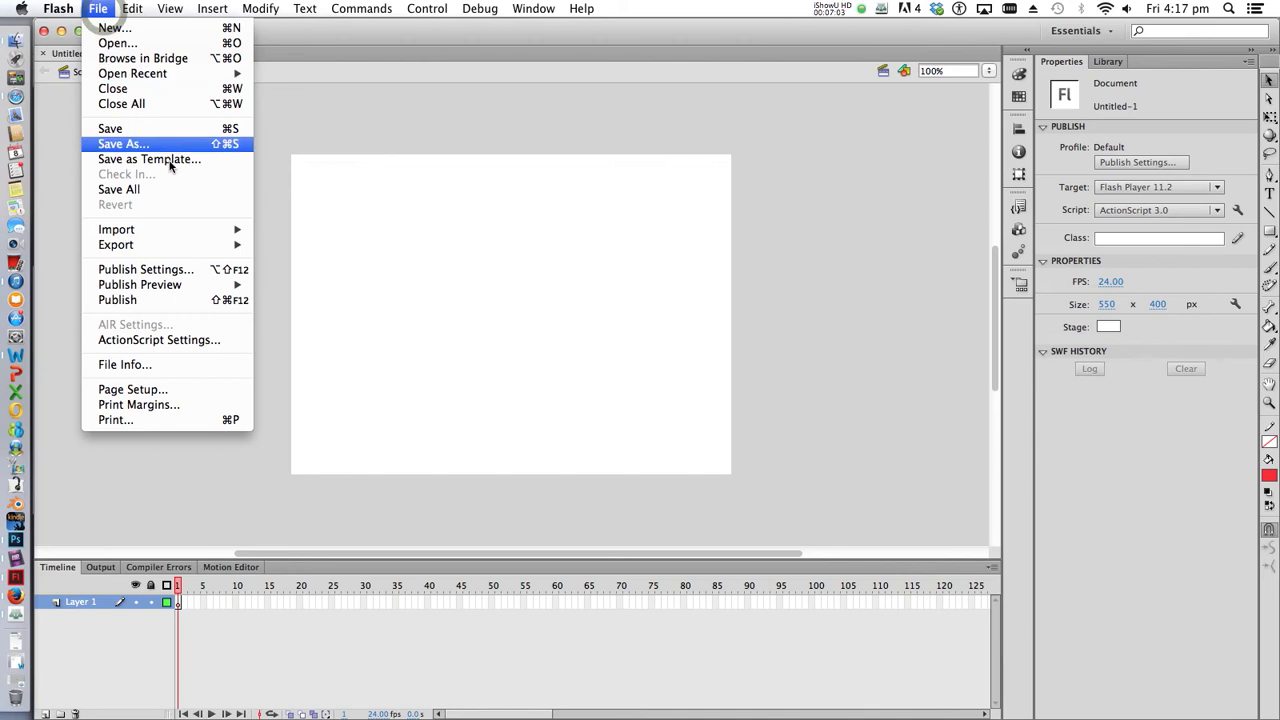
mouse_move(191, 233)
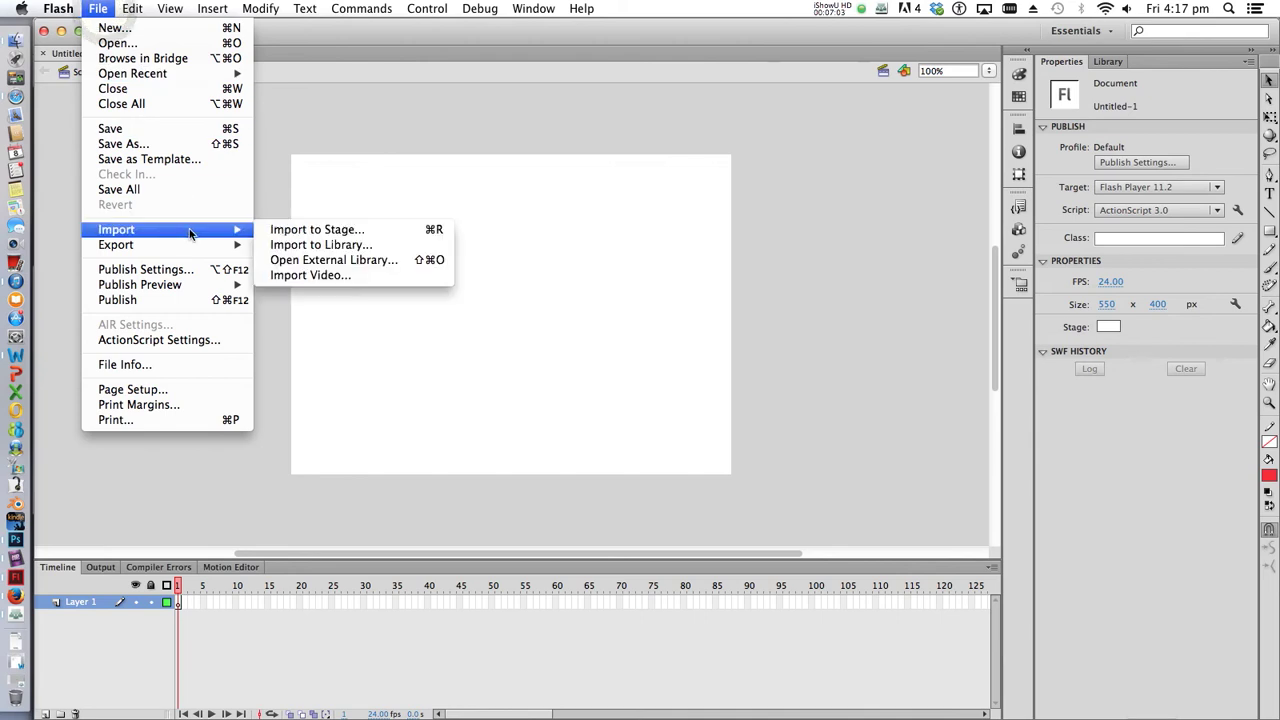
click(320, 231)
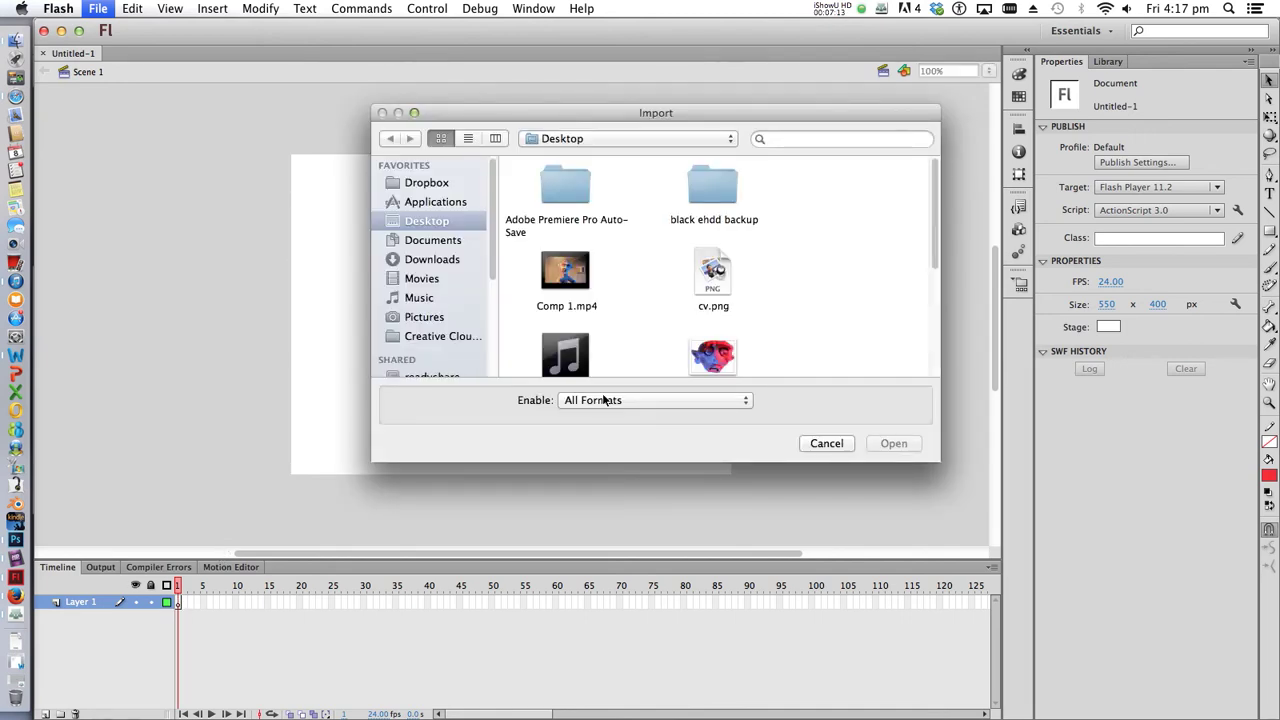
drag(935, 228, 934, 258)
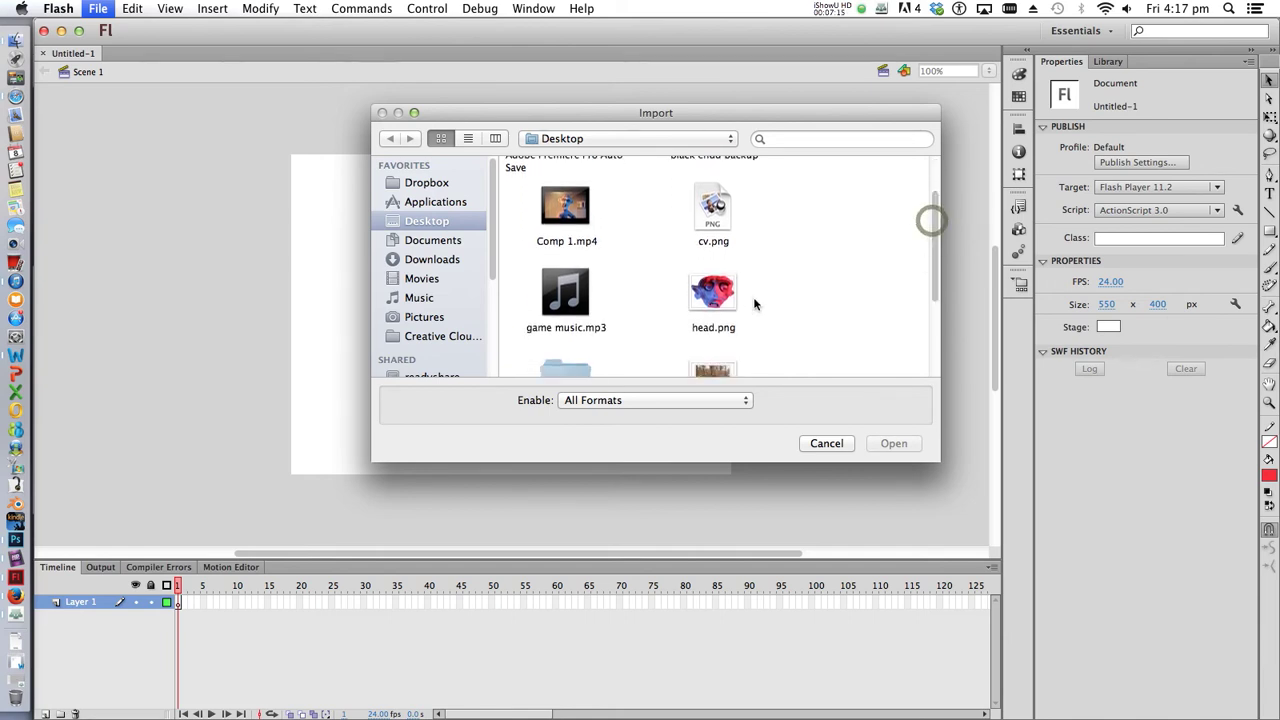
click(713, 292)
click(892, 443)
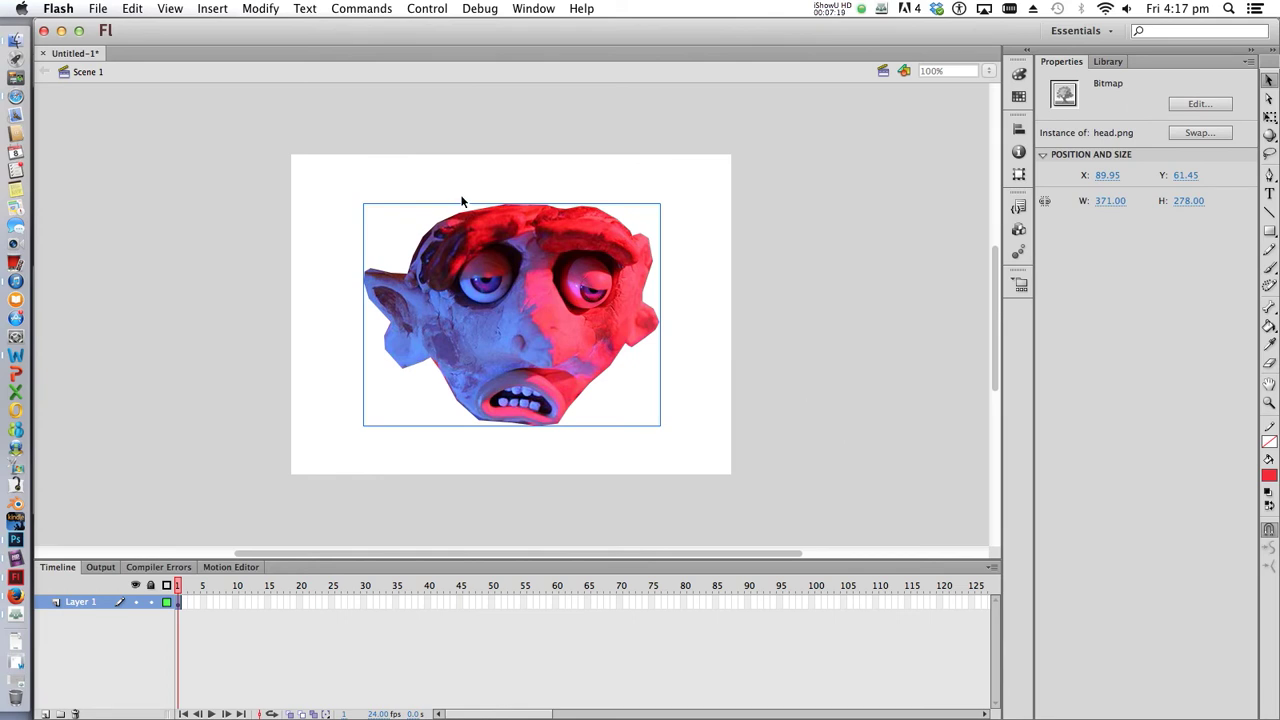
click(455, 150)
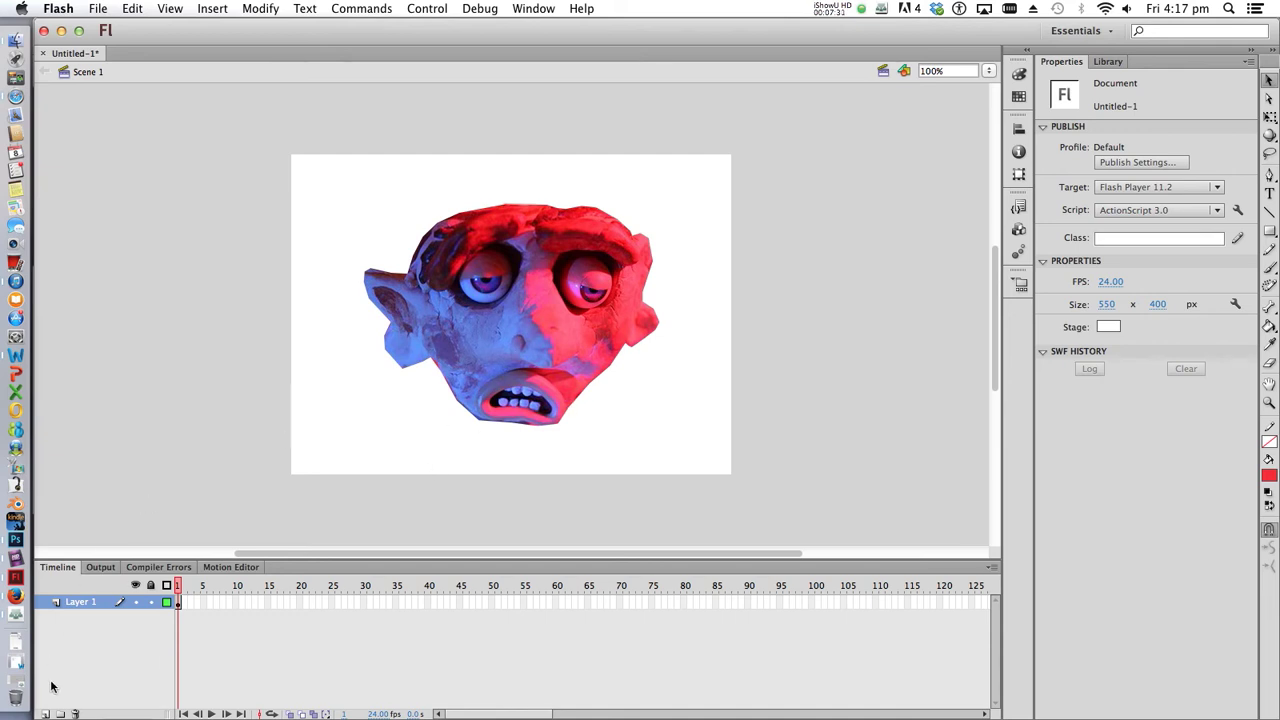
- Add a new layer beneath the head image's layer and name it body
click(44, 714)
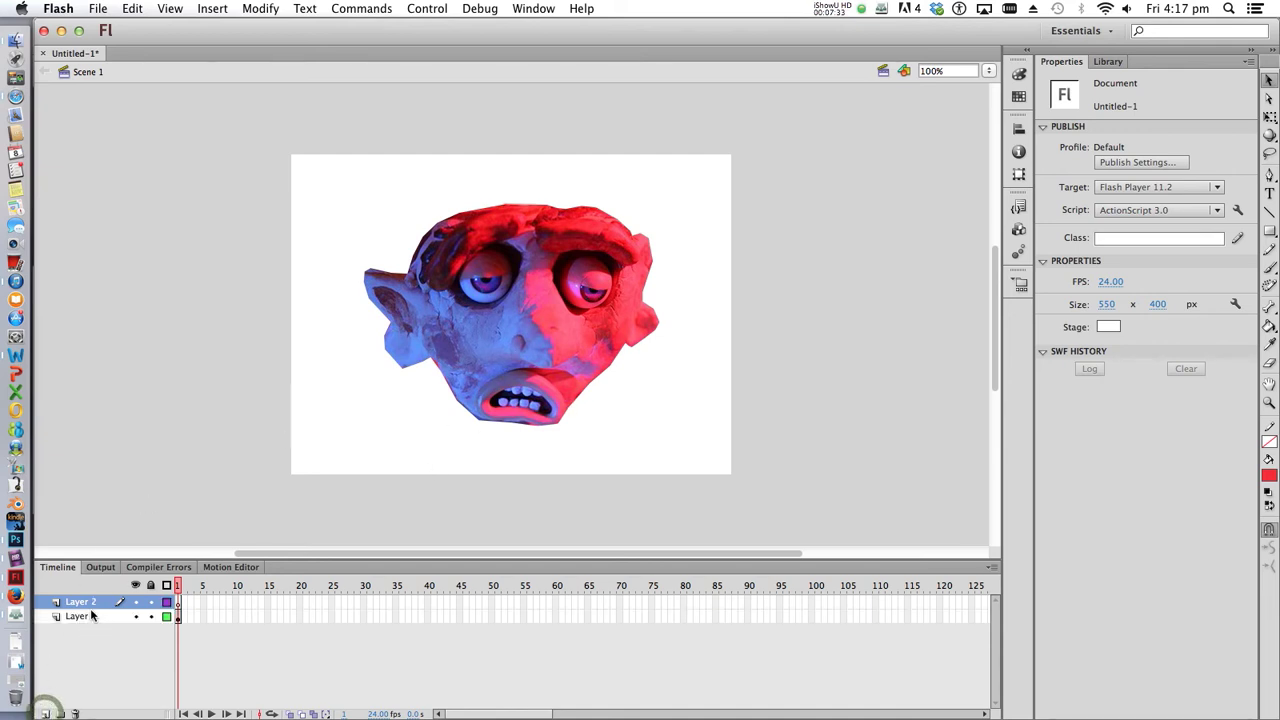
drag(86, 605, 84, 620)
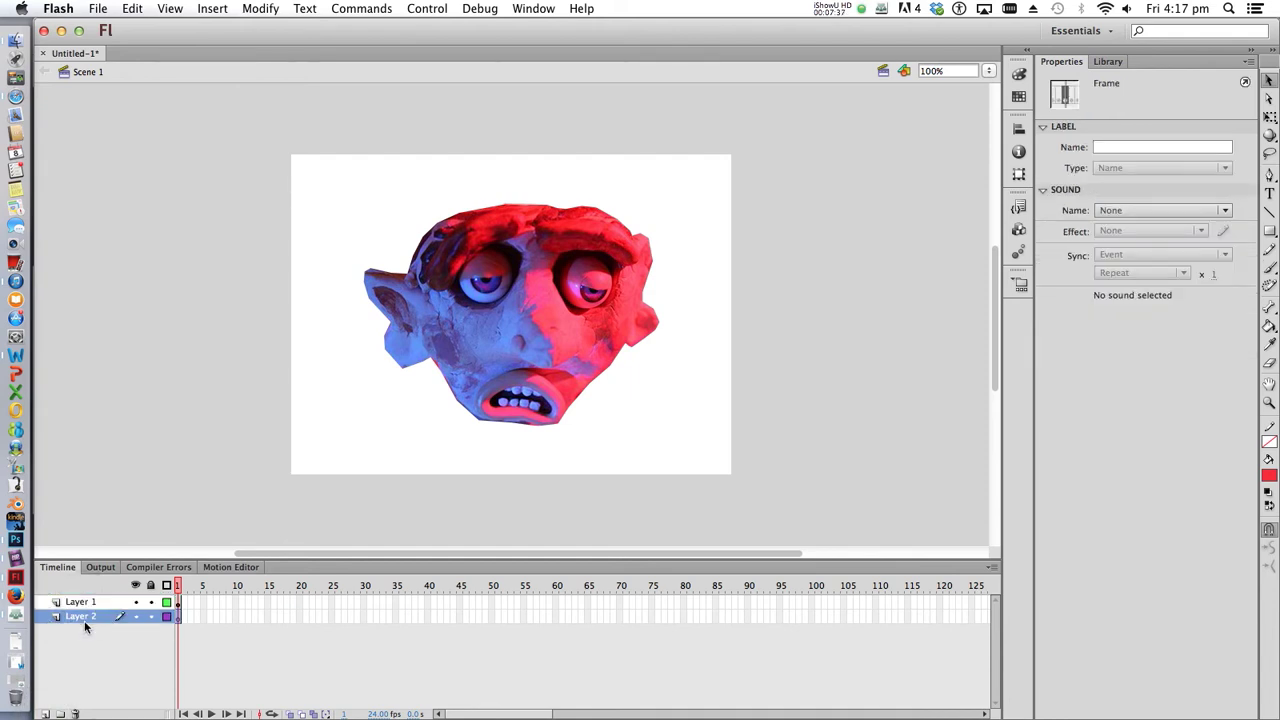
double_click(83, 616)
text(body)
key(Return)
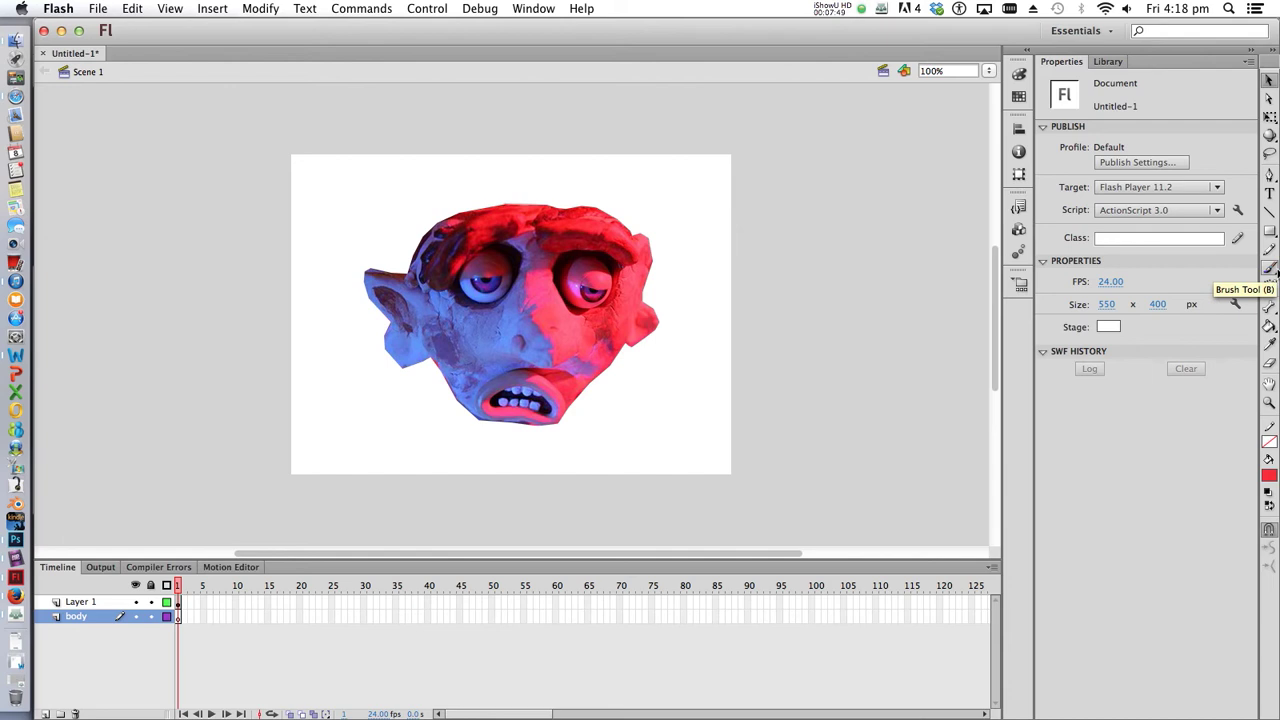
- Paint a solid black torso with legs below the head on the body layer, using the Brush tool at its largest size
click(1270, 270)
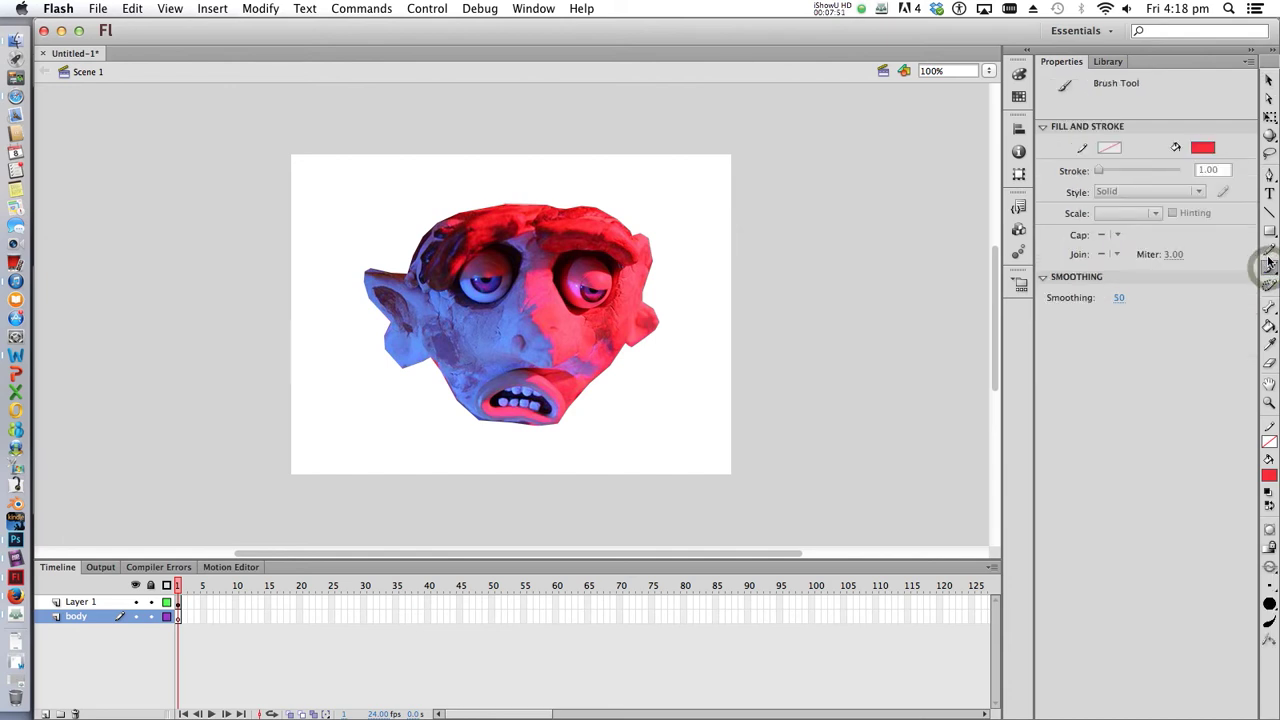
click(1270, 477)
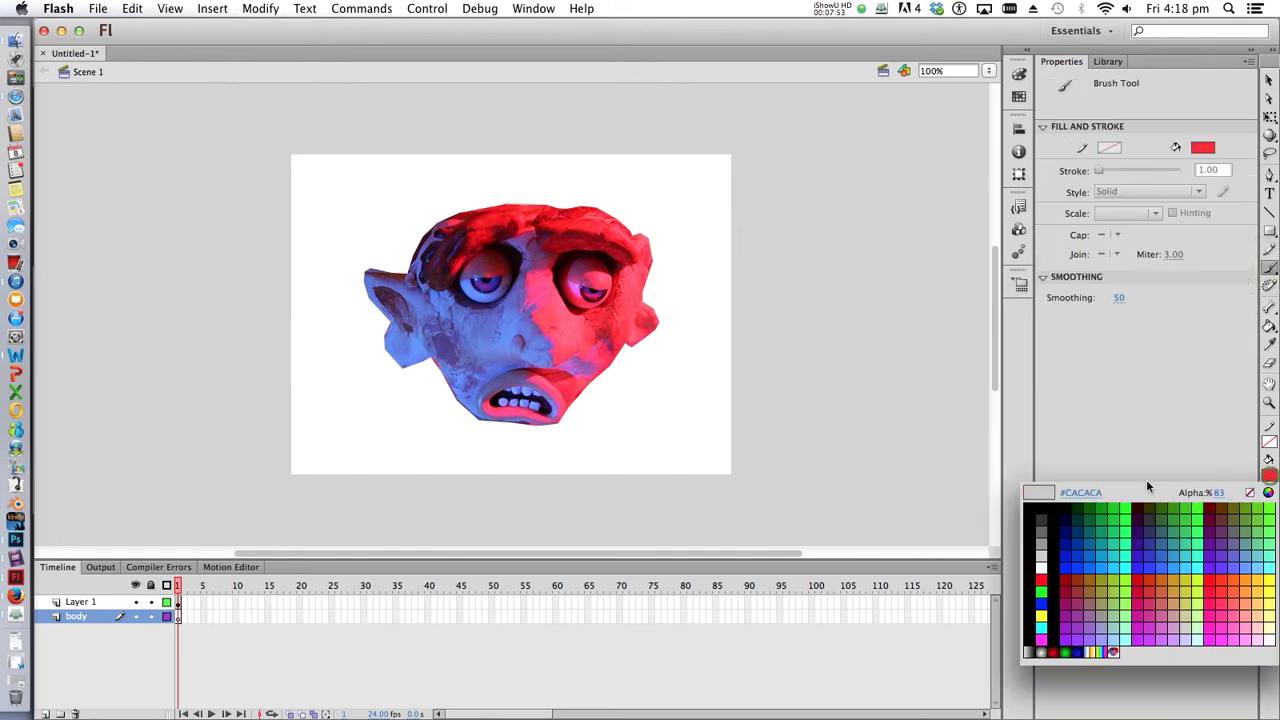
click(1041, 507)
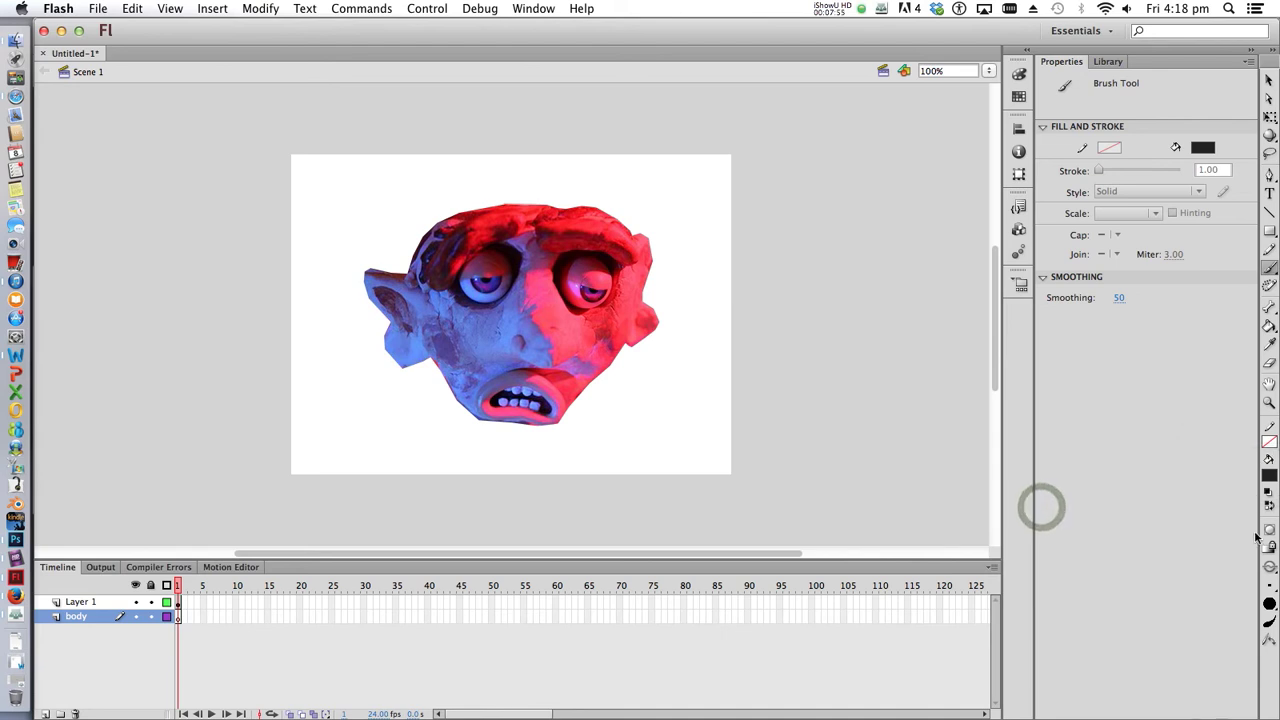
click(1270, 584)
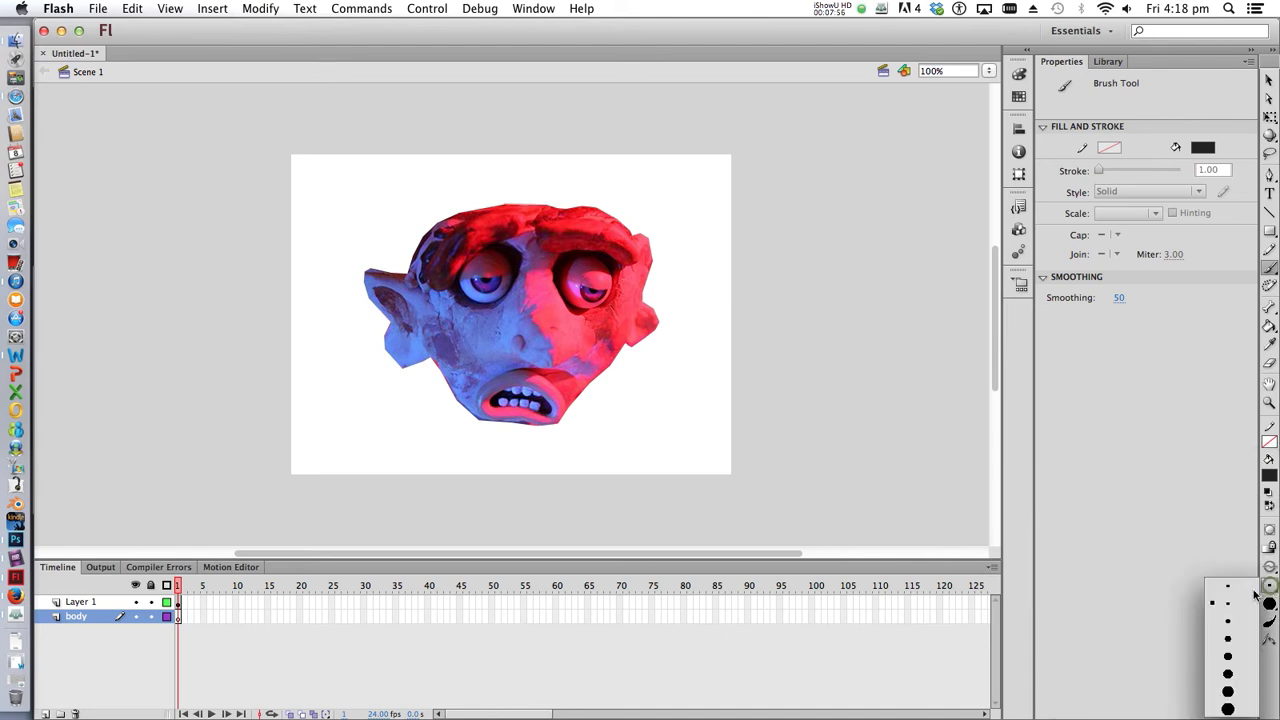
click(1229, 706)
mouse_move(476, 384)
mouse_down()
mouse_move(445, 389)
mouse_move(423, 416)
mouse_move(417, 468)
mouse_move(458, 391)
mouse_move(437, 434)
mouse_move(438, 395)
mouse_move(426, 478)
mouse_move(474, 384)
mouse_move(443, 467)
mouse_up()
mouse_move(484, 395)
mouse_down()
mouse_move(466, 473)
mouse_move(465, 446)
mouse_move(502, 428)
mouse_move(506, 460)
mouse_move(532, 420)
mouse_move(617, 487)
mouse_move(588, 455)
mouse_move(607, 456)
mouse_move(570, 360)
mouse_move(627, 458)
mouse_move(655, 479)
mouse_move(632, 457)
mouse_move(571, 455)
mouse_move(555, 434)
mouse_move(519, 430)
mouse_move(583, 430)
mouse_move(606, 454)
mouse_move(533, 472)
mouse_move(630, 472)
mouse_move(532, 451)
mouse_move(584, 450)
mouse_move(554, 446)
mouse_up()
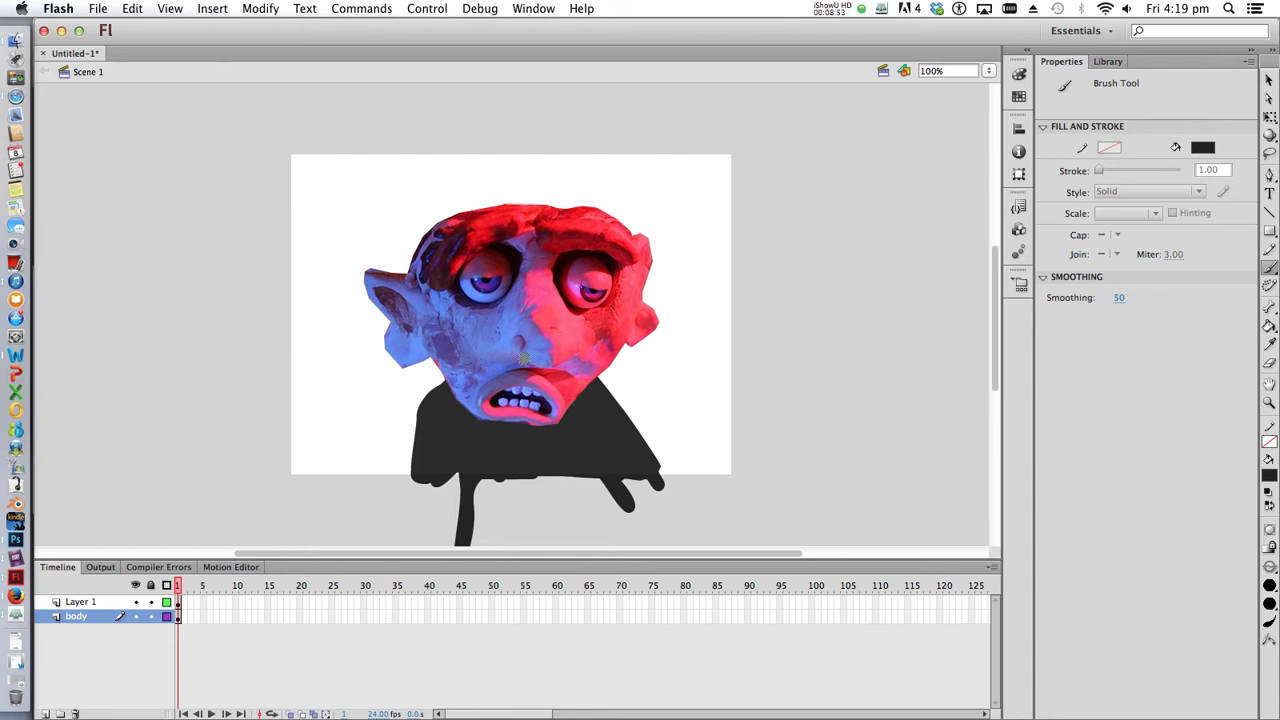
- Rename the layer holding the head image as head
click(179, 601)
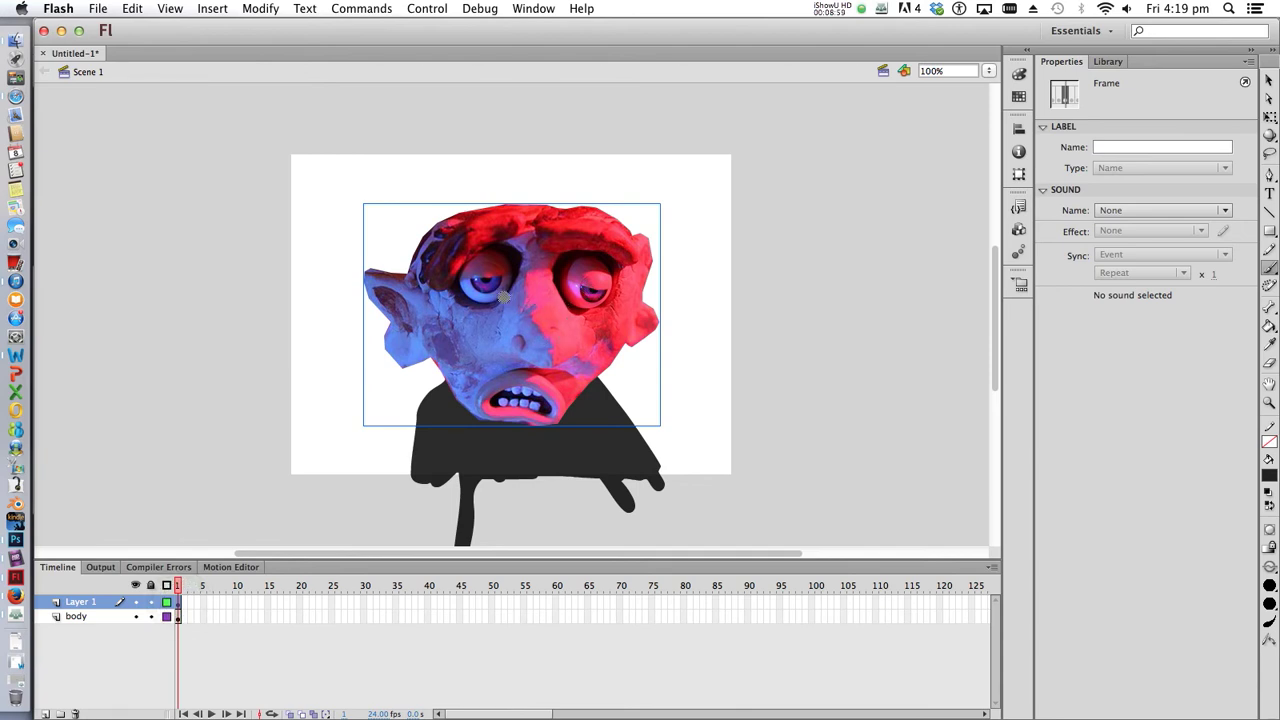
click(1269, 79)
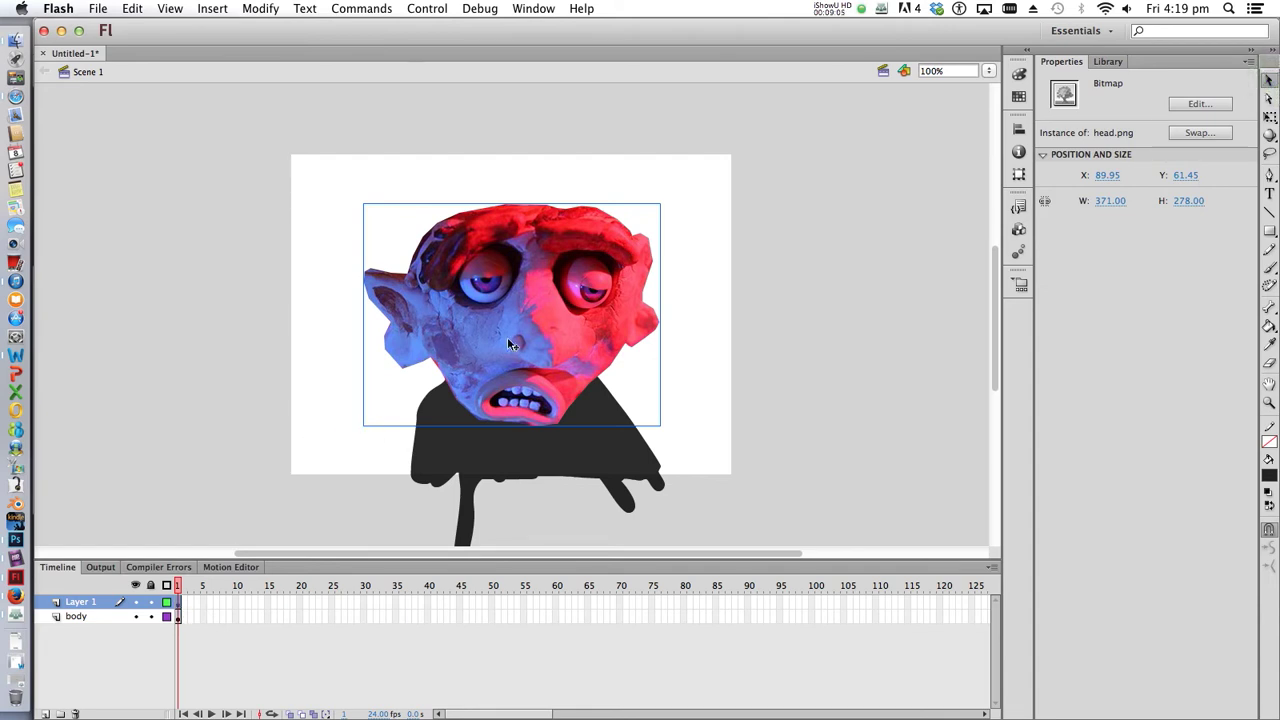
text(head)
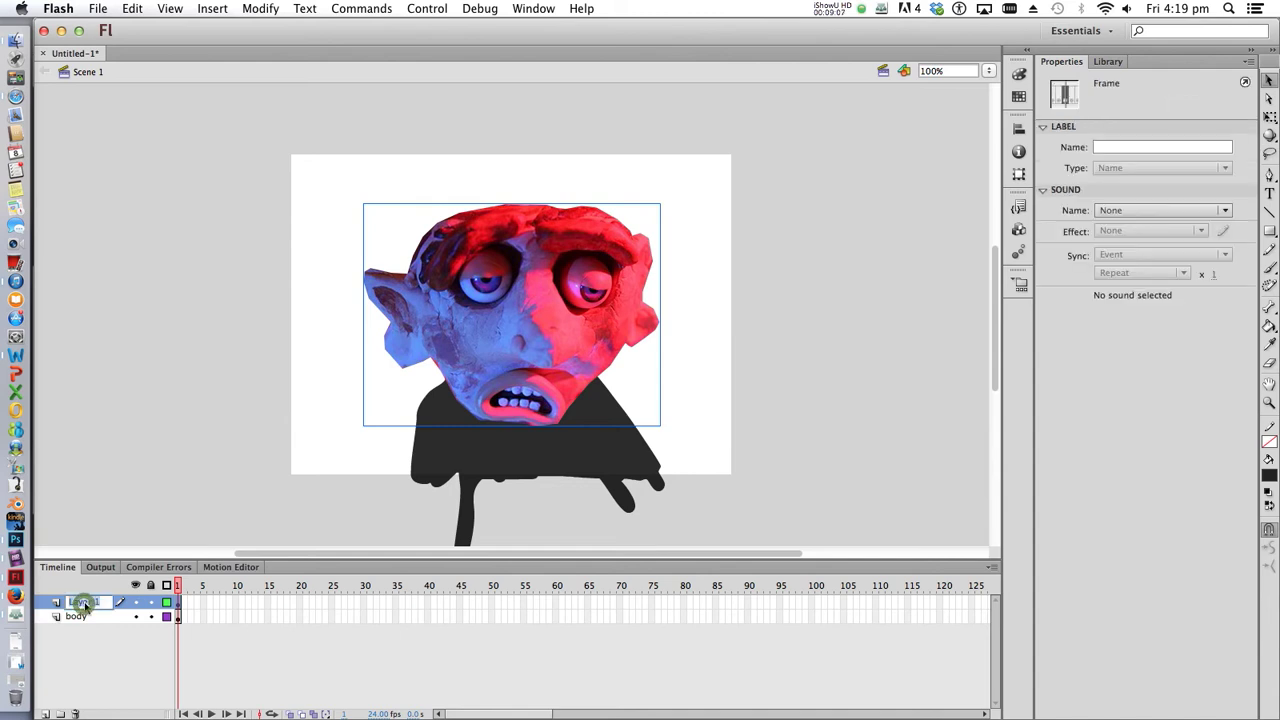
key(Return)
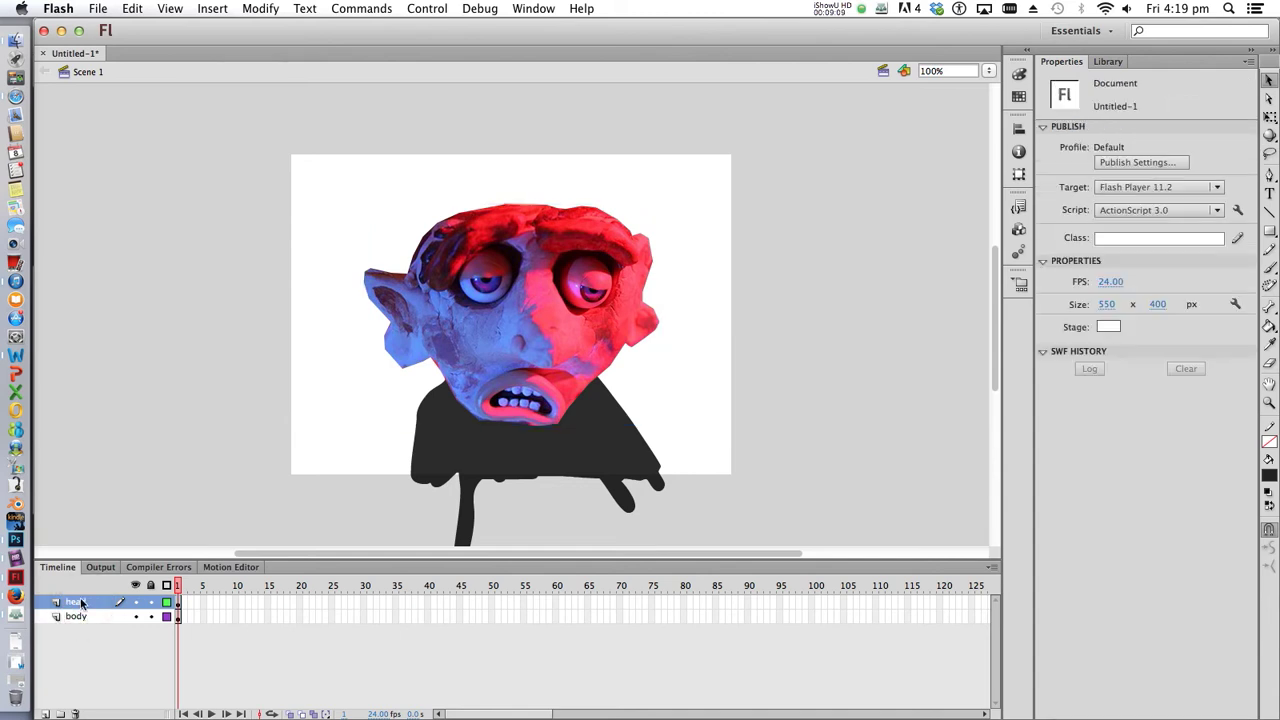
- Create a motion tween from the first frame of the head layer, converting the head image to a symbol
click(179, 604)
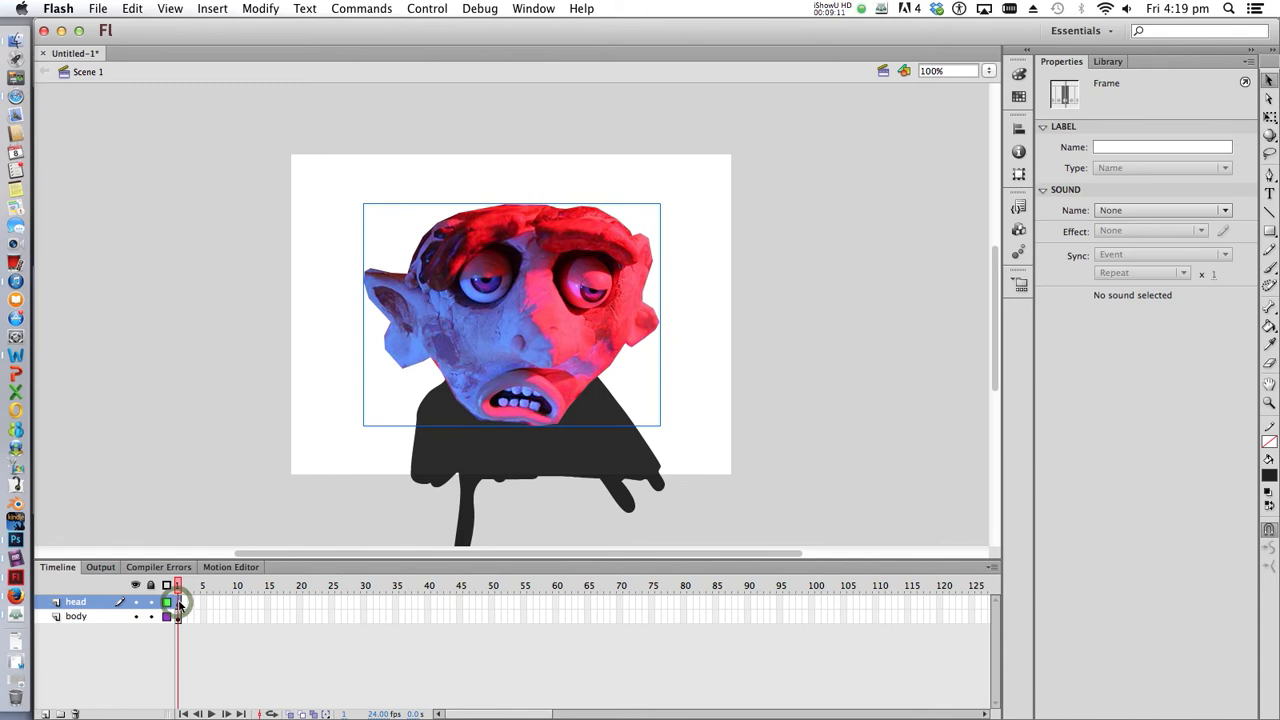
right_click(179, 604)
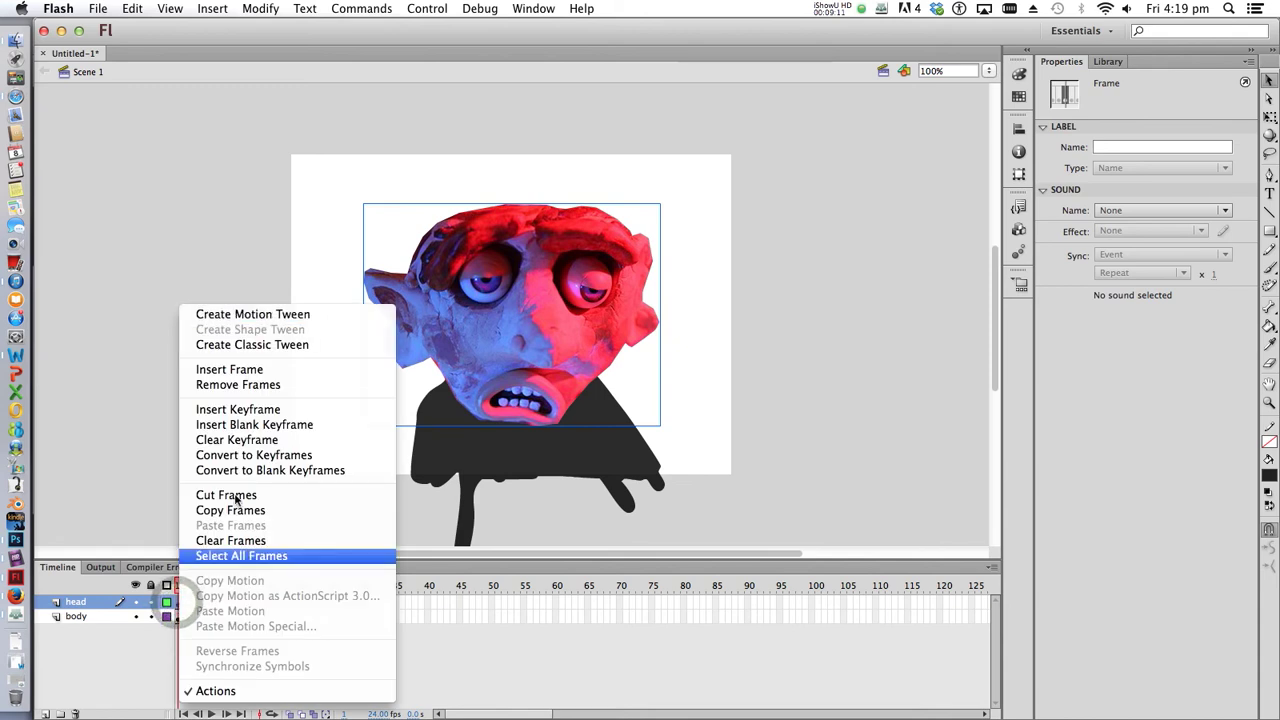
click(274, 316)
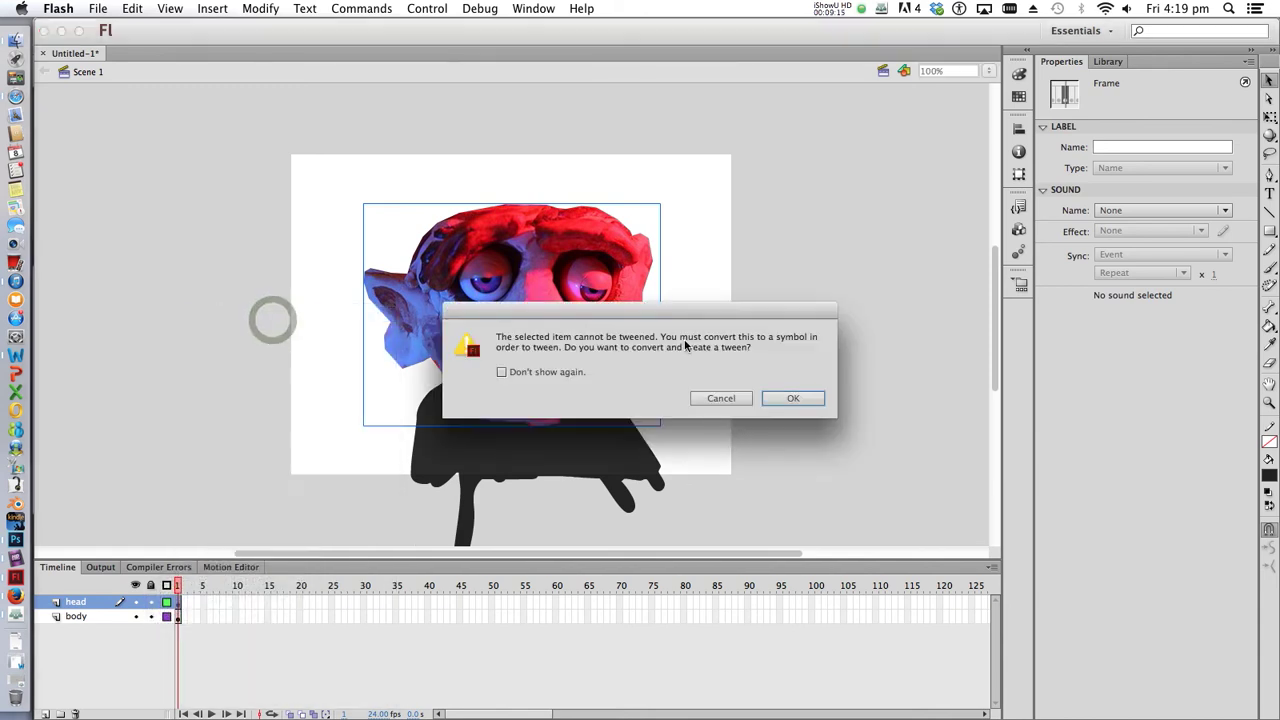
click(799, 397)
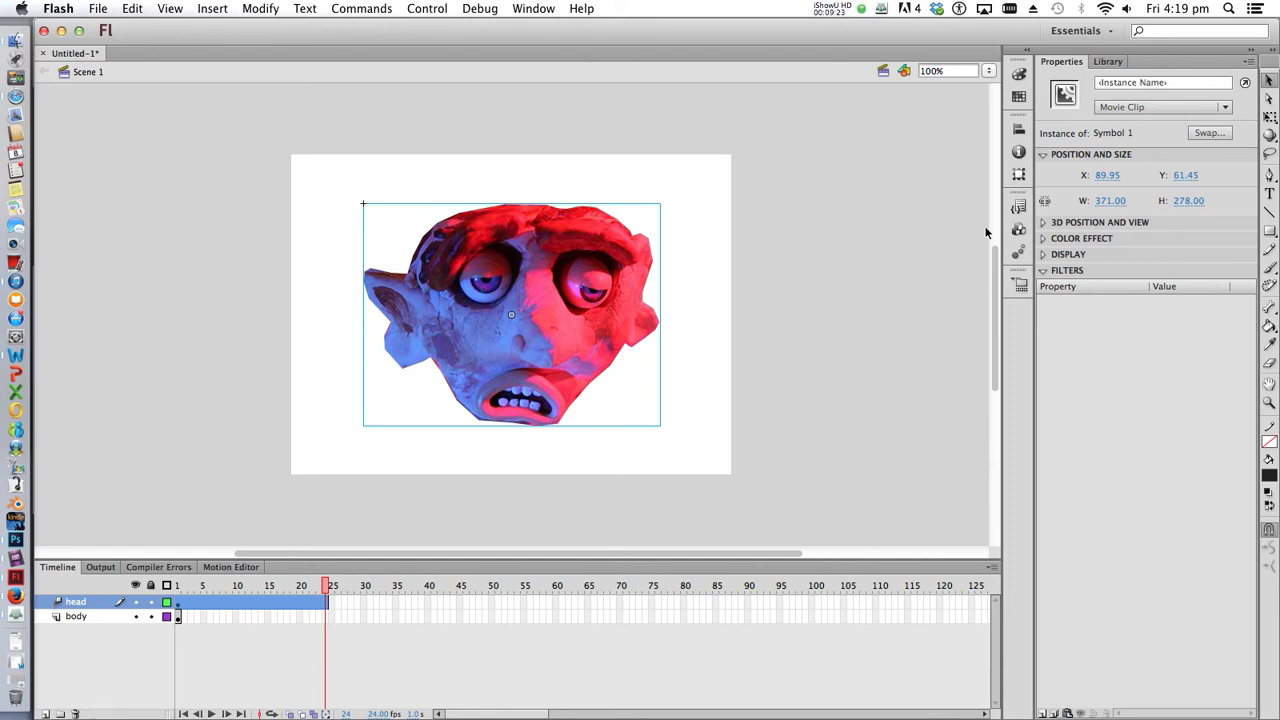
- Move the head's transformation point down to the mouth with the Free Transform tool and try rotating the head around it at frame 24
click(1270, 117)
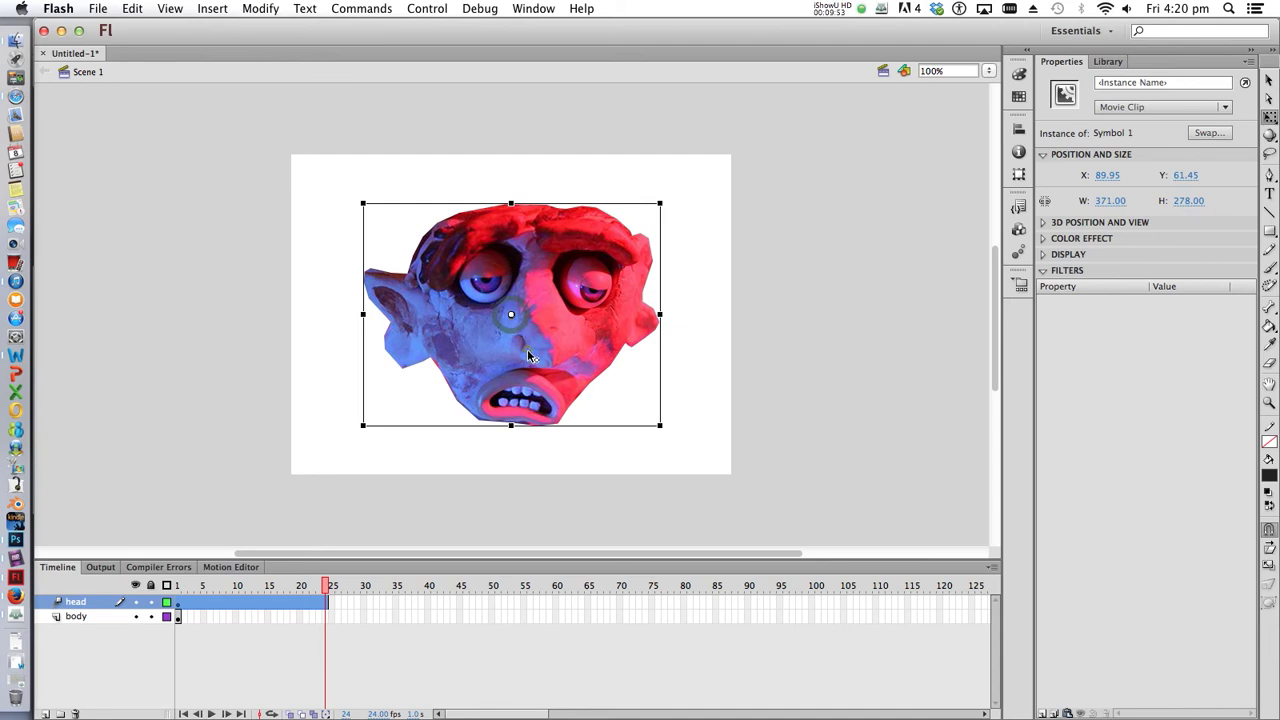
drag(511, 315, 527, 350)
drag(666, 191, 633, 233)
drag(666, 194, 662, 203)
- Rotate the head counterclockwise about the mouth at frame 1, tilting it clearly toward the blue ear's side
drag(258, 585, 150, 588)
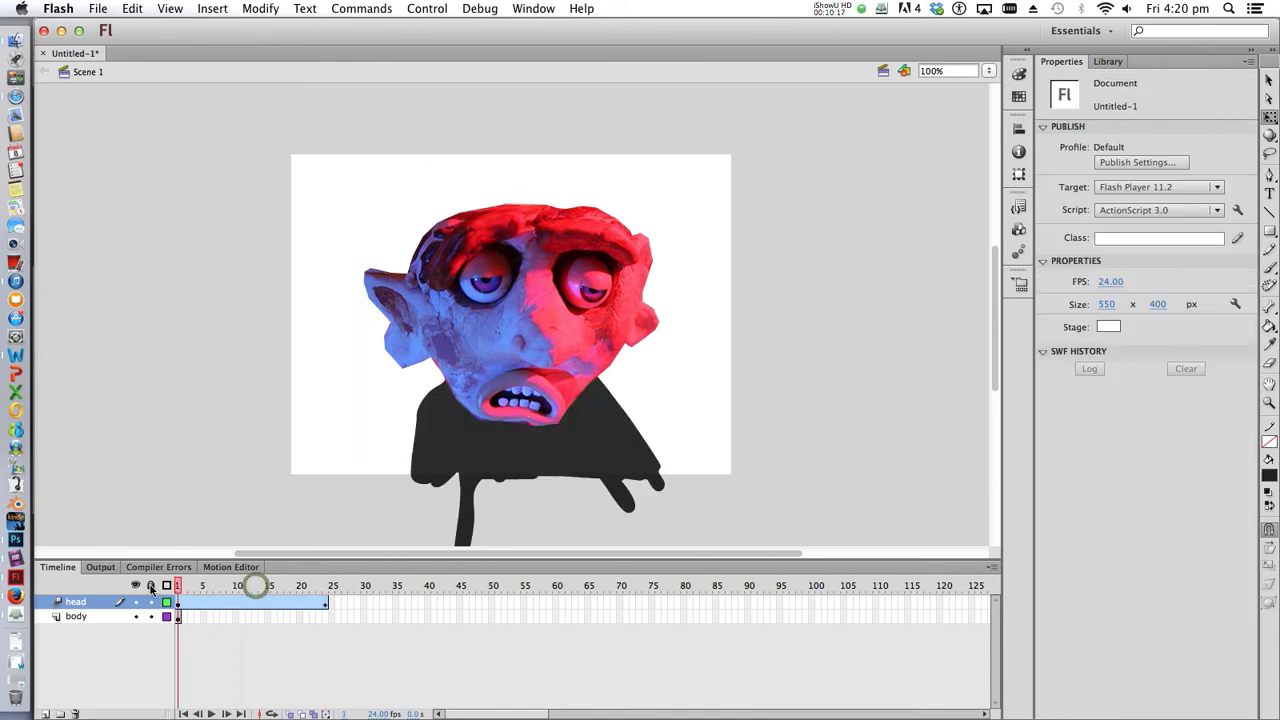
click(578, 320)
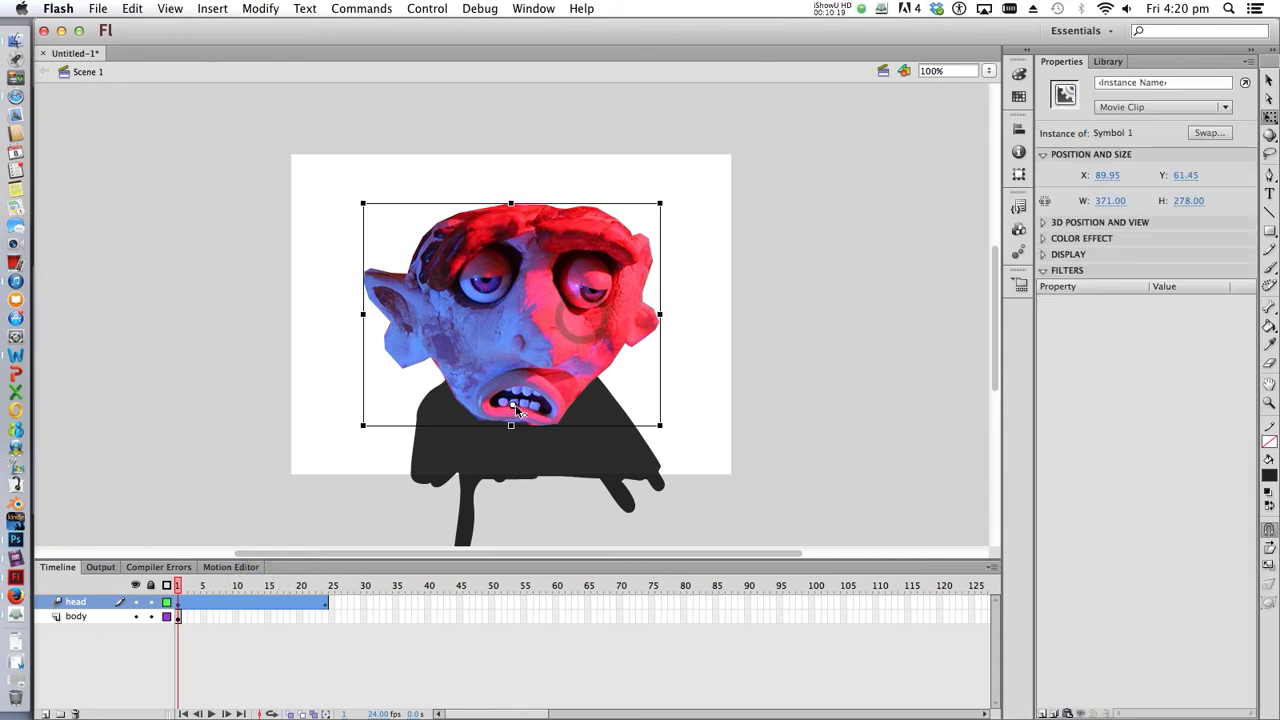
drag(668, 196, 602, 141)
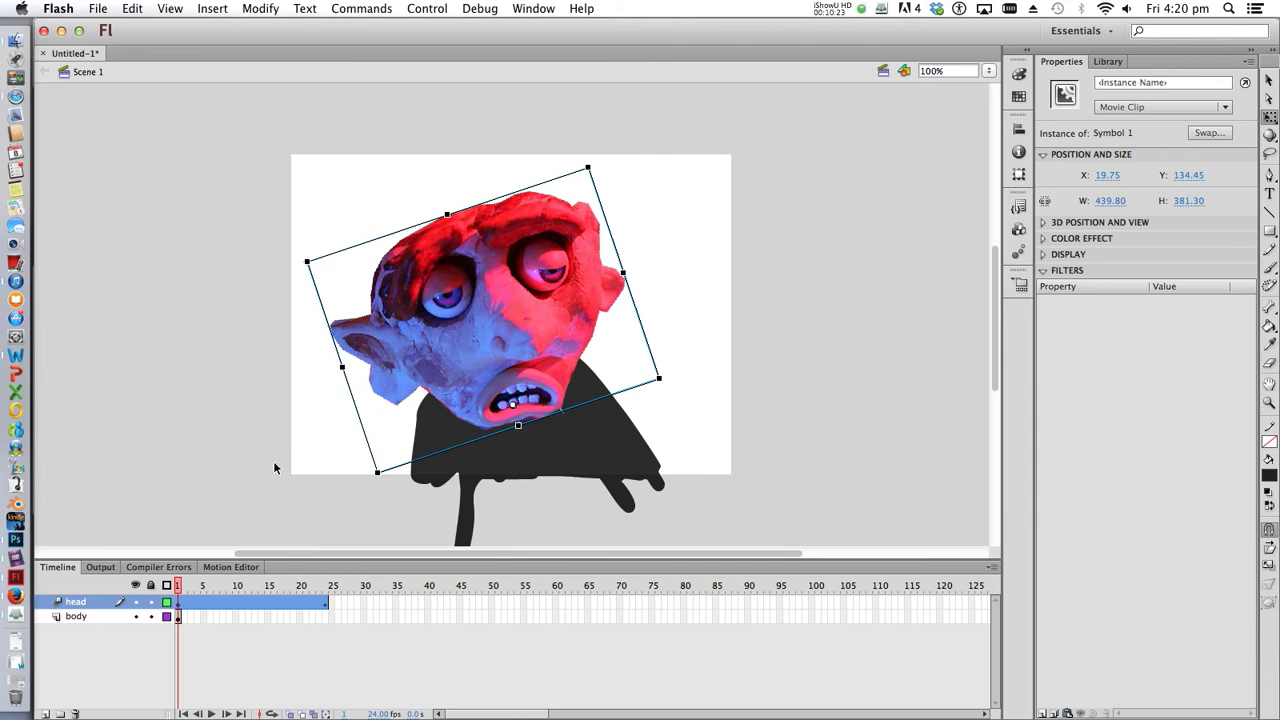
- Rotate the head clockwise about the mouth at frame 10, and back to a slight counterclockwise tilt at frame 24
click(237, 588)
drag(591, 156, 706, 247)
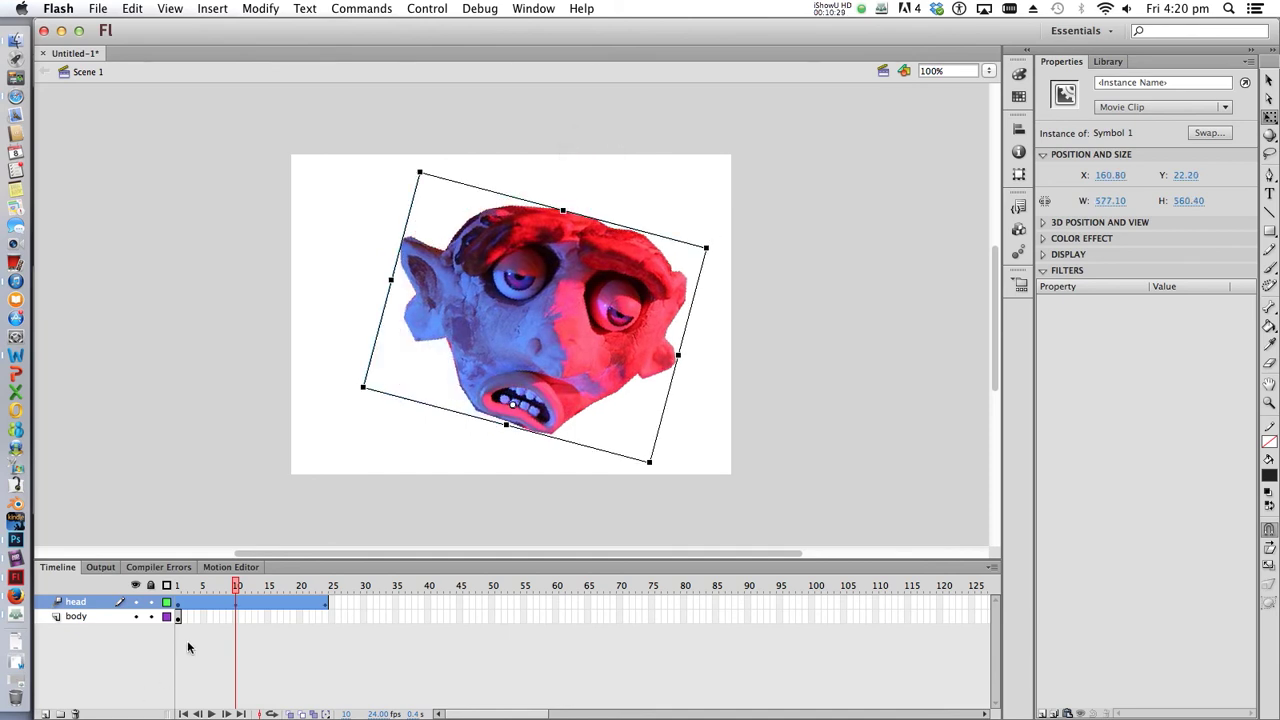
drag(294, 588, 325, 588)
click(547, 355)
drag(715, 239, 638, 176)
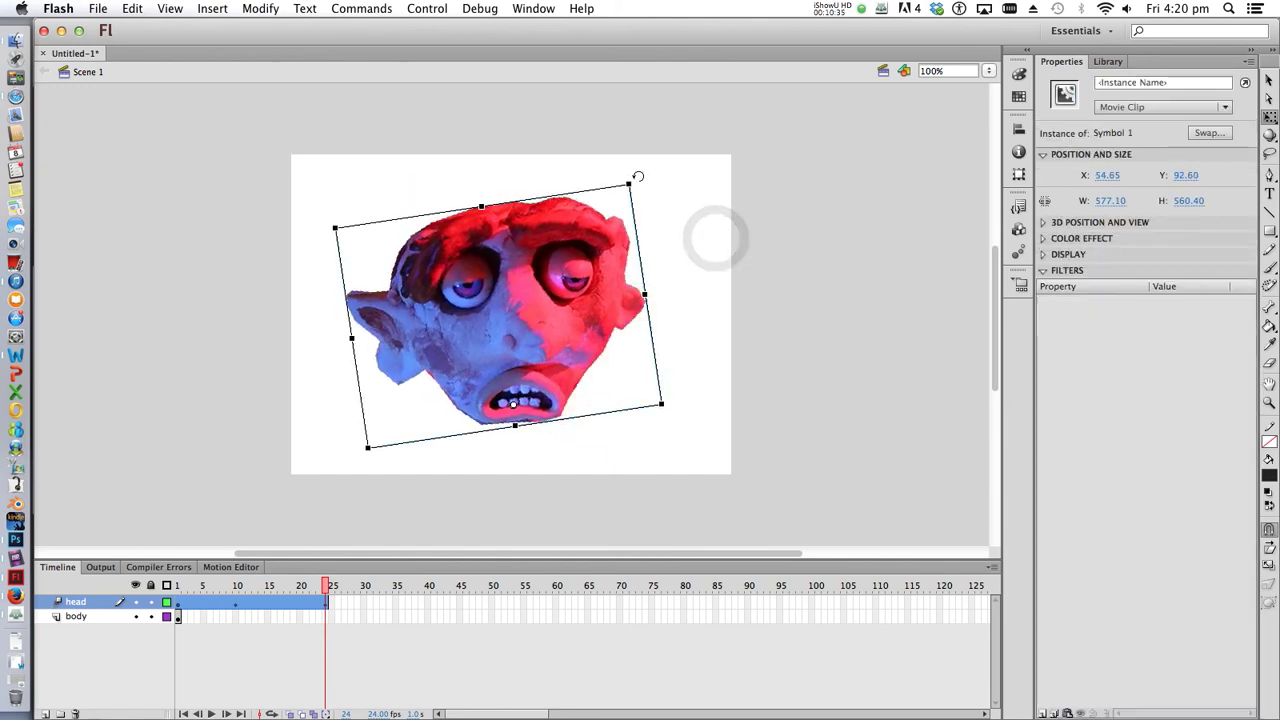
- Extend the body layer by inserting a frame at frame 24, and preview the head animation over the body
drag(328, 585, 180, 587)
click(180, 601)
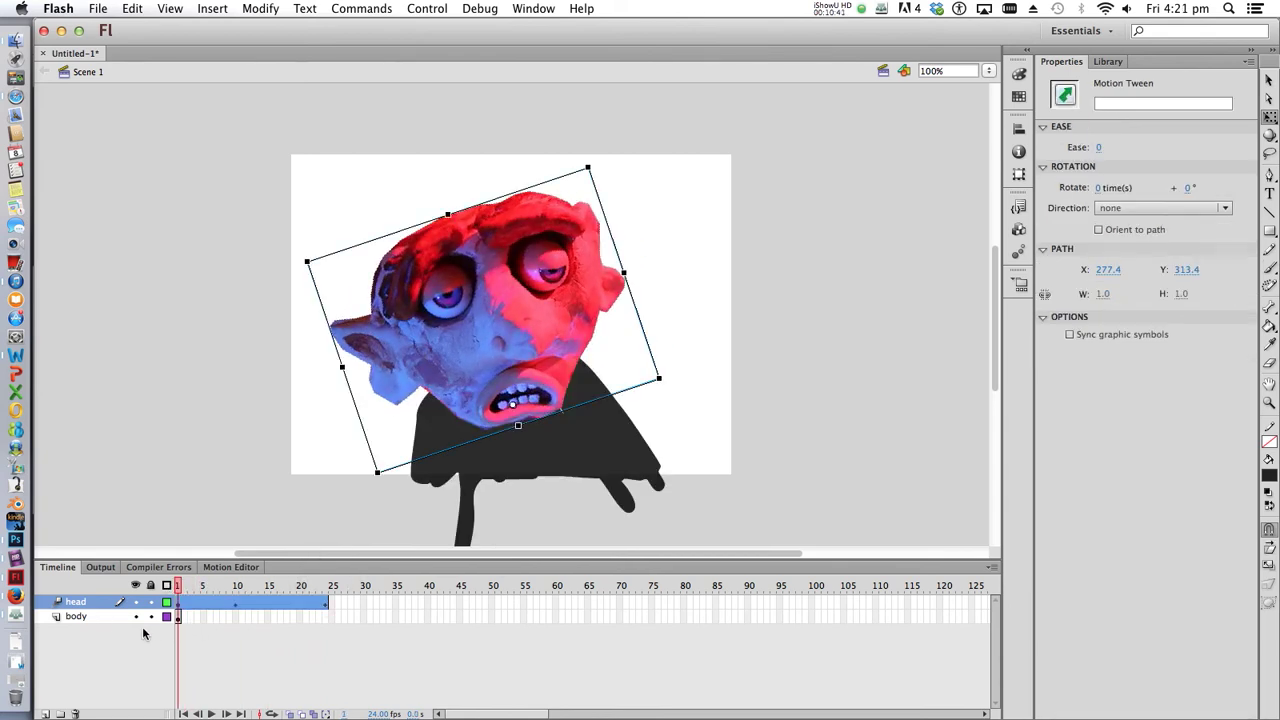
click(180, 617)
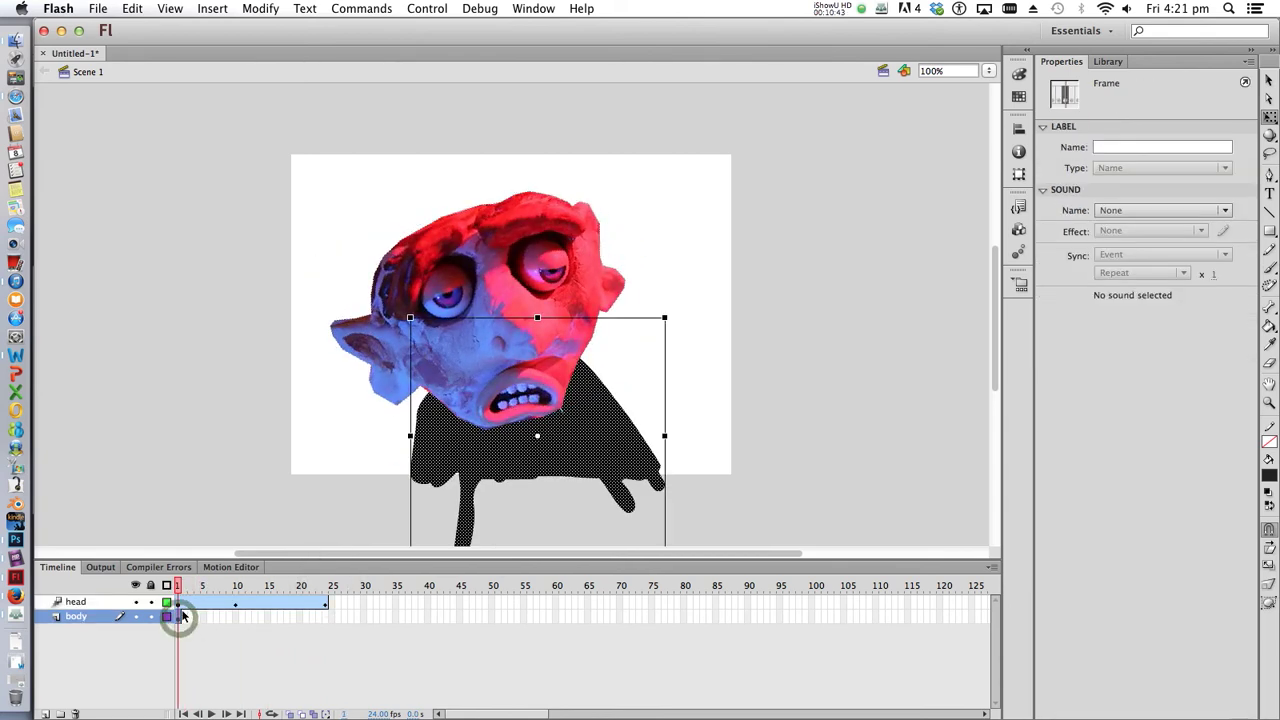
click(326, 618)
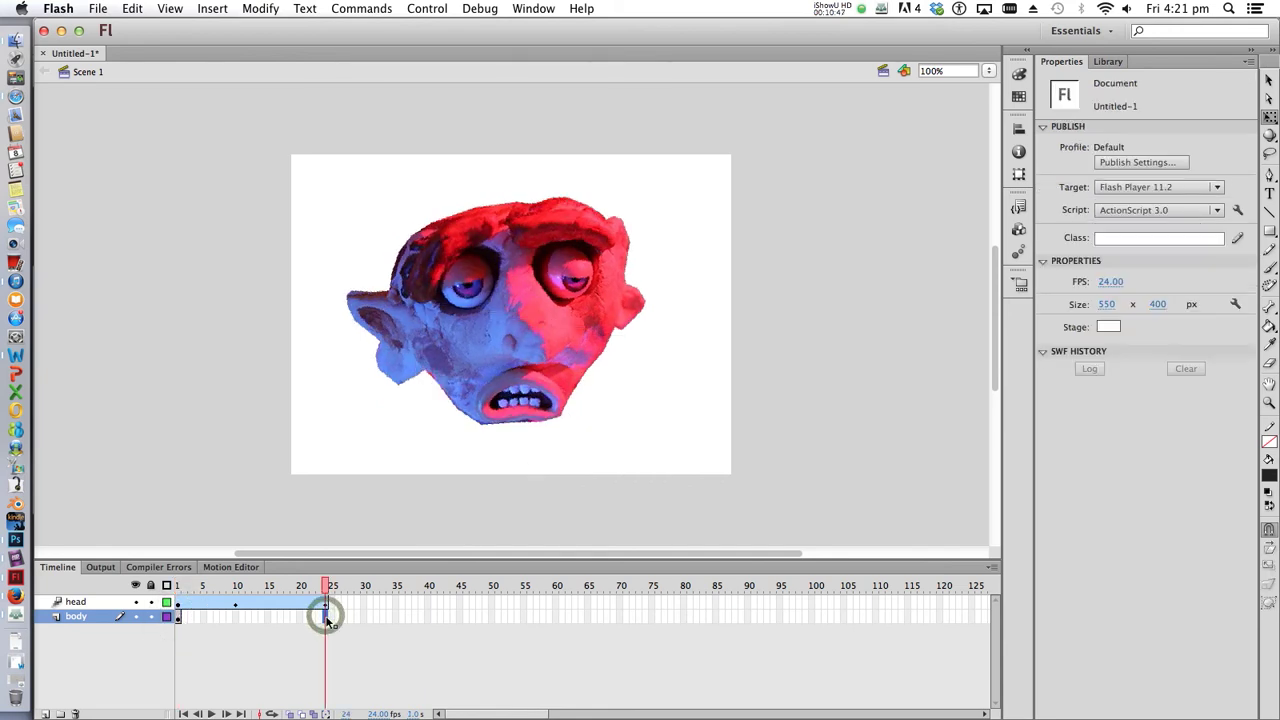
right_click(326, 618)
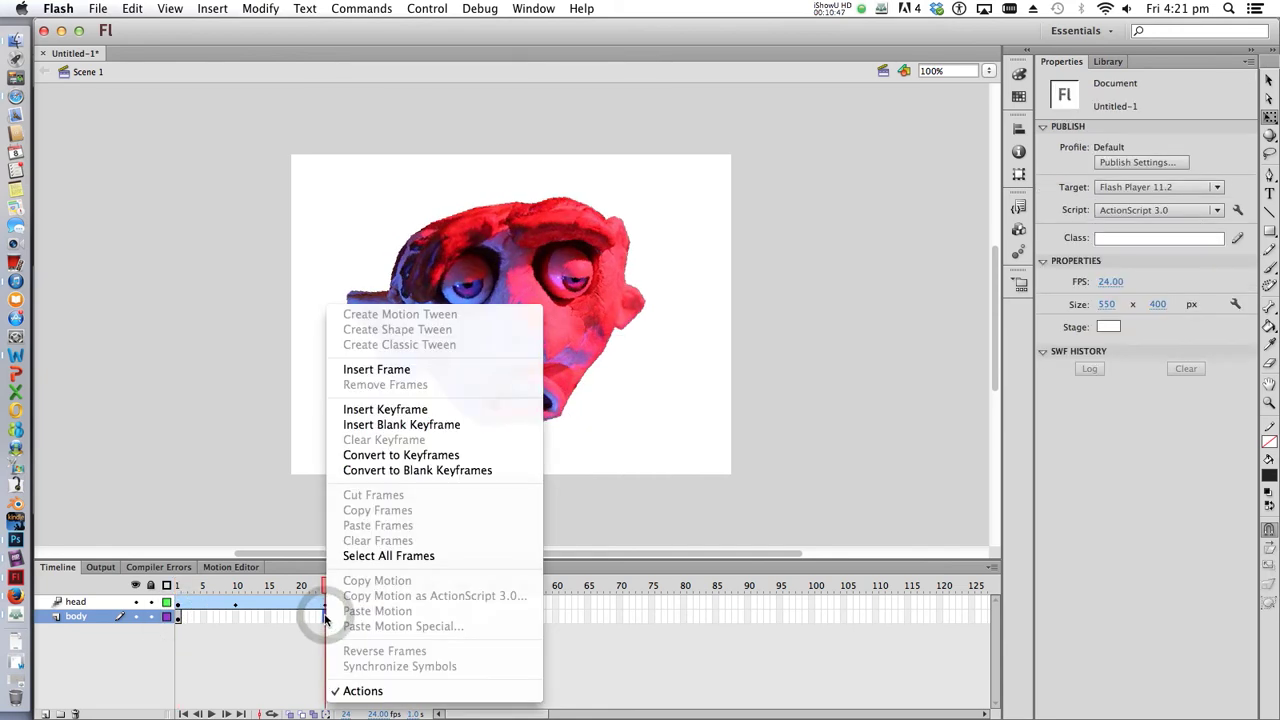
click(388, 371)
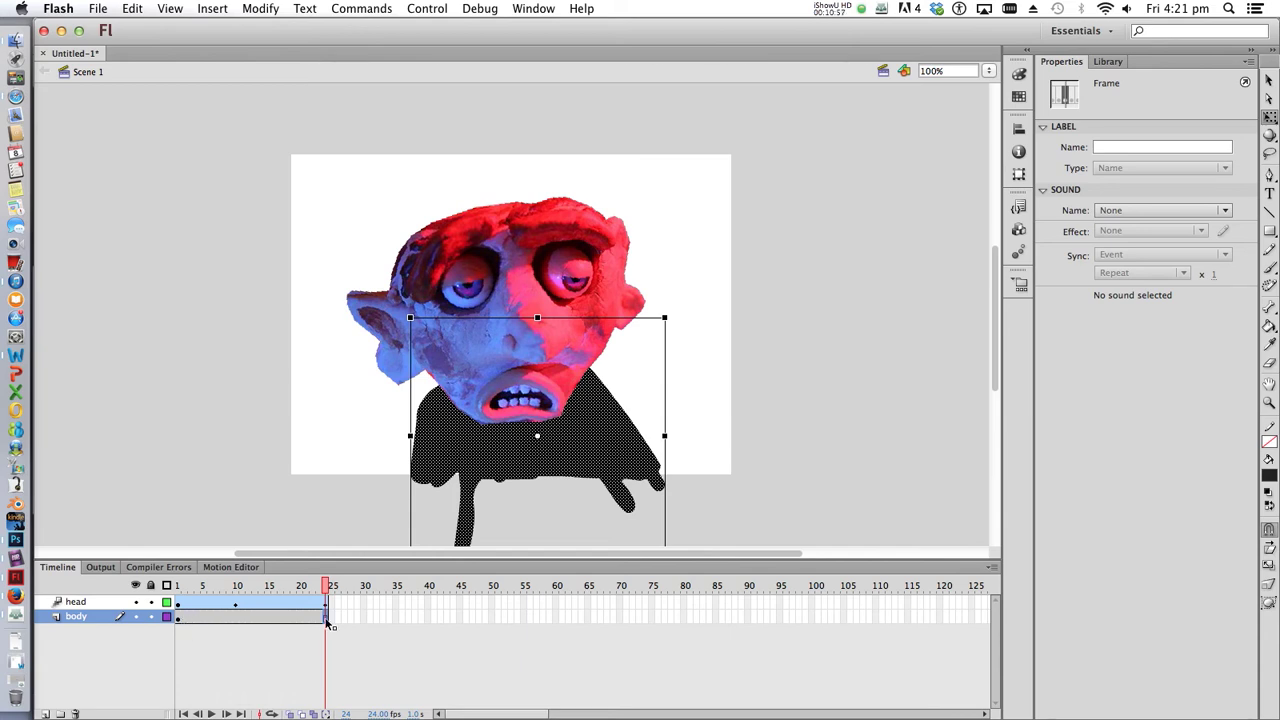
key(Return)
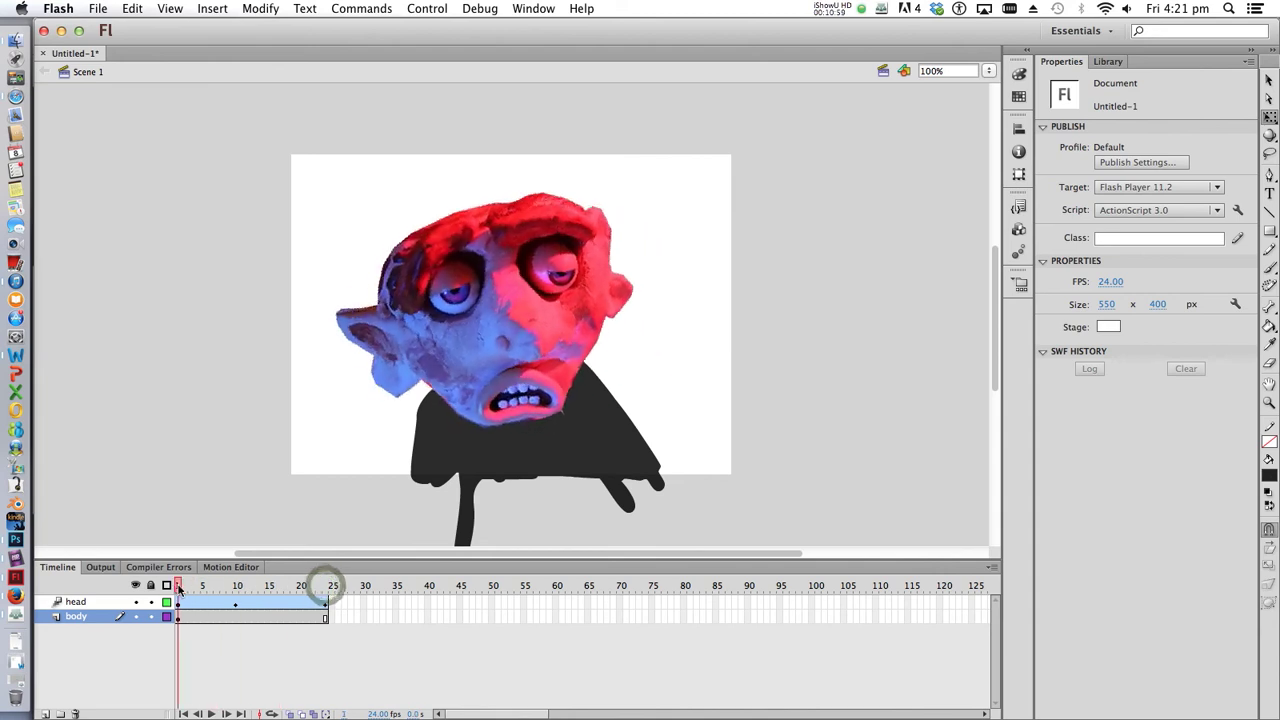
drag(256, 590, 320, 592)
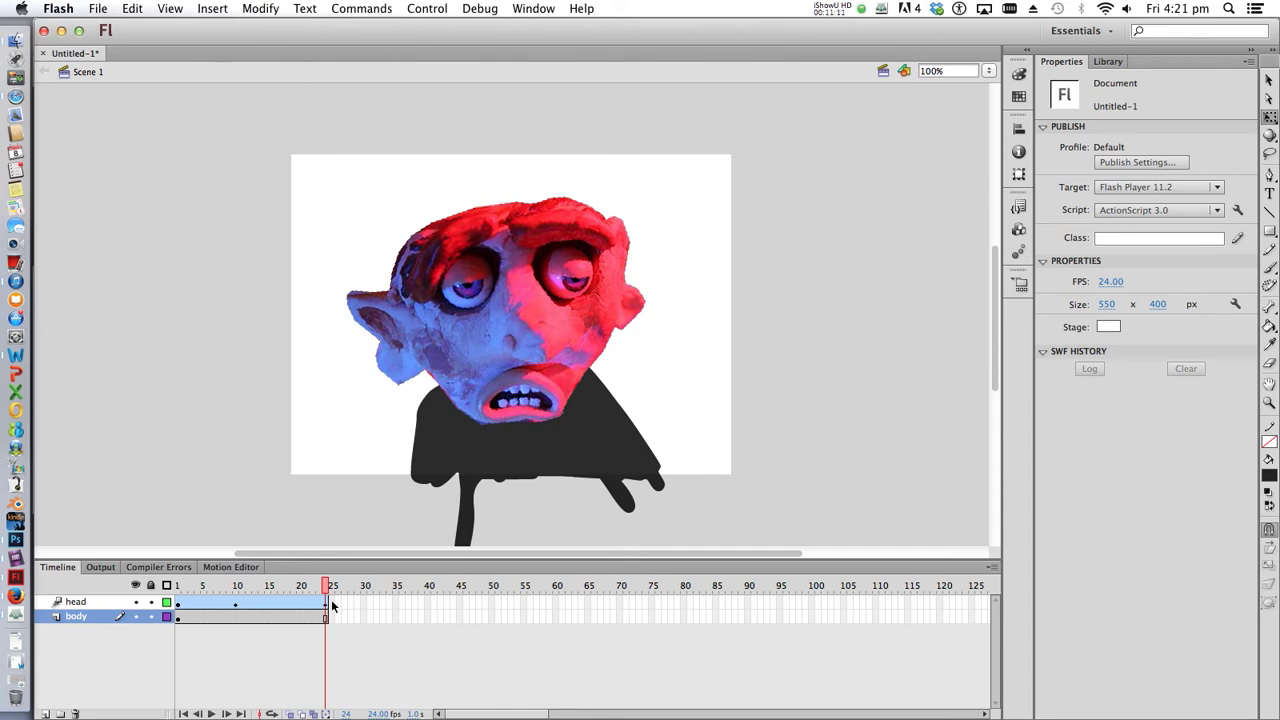
- Insert a blank keyframe at frame 25 of the head layer and place head.png from the library on the stage
click(333, 605)
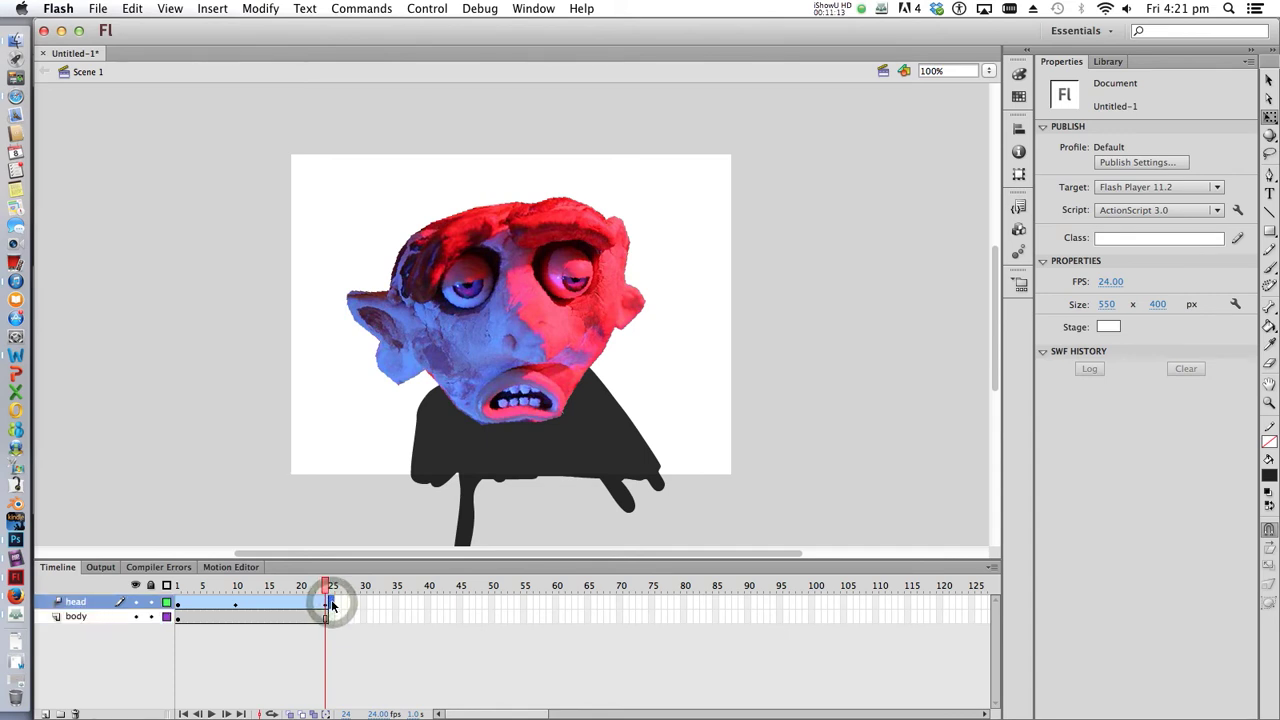
right_click(333, 605)
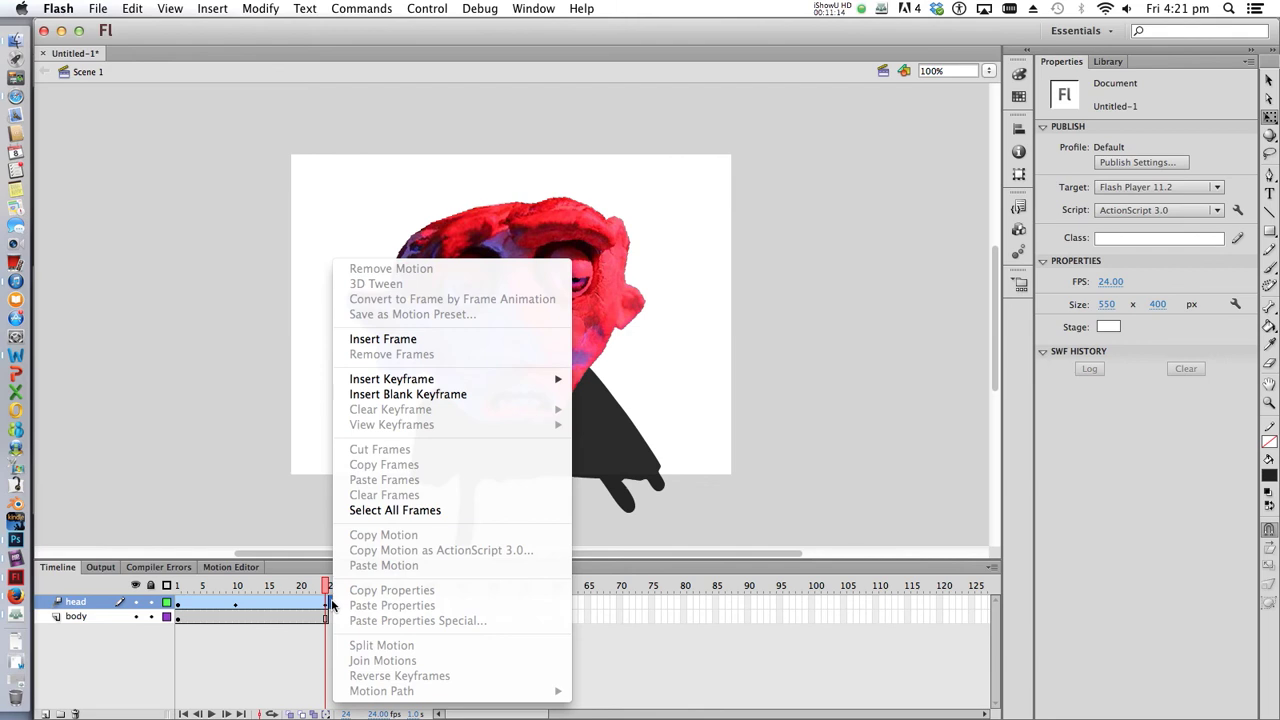
click(475, 396)
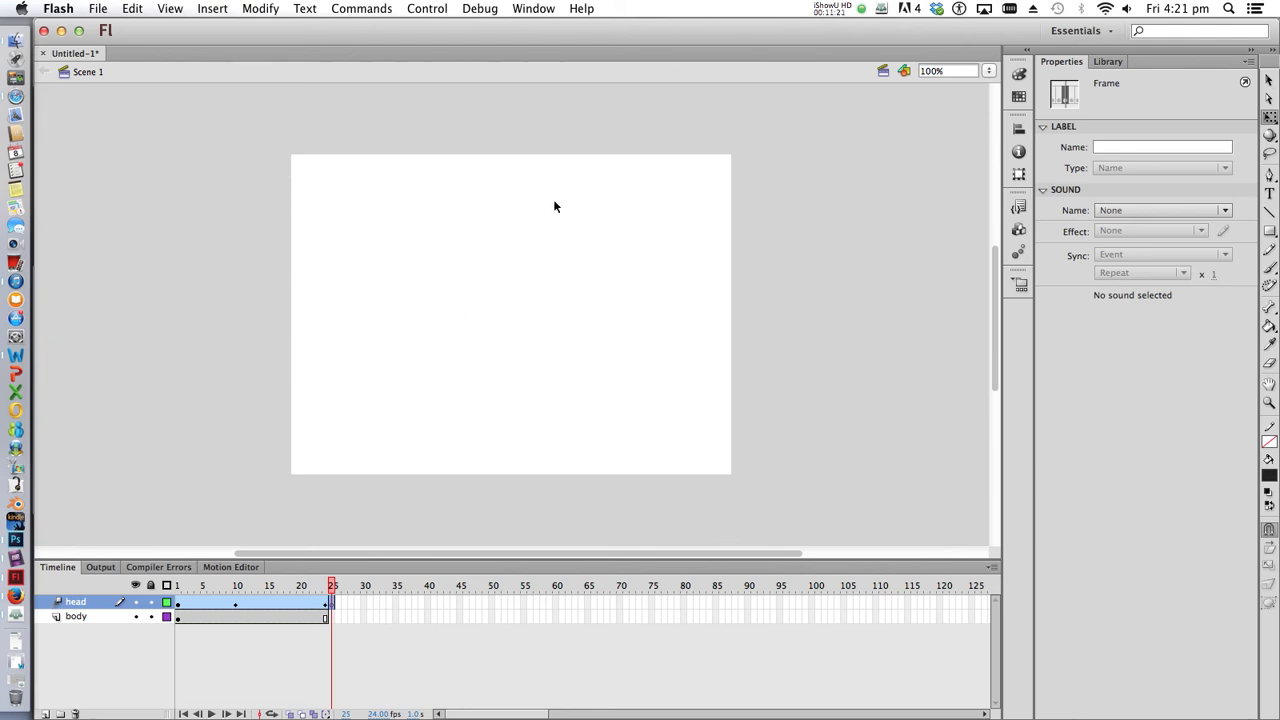
click(533, 8)
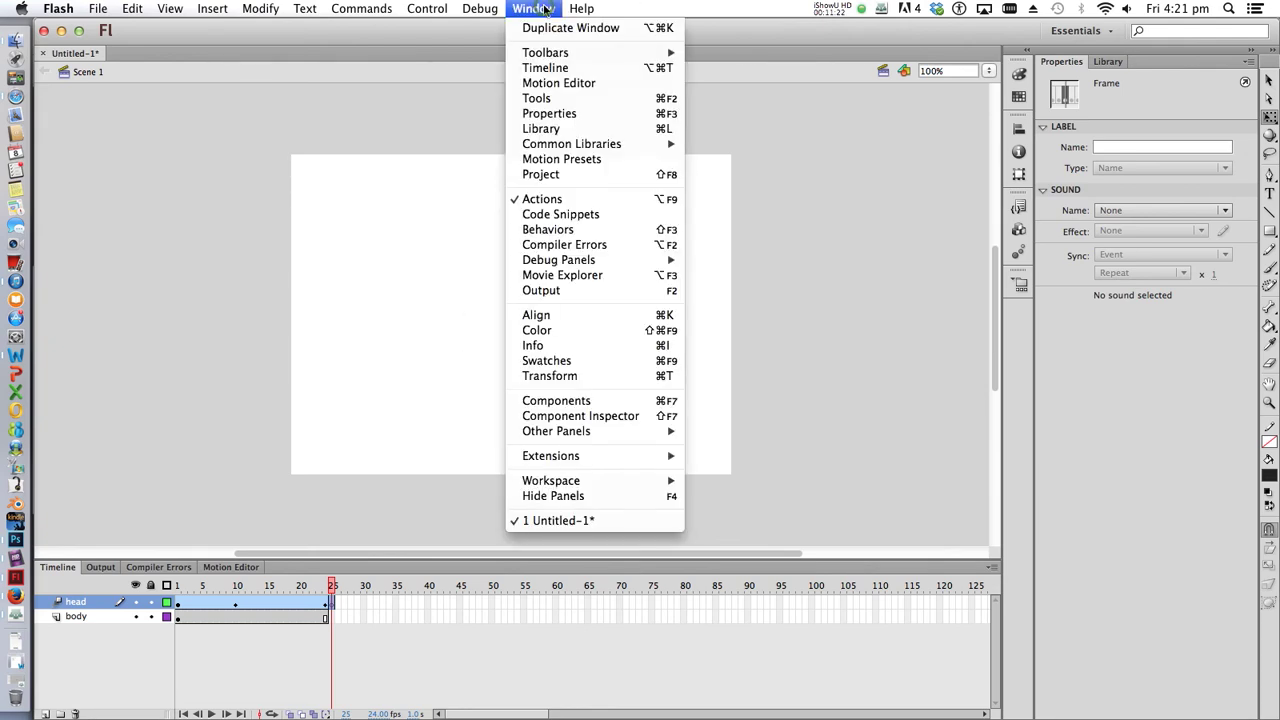
click(552, 129)
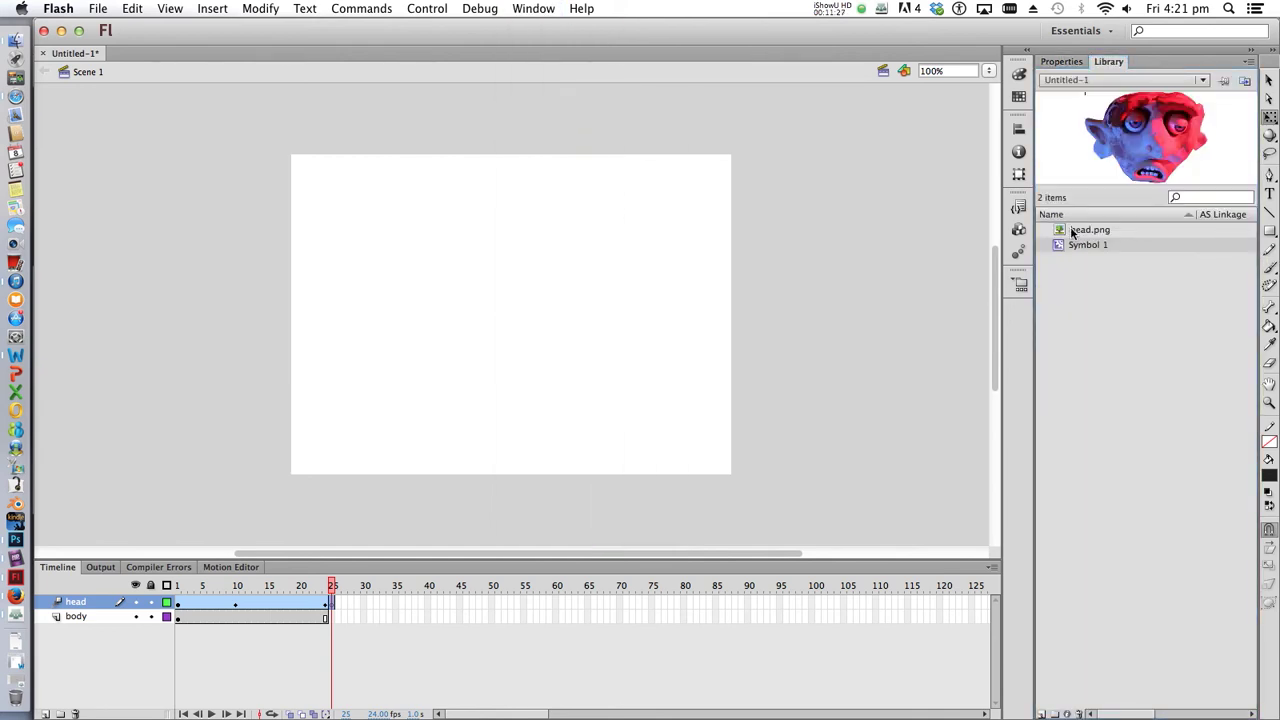
click(1072, 231)
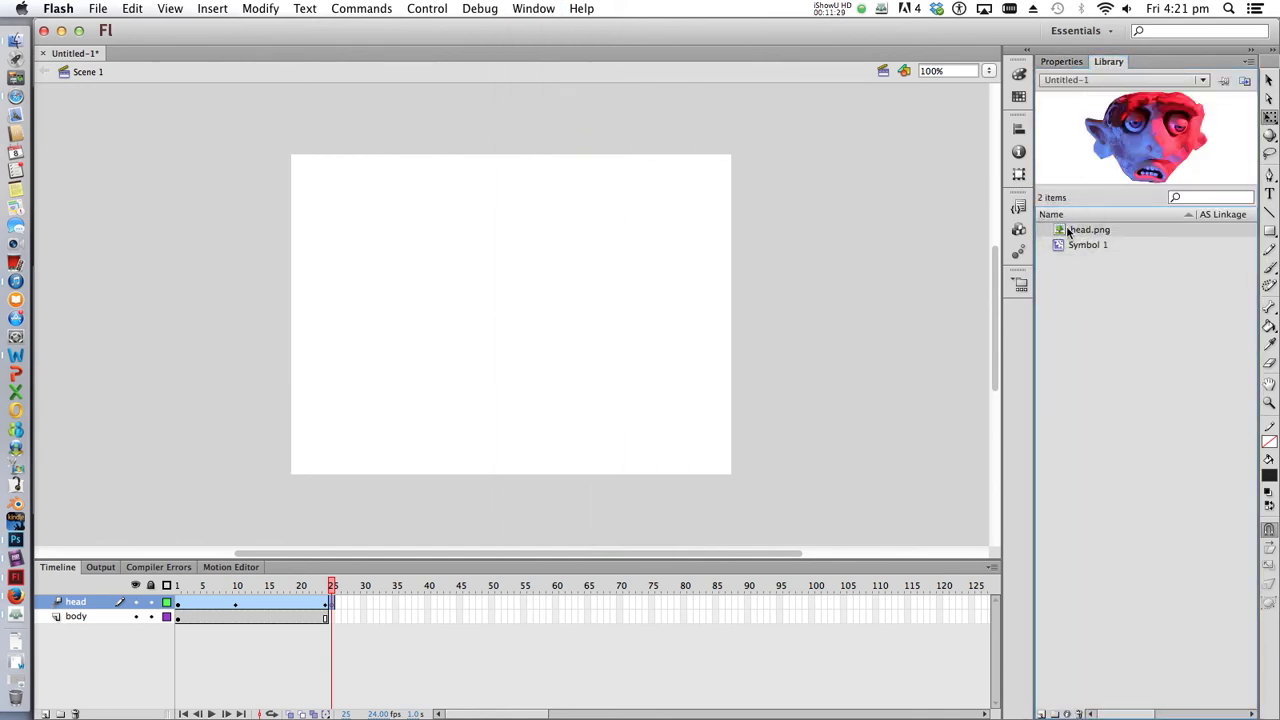
drag(1062, 230, 520, 302)
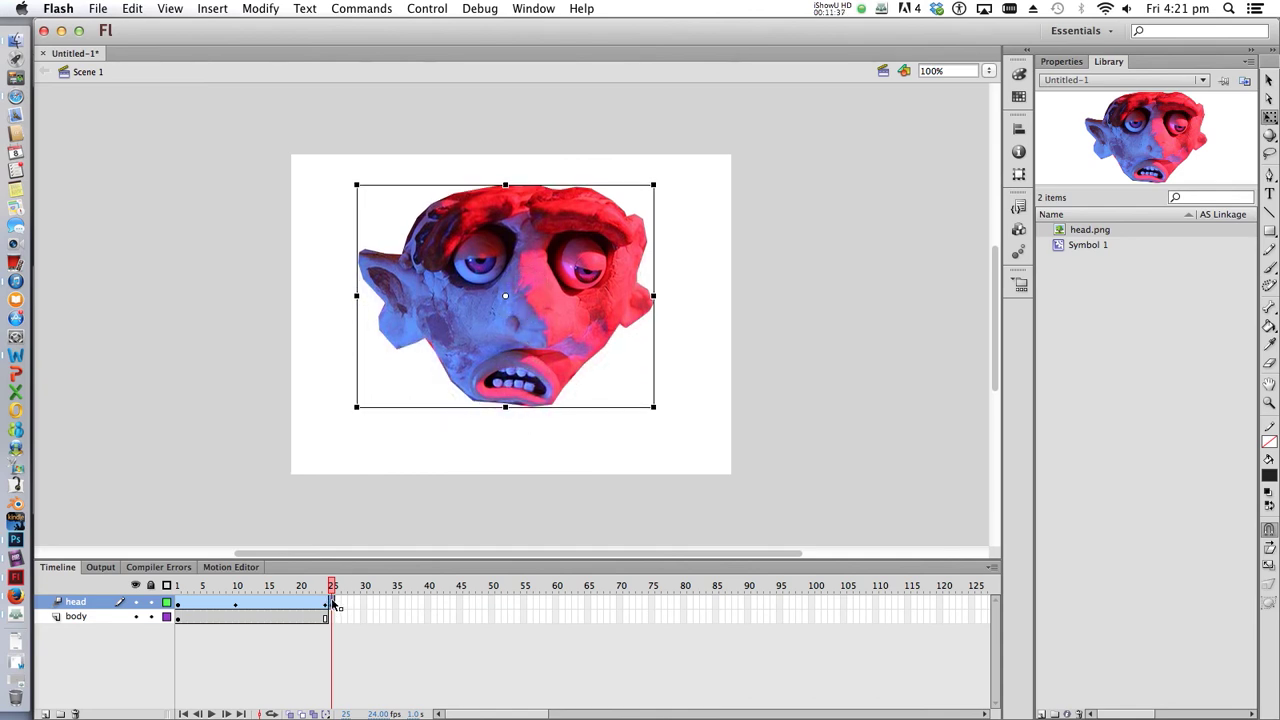
- Using Onion Skin as a guide, move and rotate the new head image to match the previous frame's pose, leaving onion skinning off
click(289, 714)
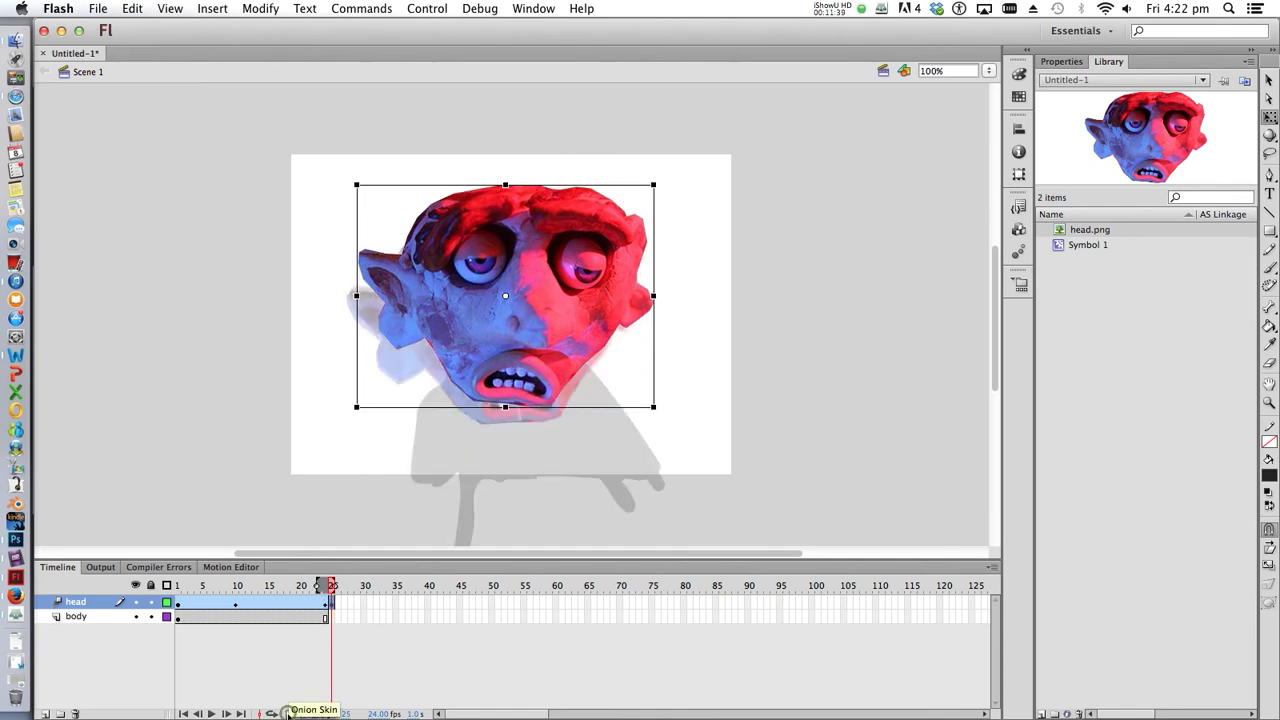
drag(524, 350, 531, 371)
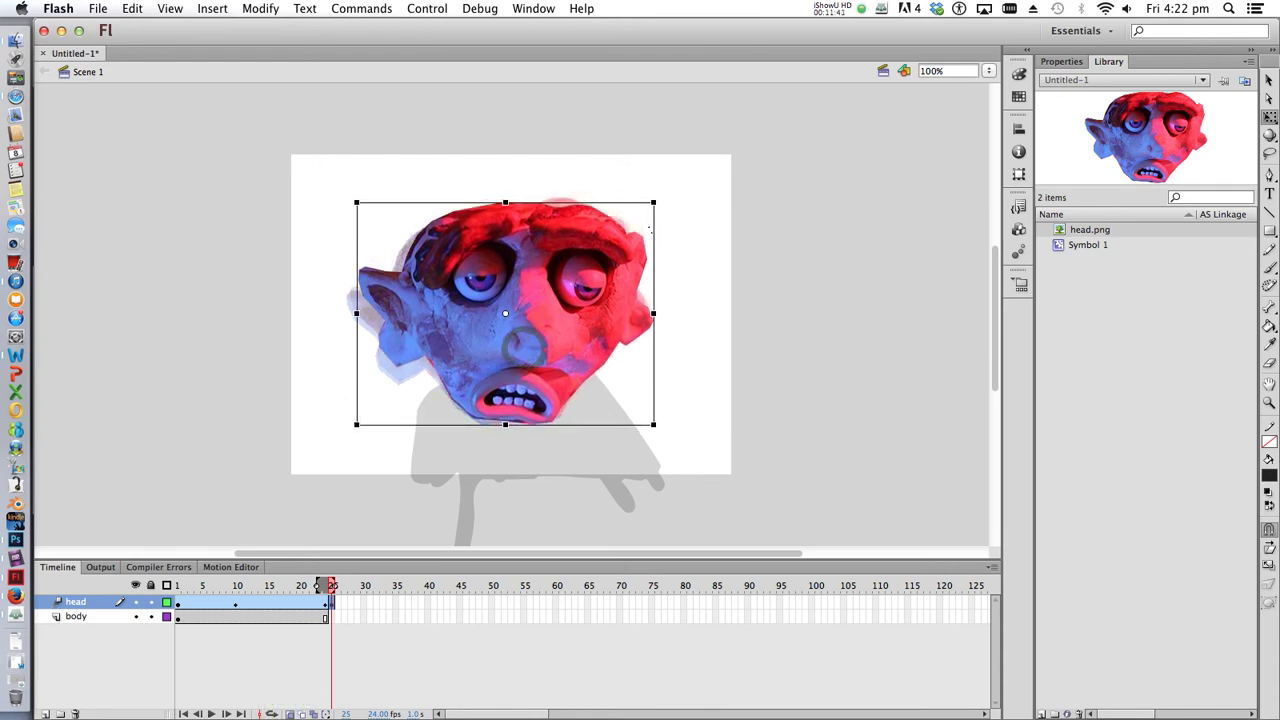
drag(660, 197, 661, 190)
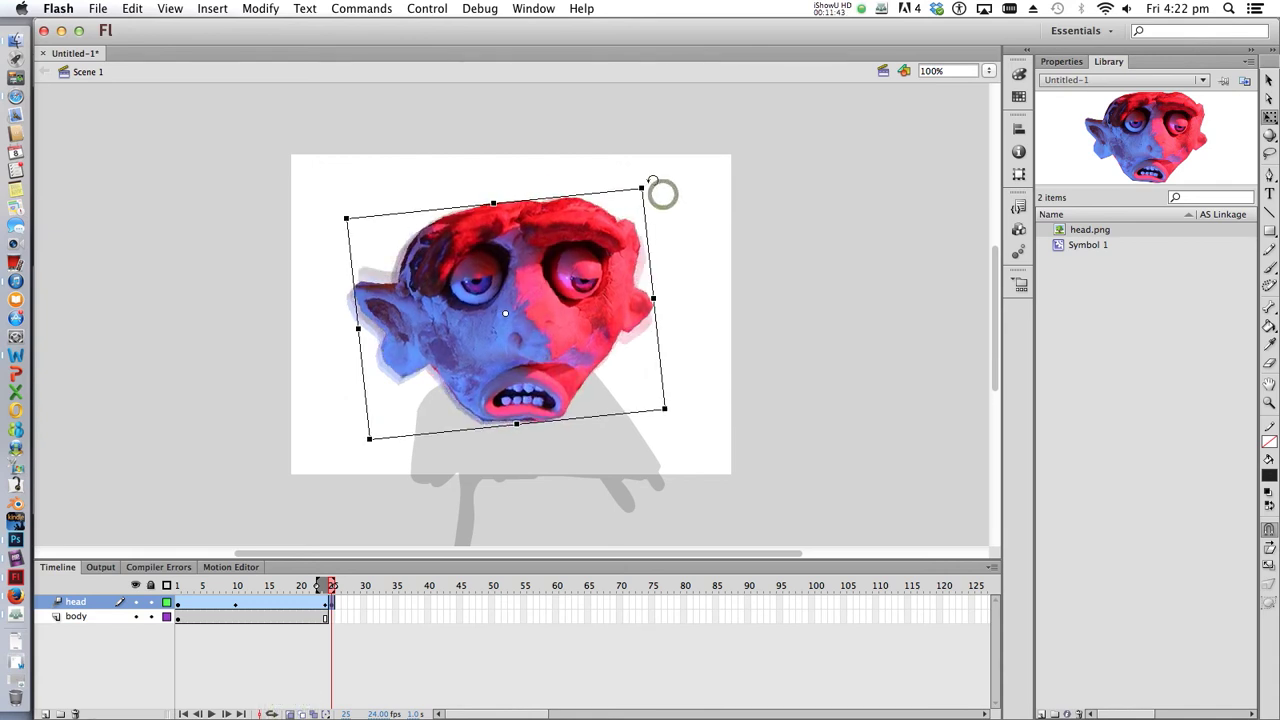
drag(566, 335, 560, 341)
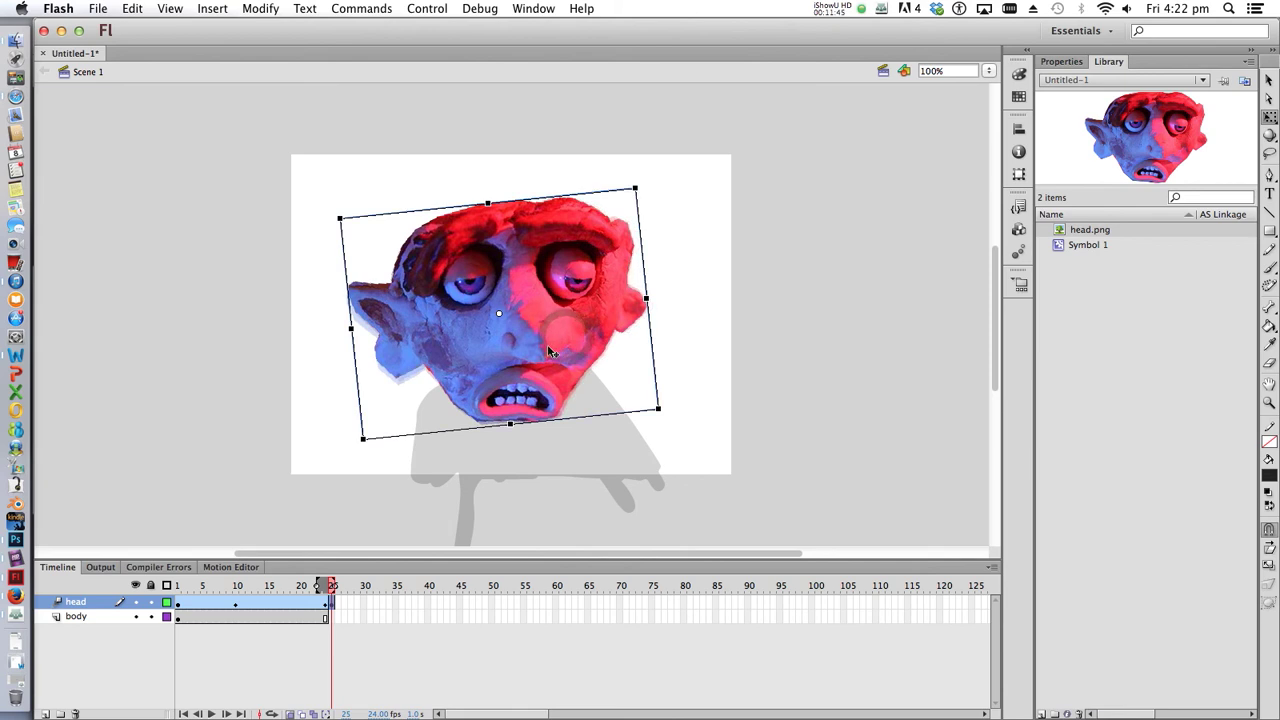
click(289, 713)
click(289, 713)
click(289, 713)
click(289, 713)
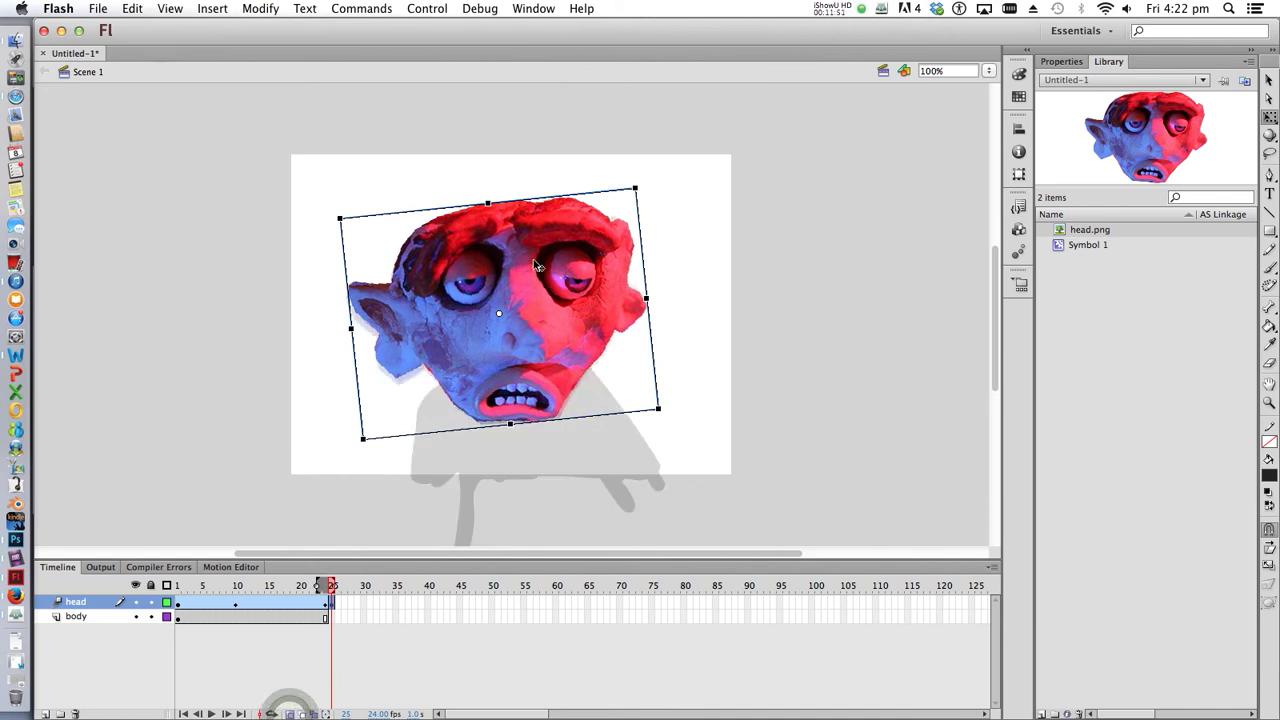
click(346, 586)
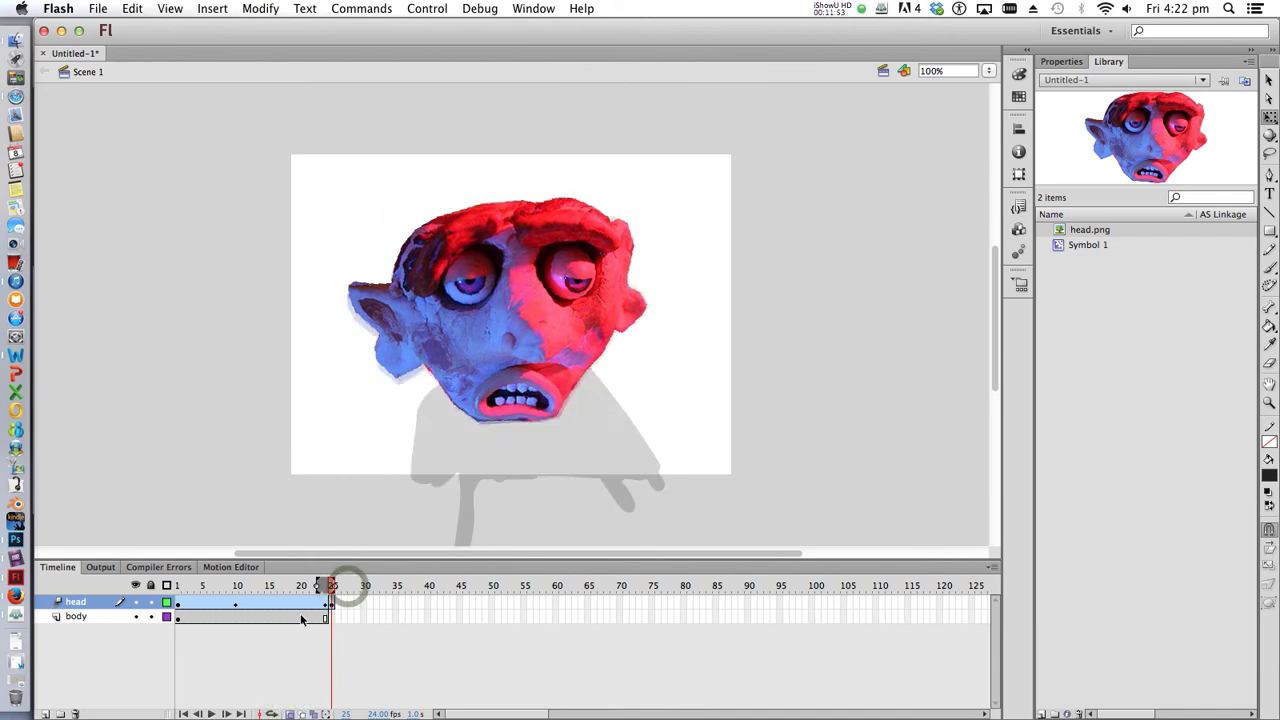
click(289, 713)
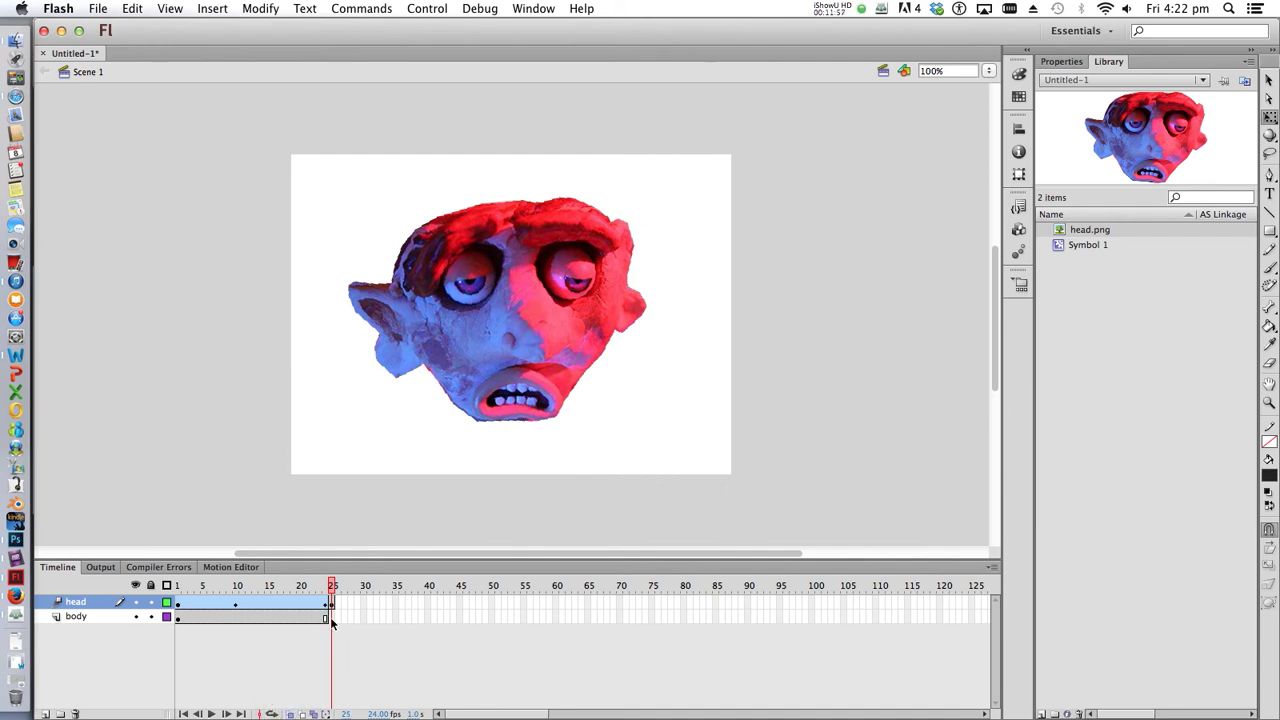
- Extend the body layer by inserting a frame at frame 25
click(330, 617)
right_click(330, 617)
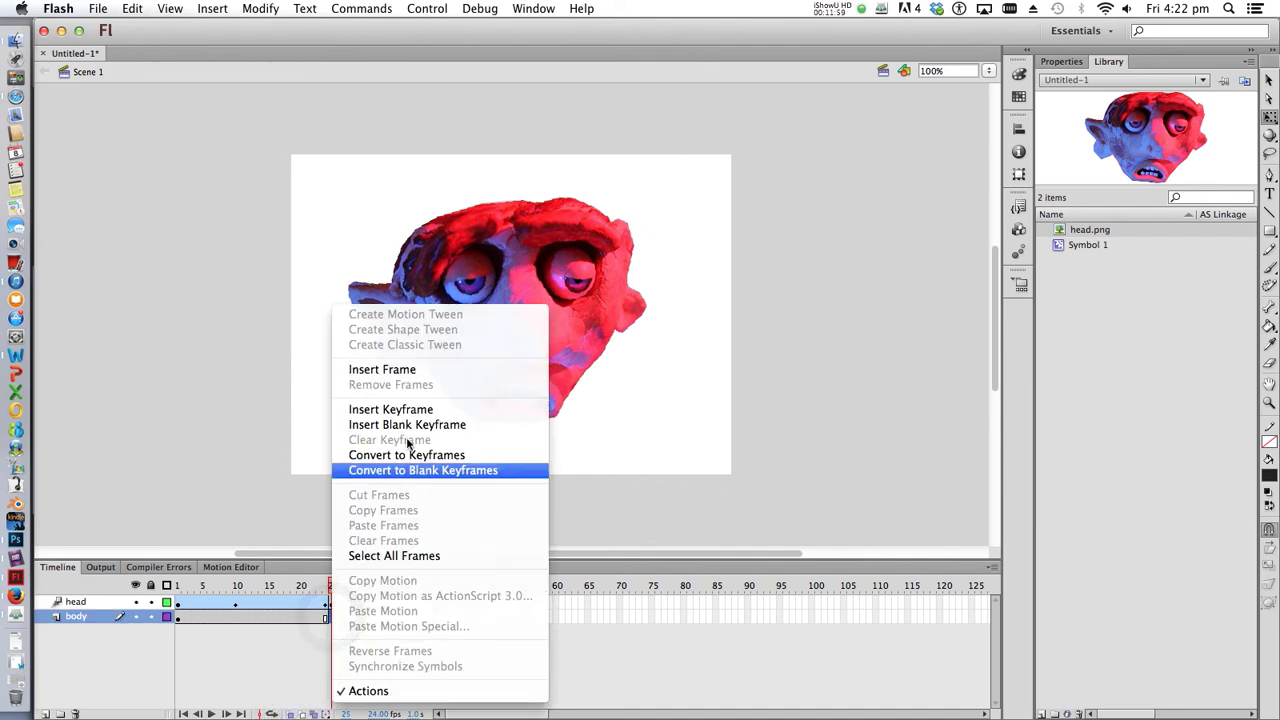
click(398, 370)
- Convert the head image at frame 25 to a Movie Clip symbol named "head up and down" and open the symbol for editing
click(528, 258)
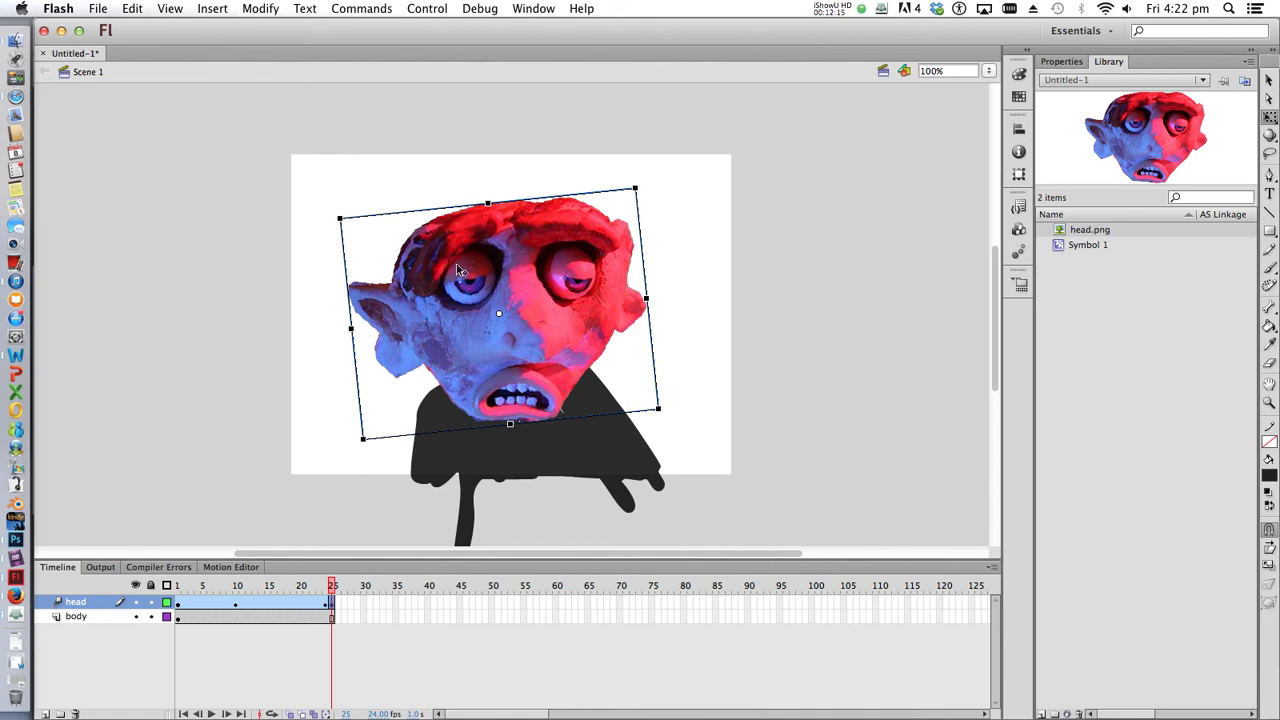
click(262, 9)
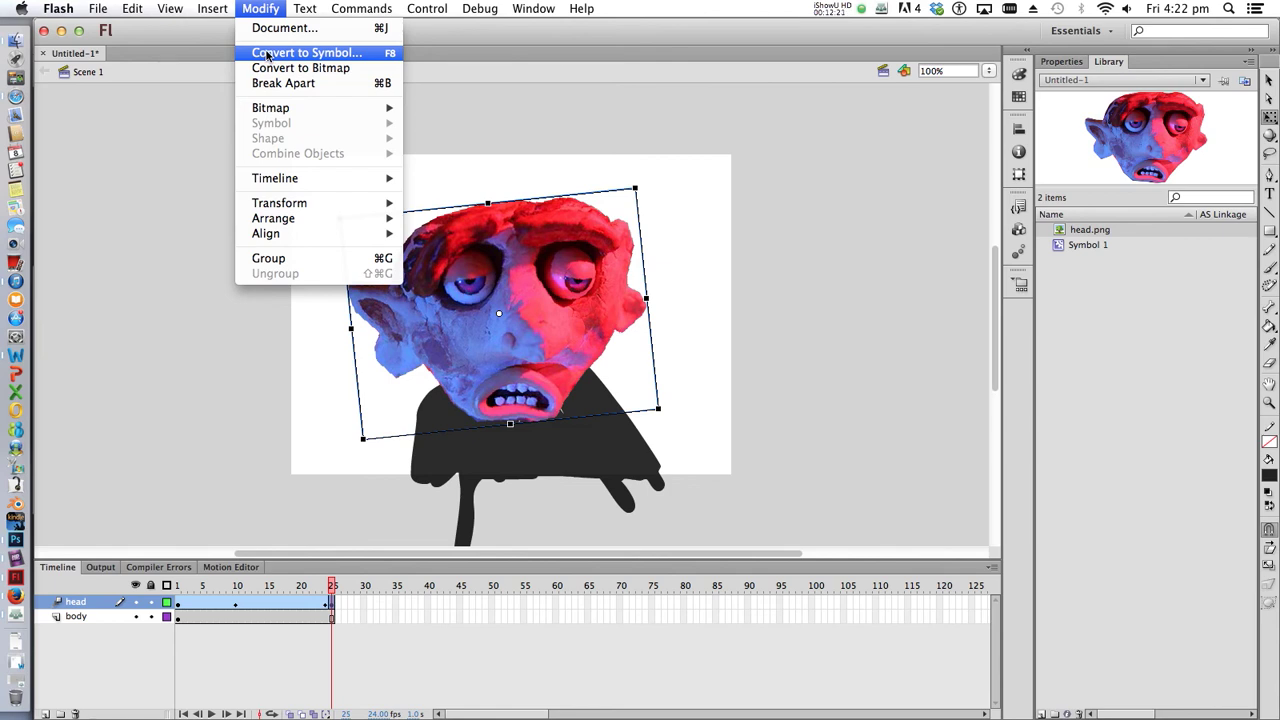
click(268, 53)
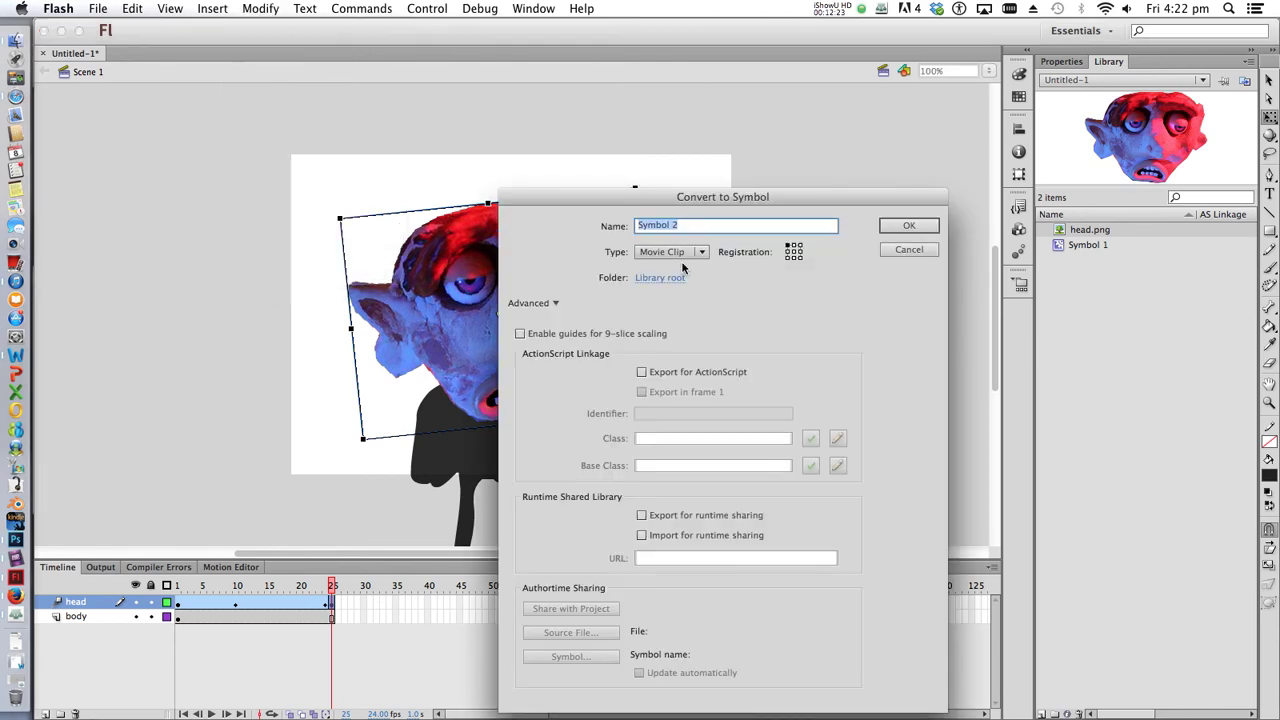
text(head up and down)
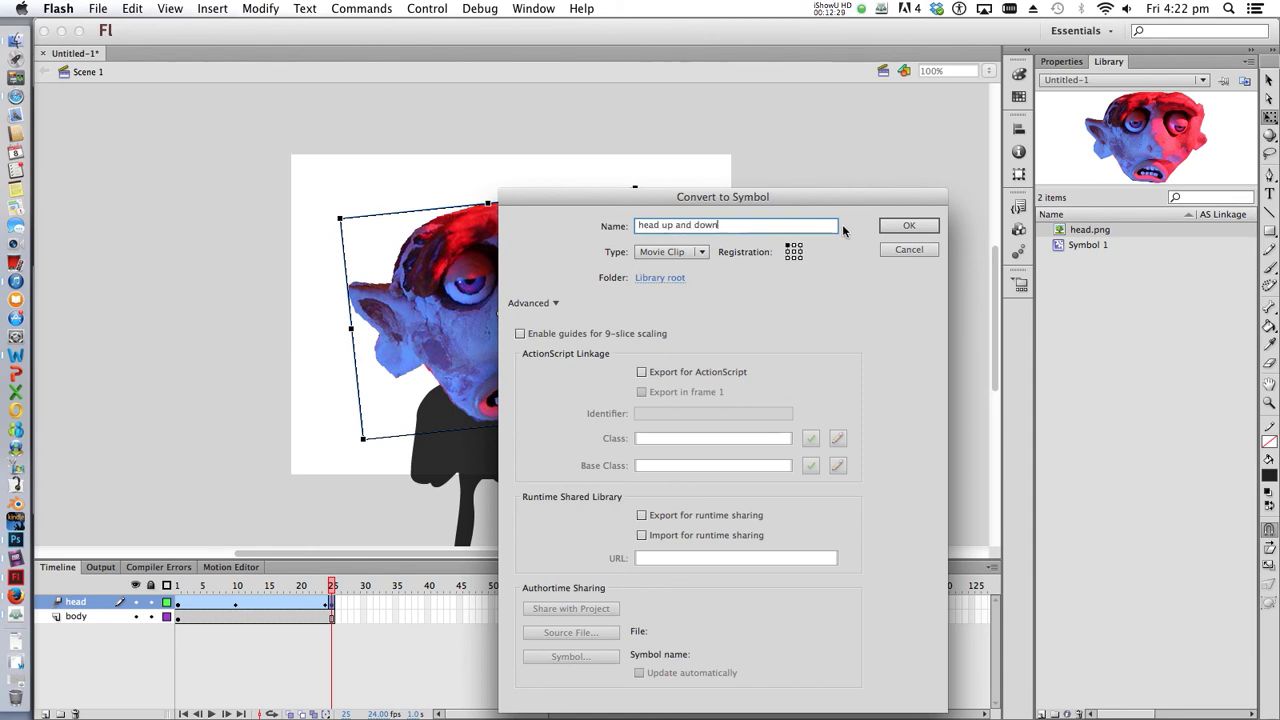
click(885, 229)
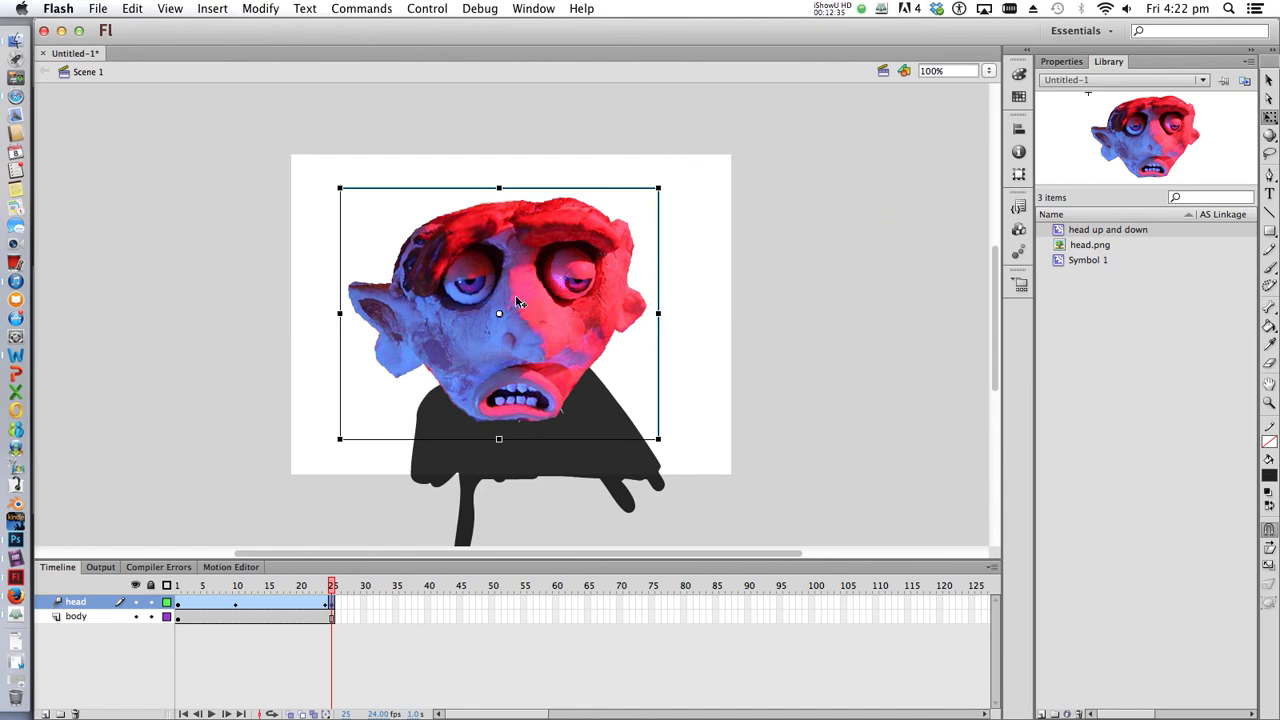
click(1271, 80)
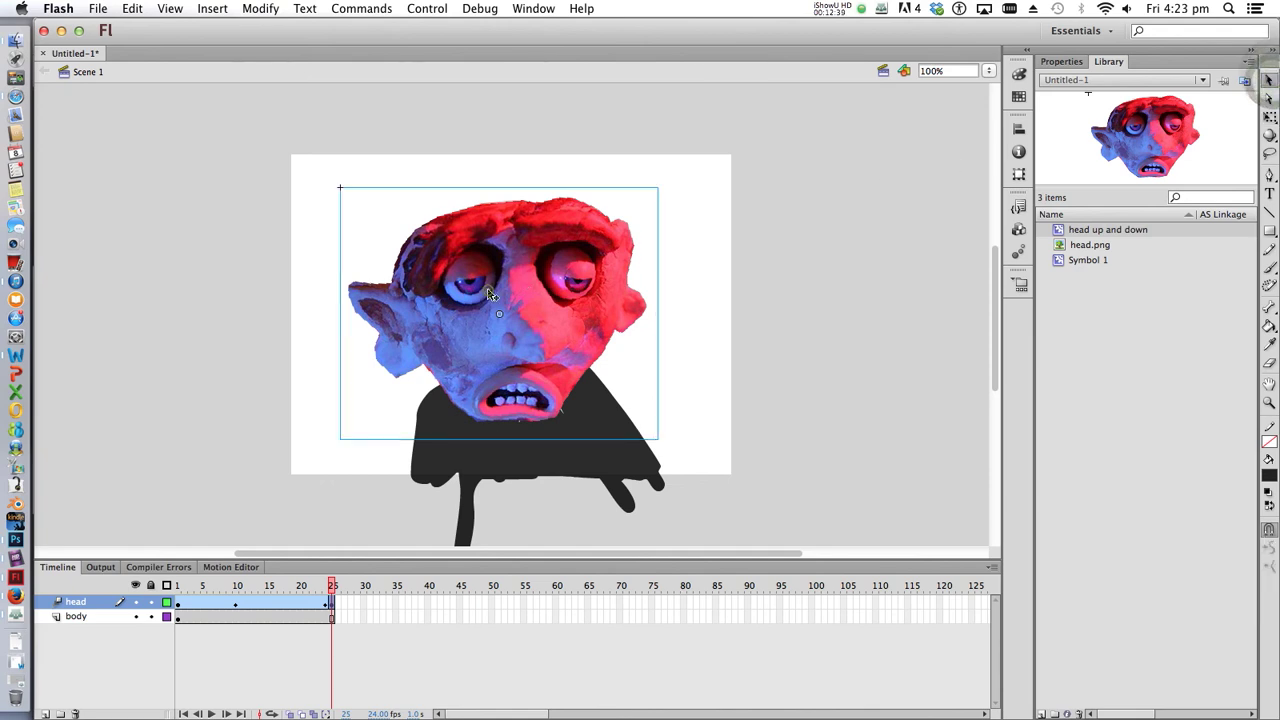
double_click(490, 295)
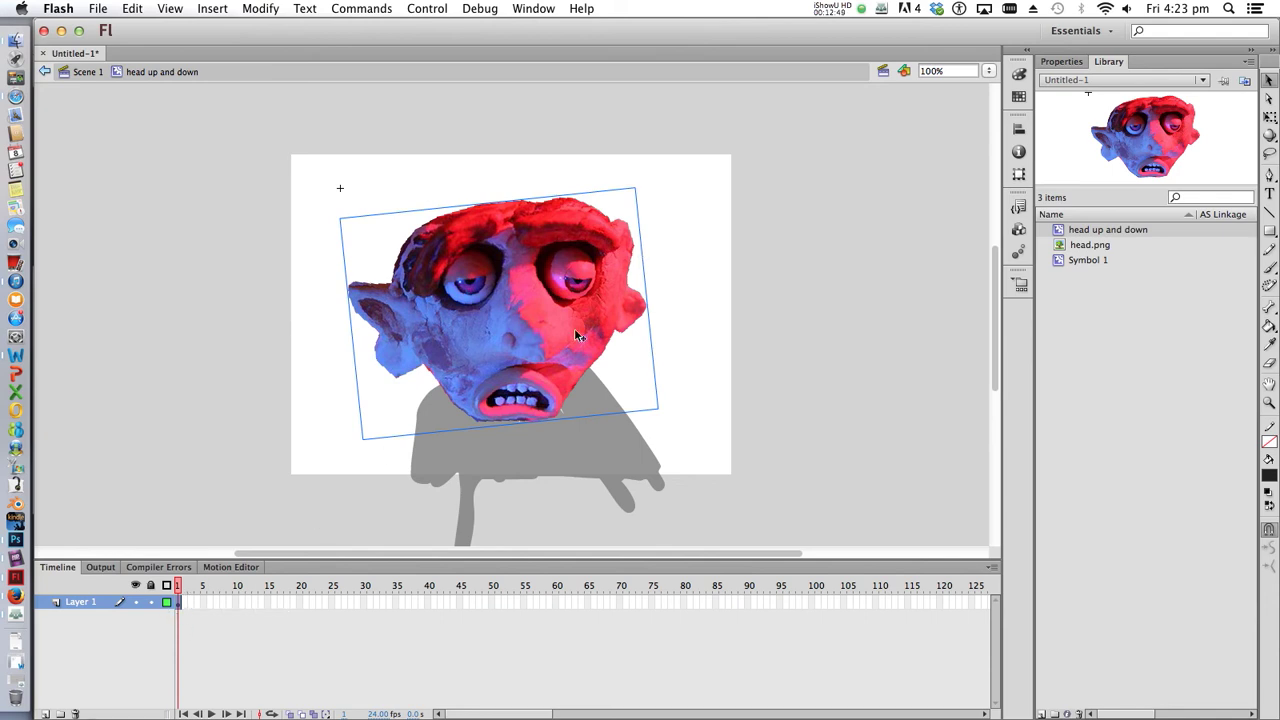
- Create a motion tween on Layer 1 inside the "head up and down" symbol, agreeing to convert the head image to a symbol
right_click(178, 604)
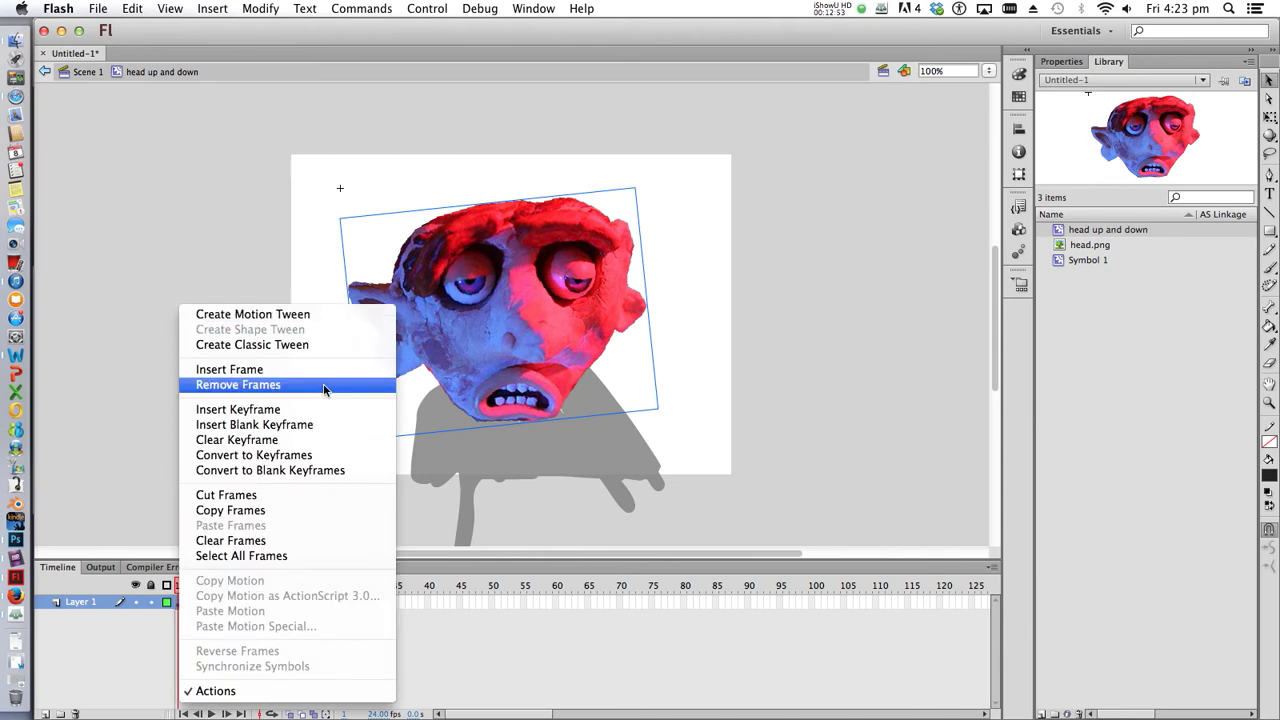
click(280, 316)
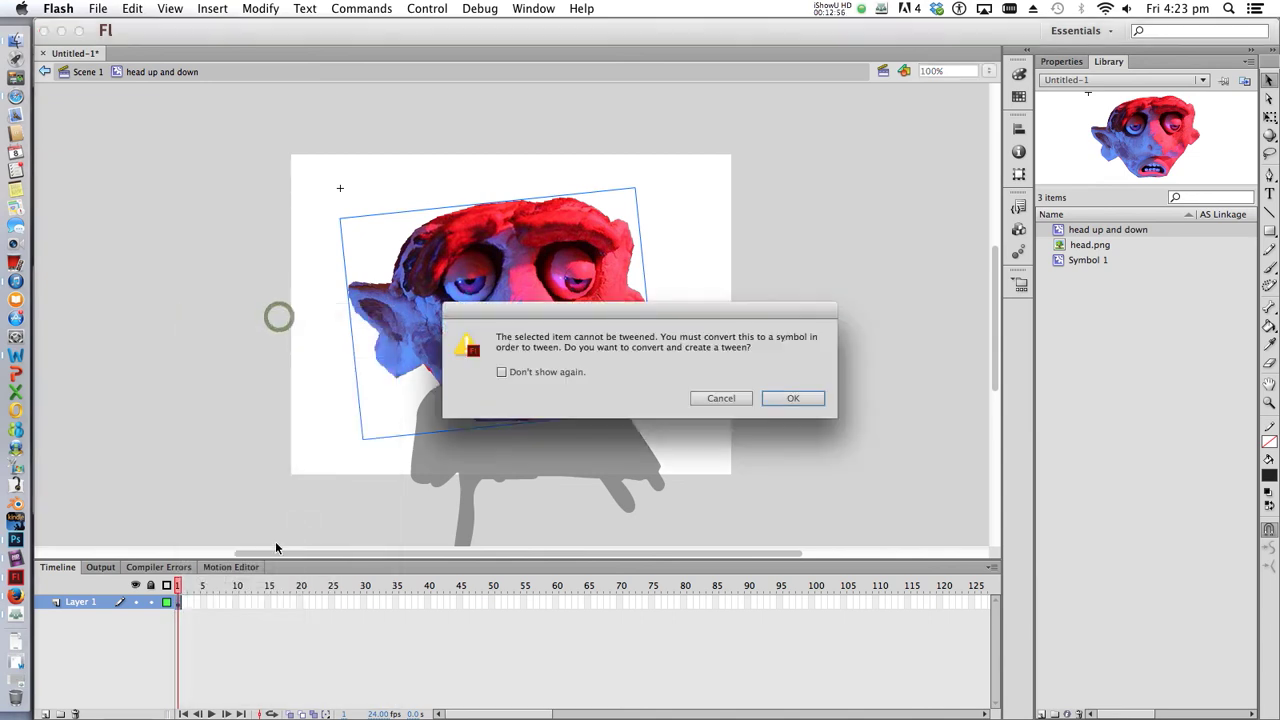
click(778, 397)
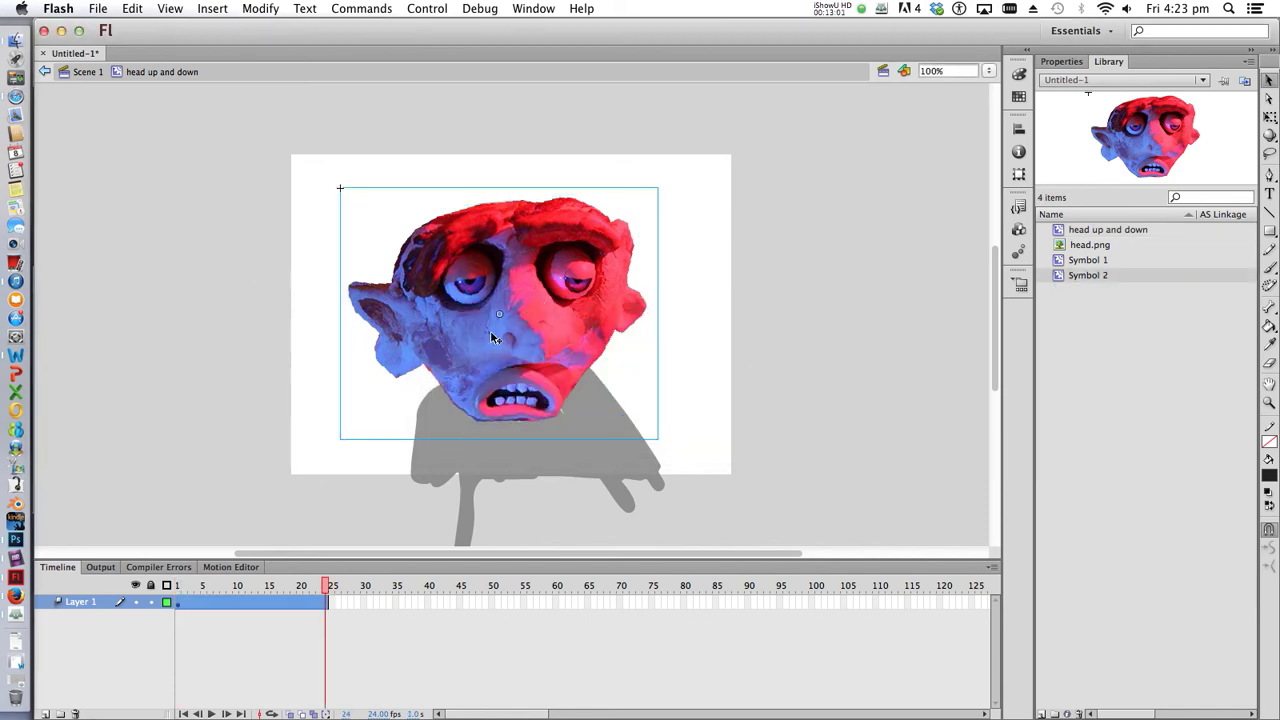
- Raise the head at frame 11 and lower it slightly below its starting height at frame 24, checking the tweened motion
click(242, 589)
drag(550, 334, 549, 326)
key(shift+Up)
key(shift+Up)
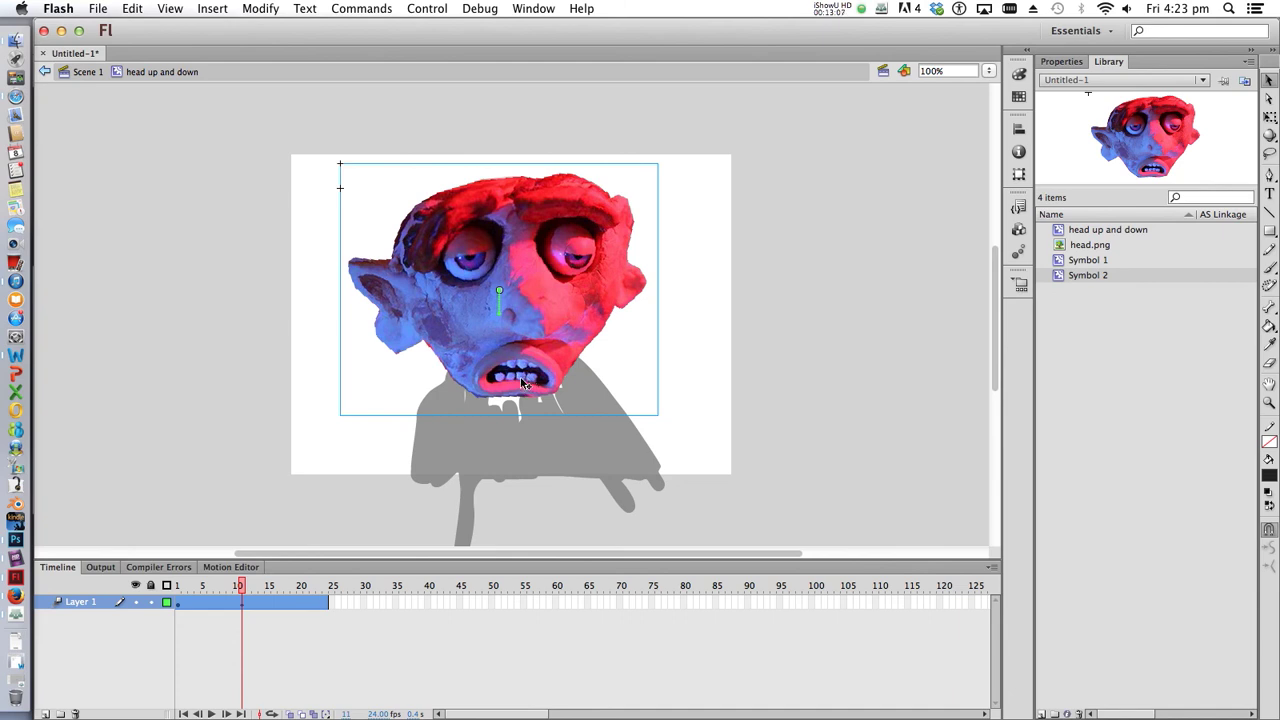
key(shift+Down)
click(327, 588)
key(shift+Down)
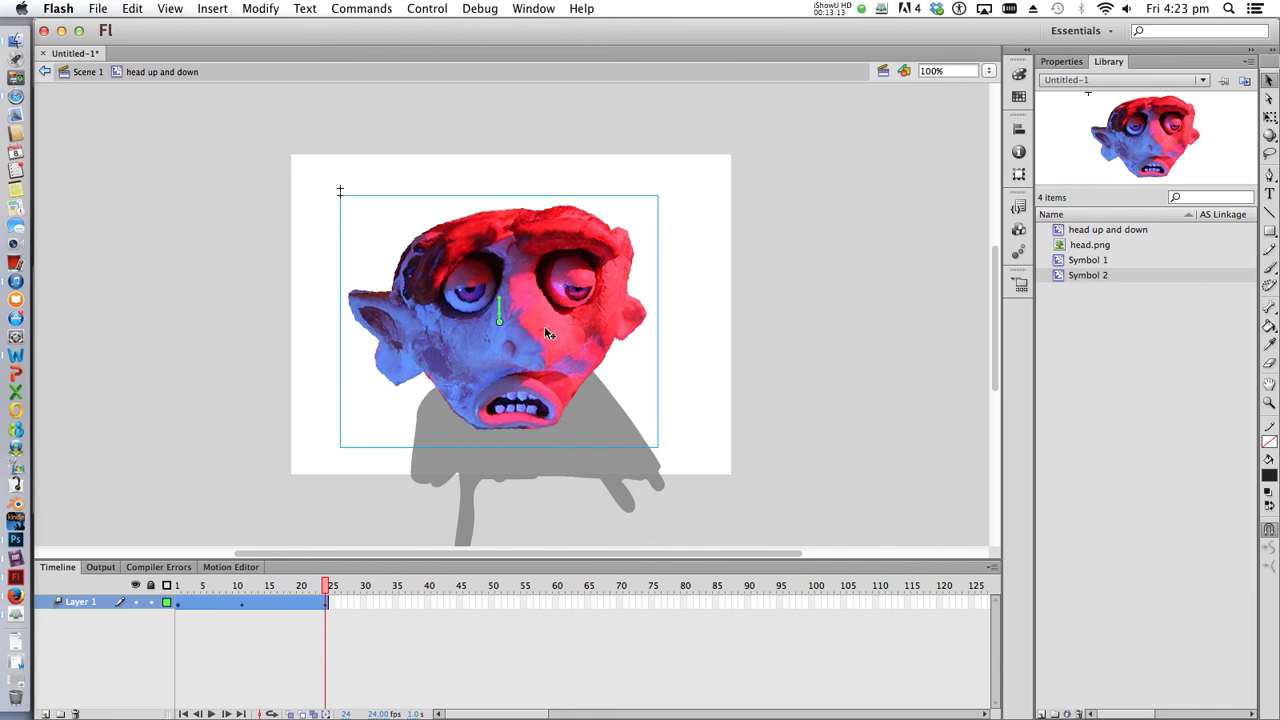
drag(312, 587, 172, 597)
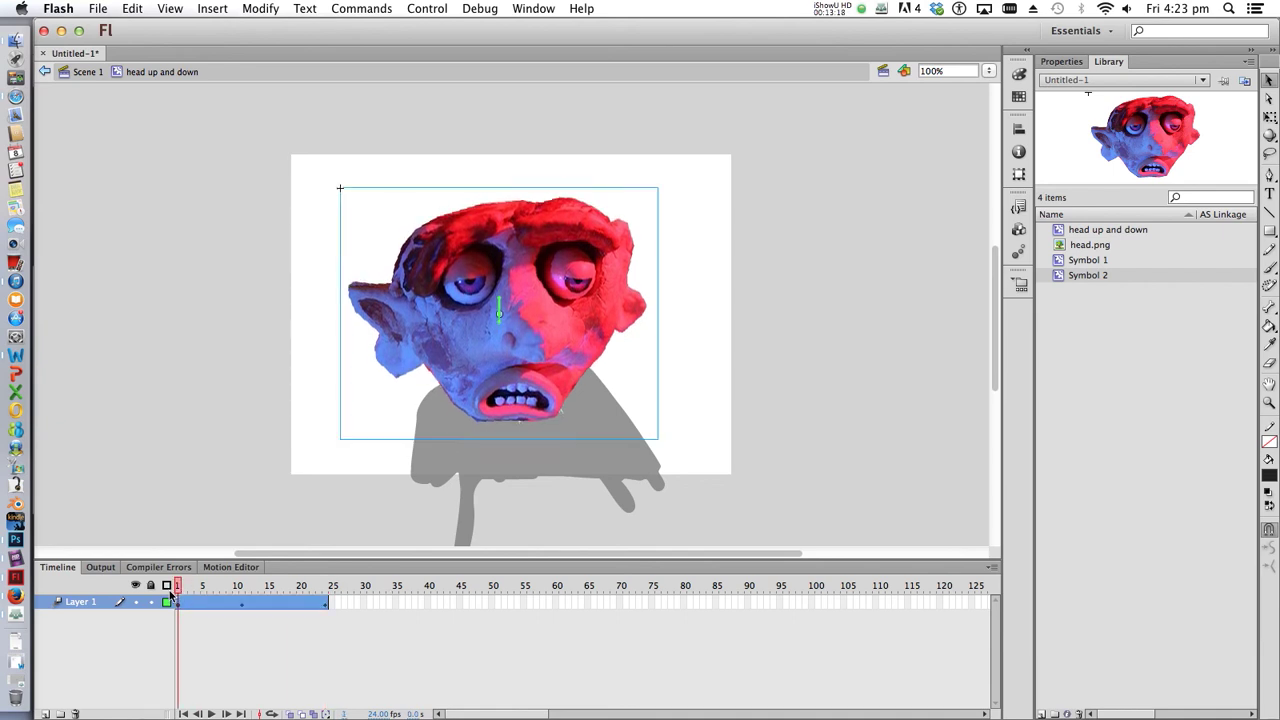
- Return to Scene 1 and test the movie in Flash Professional, closing the preview after watching the head animation
click(88, 72)
click(219, 204)
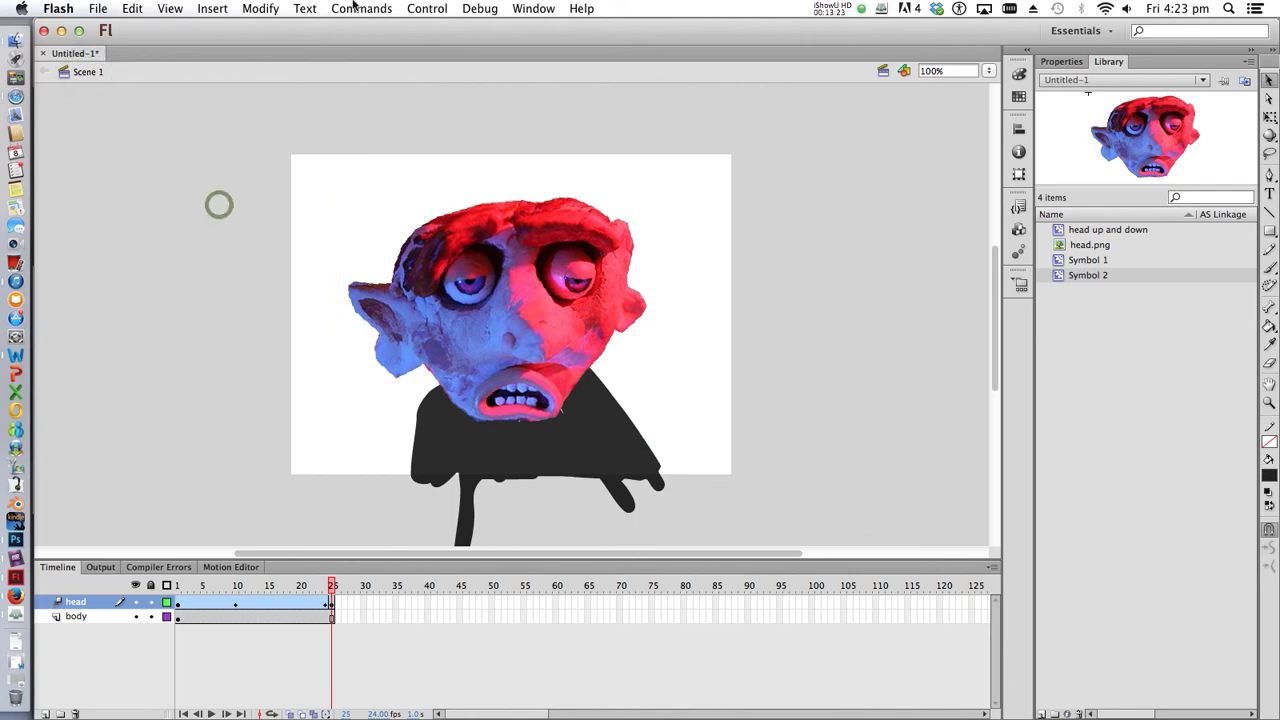
click(427, 8)
mouse_move(521, 128)
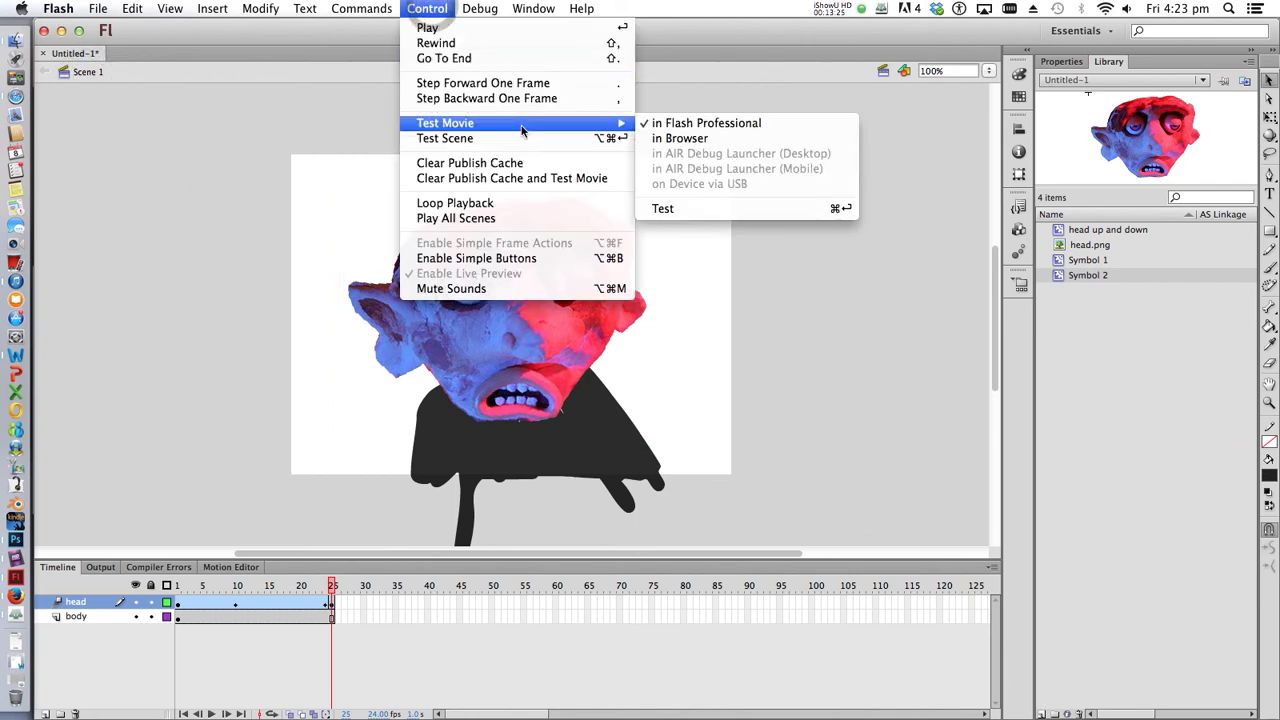
click(698, 210)
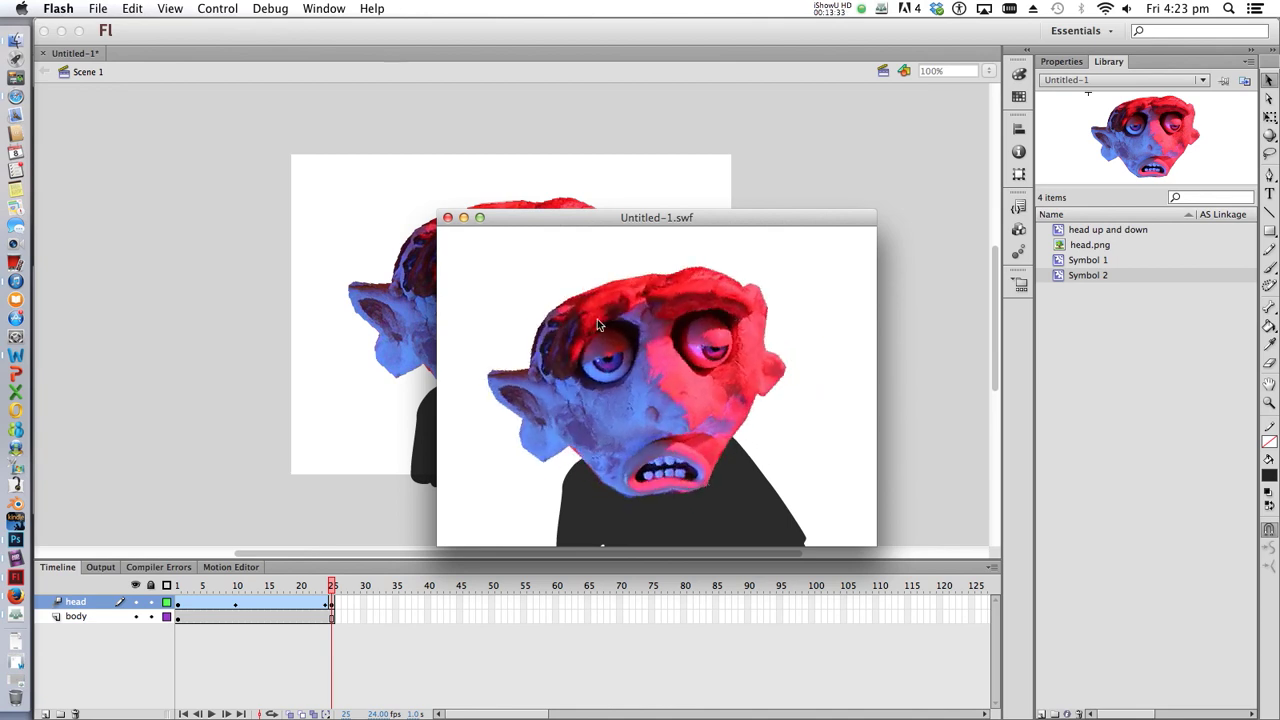
click(448, 218)
- Extend the head and body layers by inserting frames at frame 55, and check the playback from frame 25
click(332, 606)
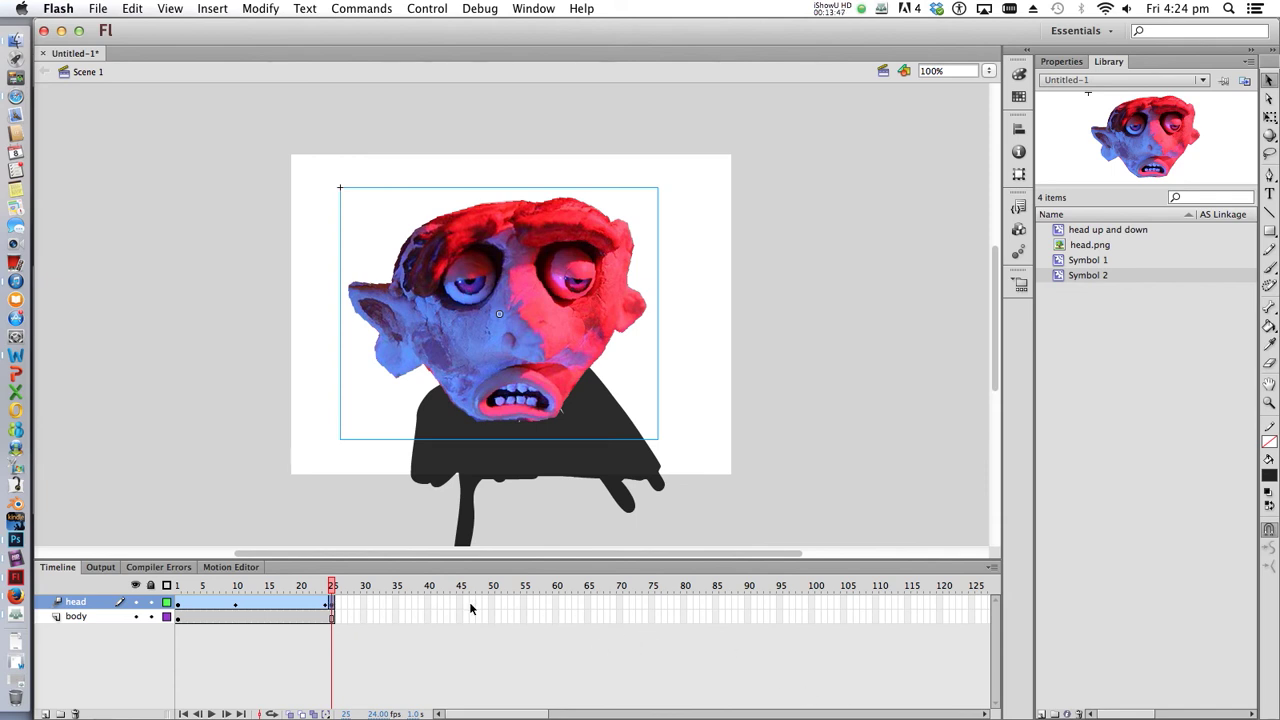
right_click(524, 605)
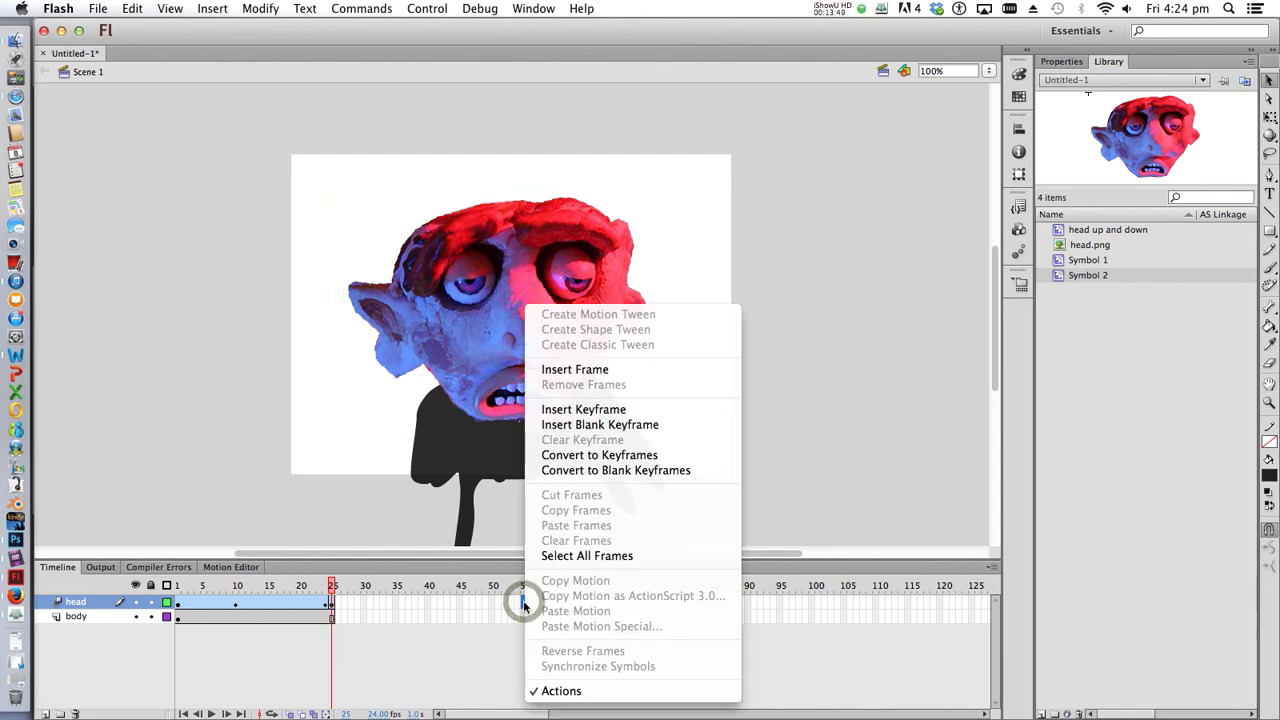
click(578, 370)
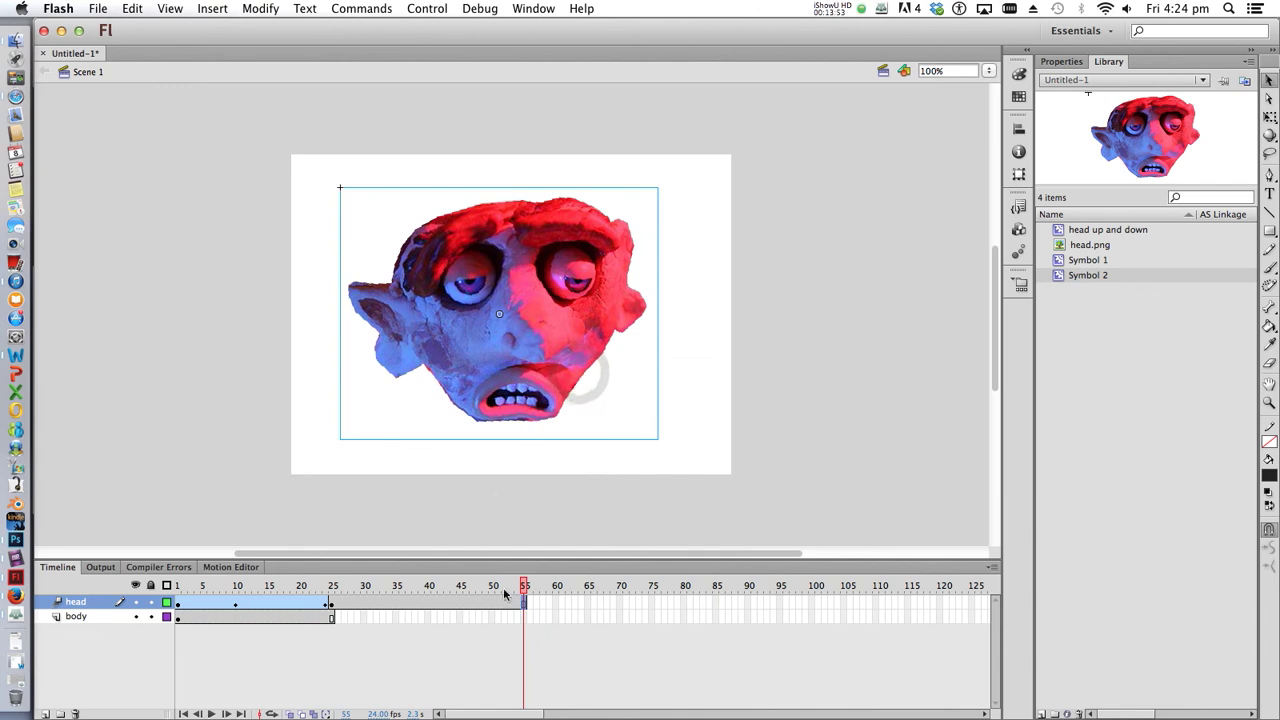
click(524, 586)
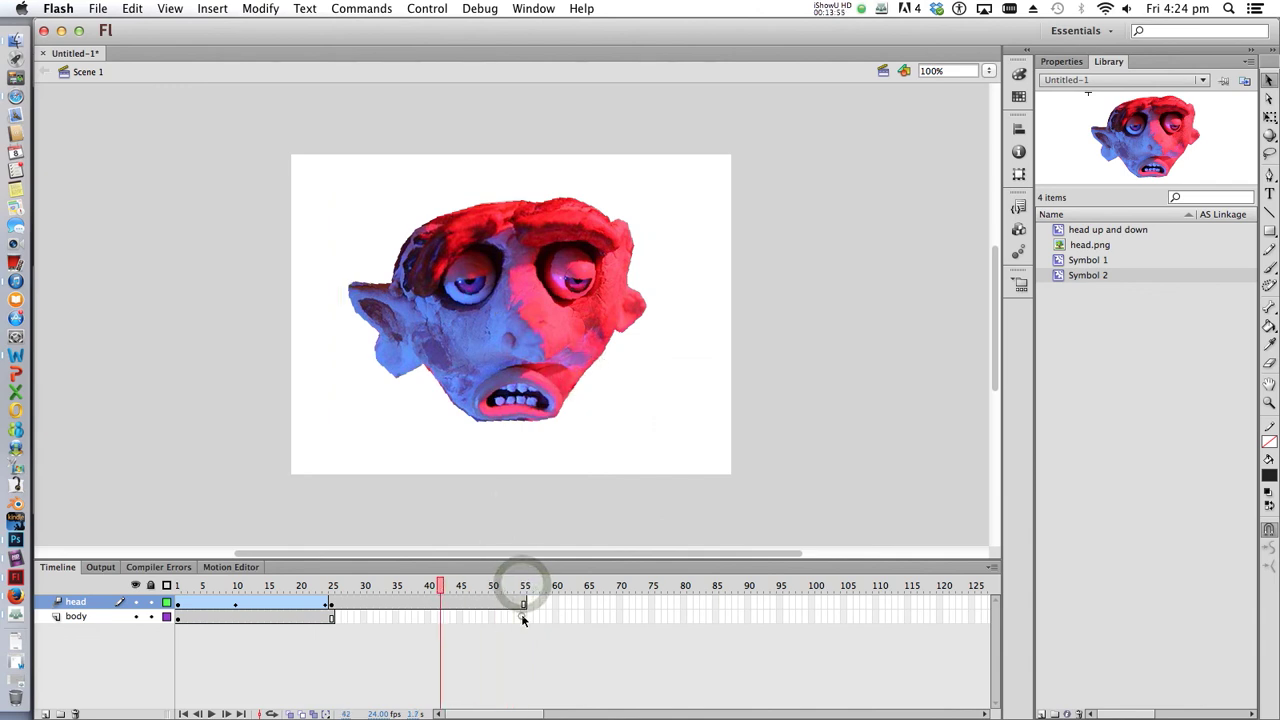
right_click(521, 617)
click(578, 370)
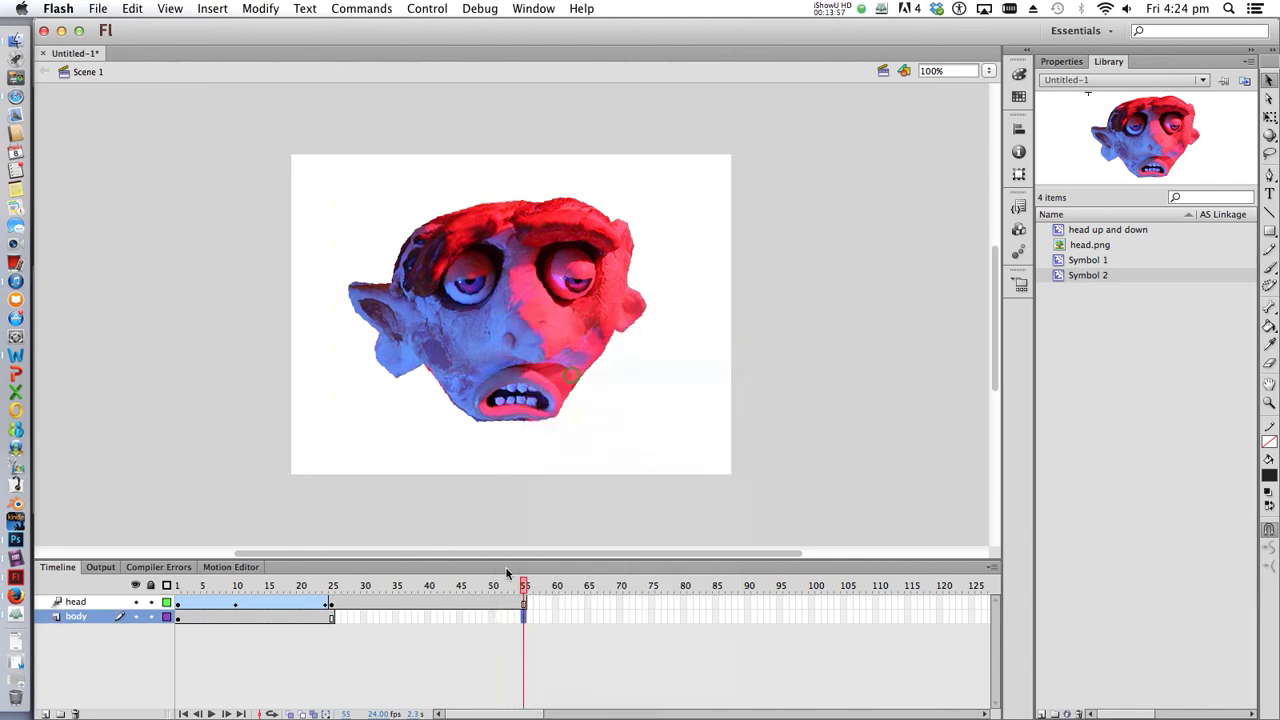
drag(524, 585, 335, 593)
click(484, 385)
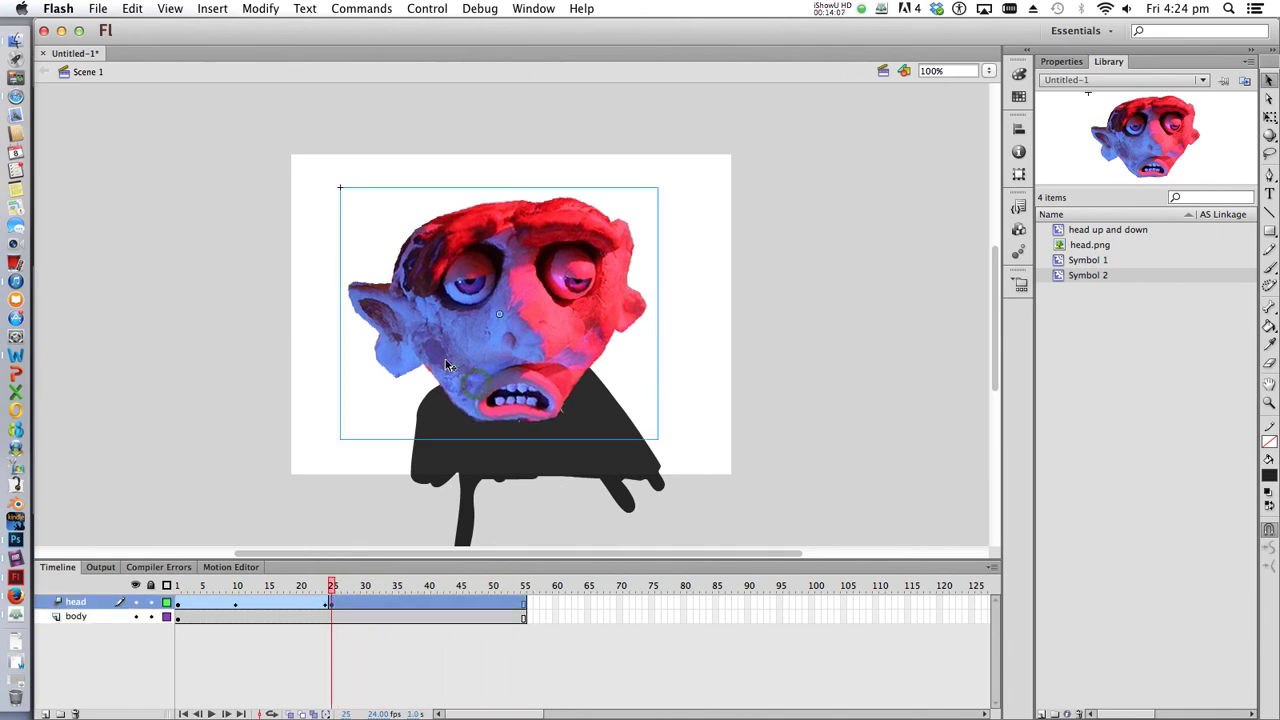
mouse_move(335, 586)
mouse_down()
mouse_move(423, 586)
mouse_move(337, 593)
mouse_up()
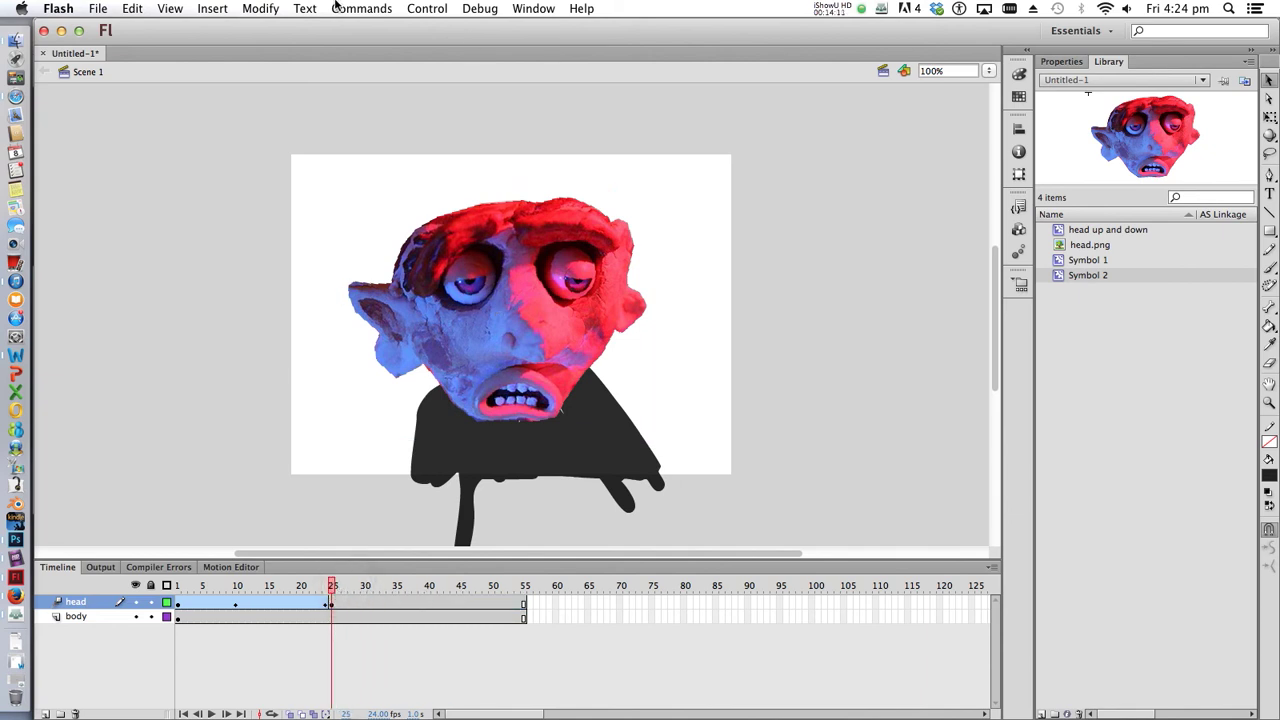
- Test the movie with both layers extended to frame 55, and close the preview
click(444, 12)
mouse_move(505, 125)
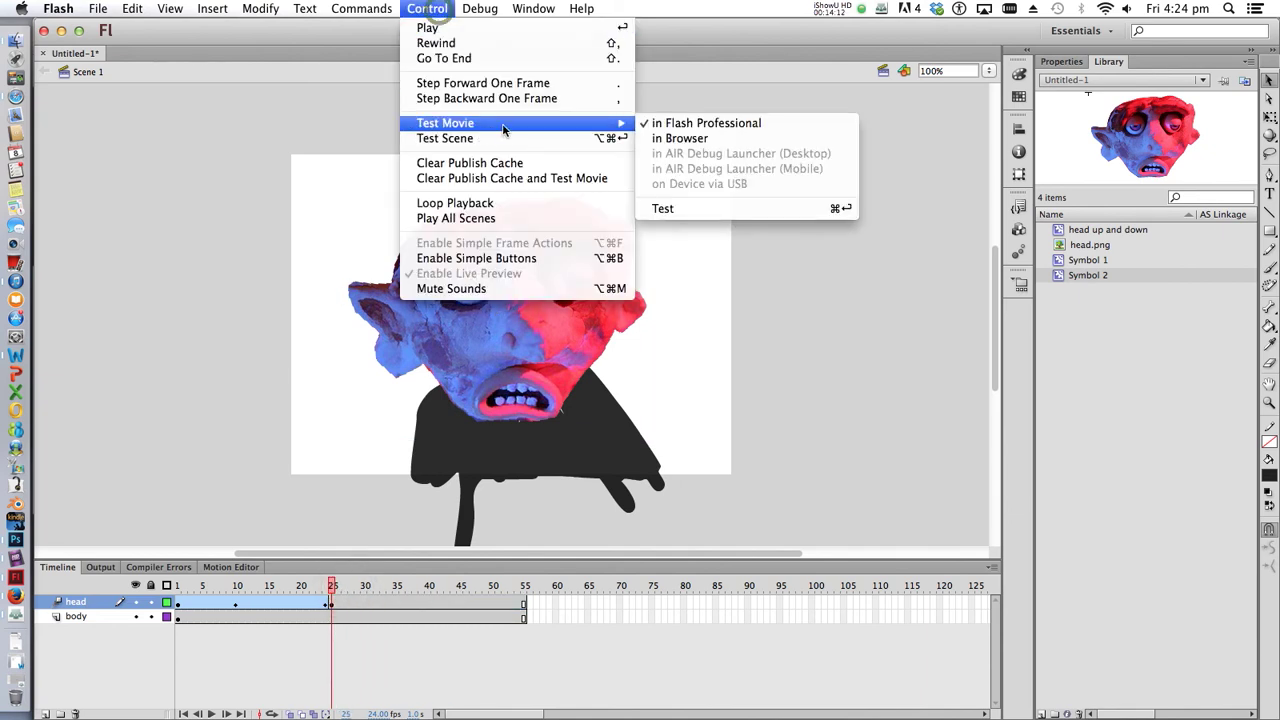
click(664, 209)
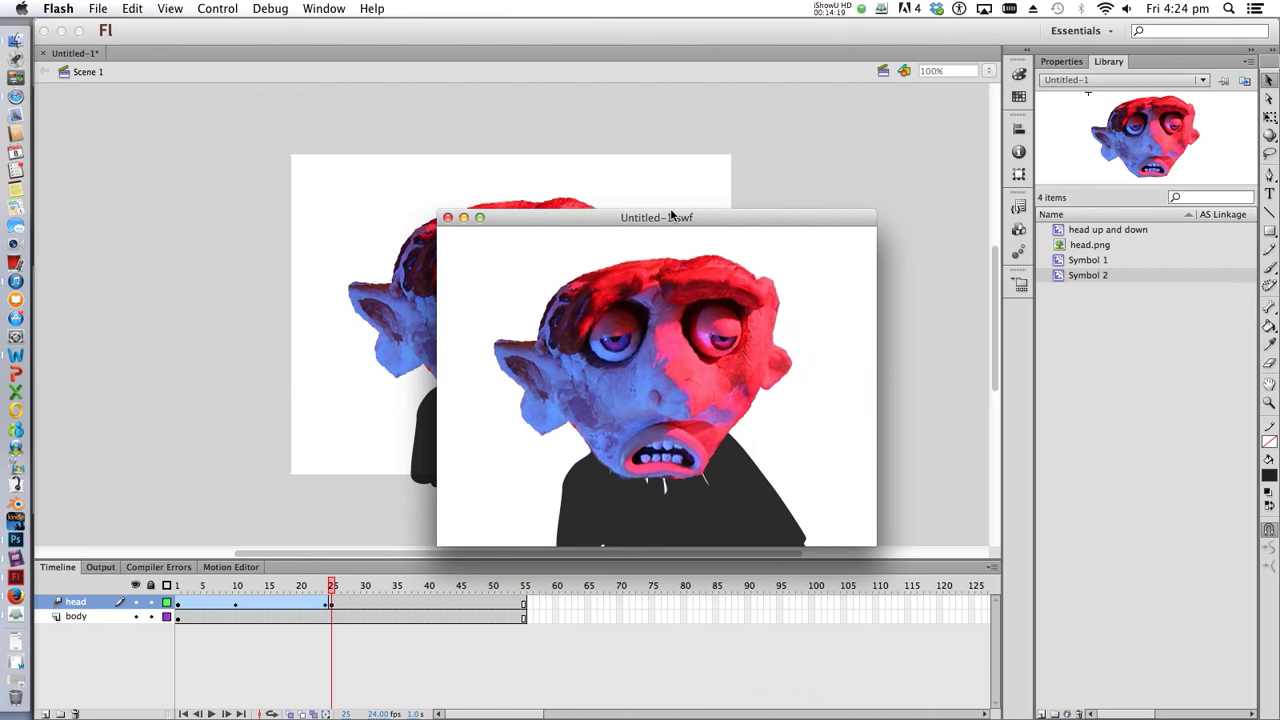
click(448, 218)
- Remove all frames after frame 25 from the head and body layers, and select frame 25 of the head layer
drag(495, 607, 344, 605)
right_click(351, 606)
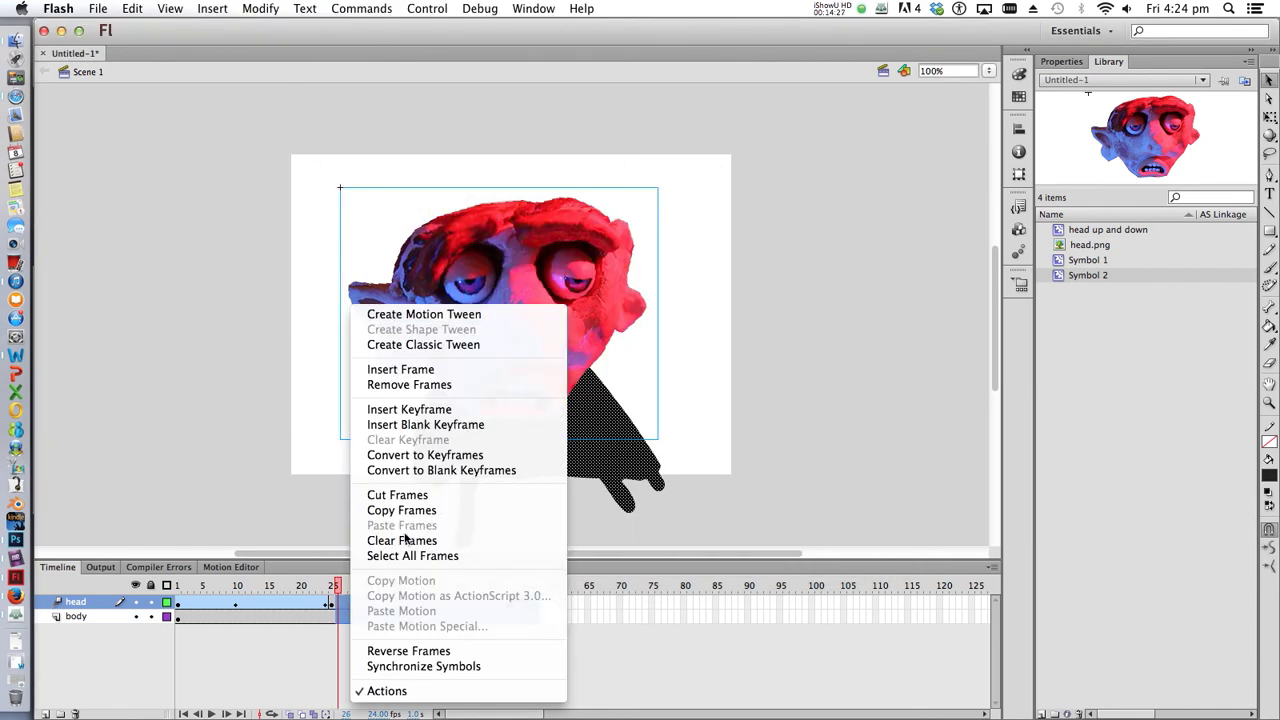
click(443, 384)
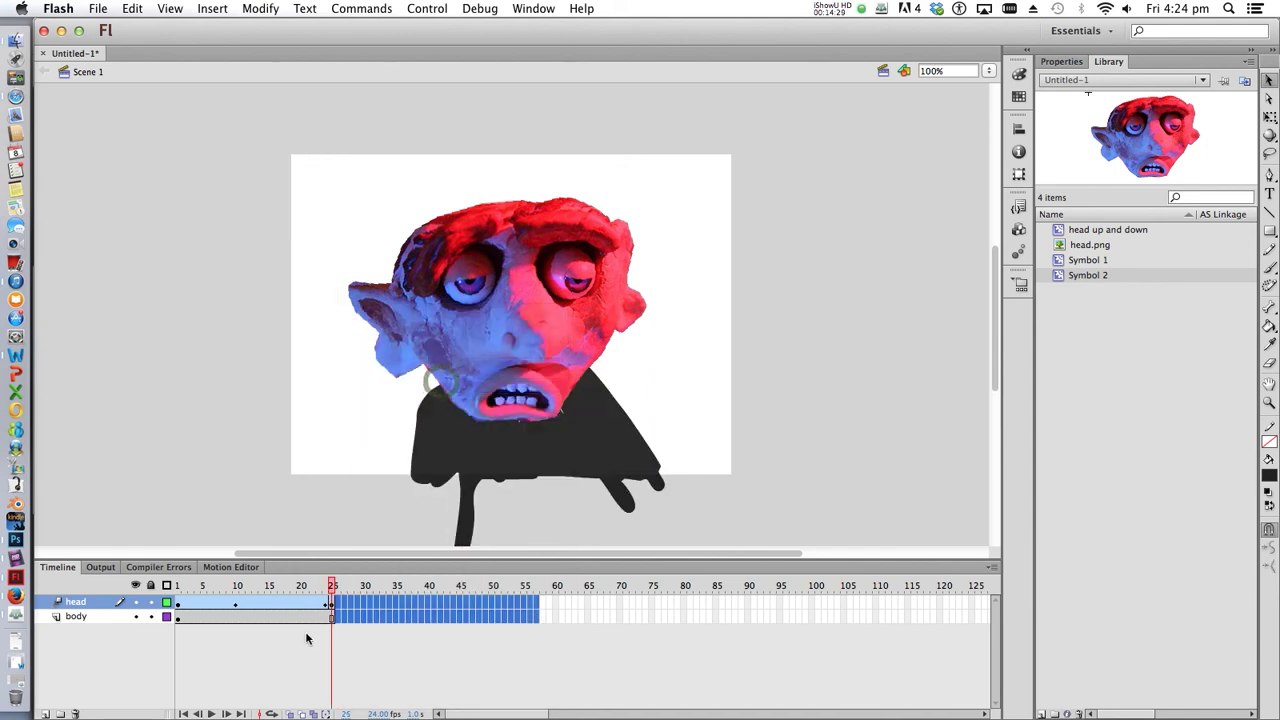
click(333, 588)
click(333, 600)
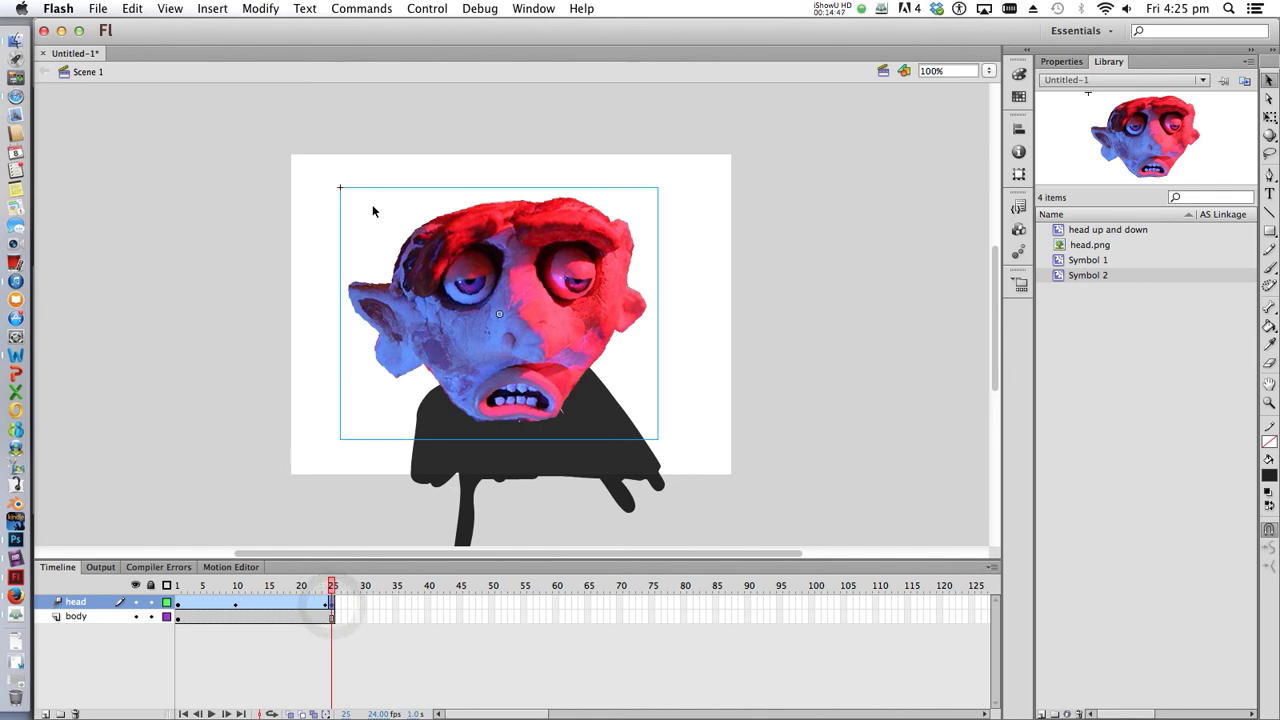
- Try to bring up the Actions panel in the Essentials workspace
click(530, 8)
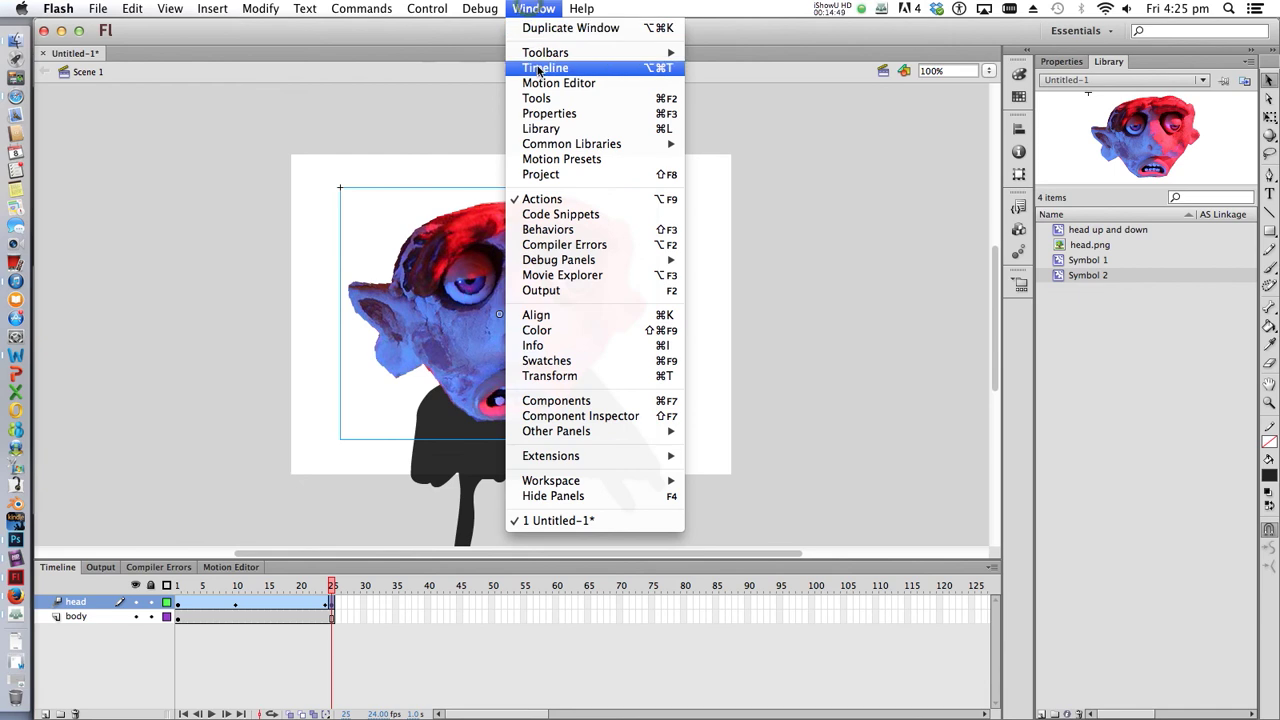
click(568, 200)
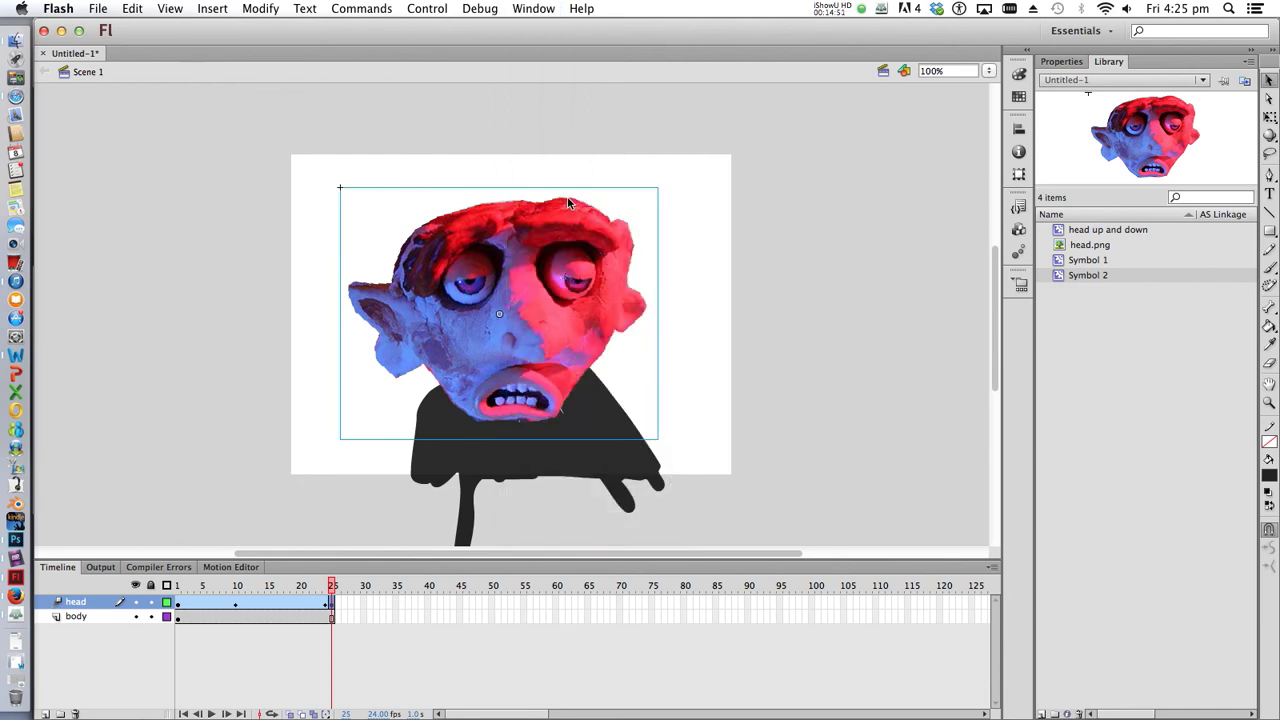
click(532, 8)
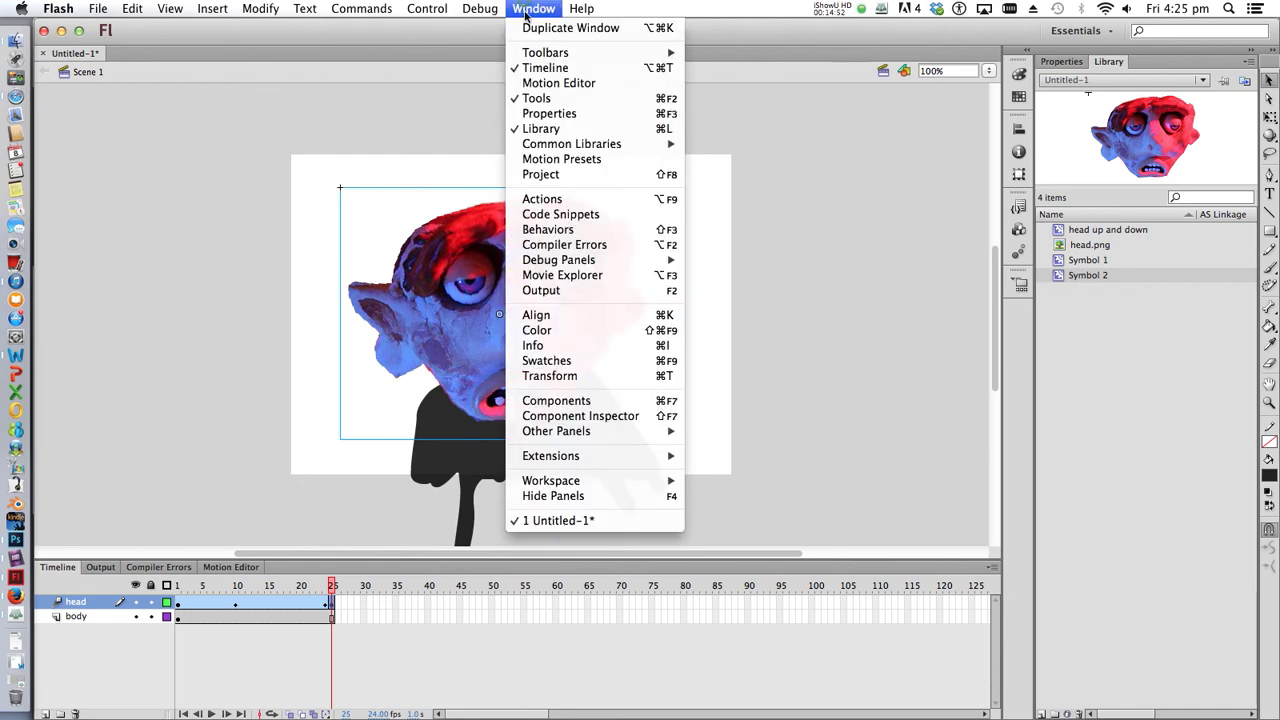
click(576, 200)
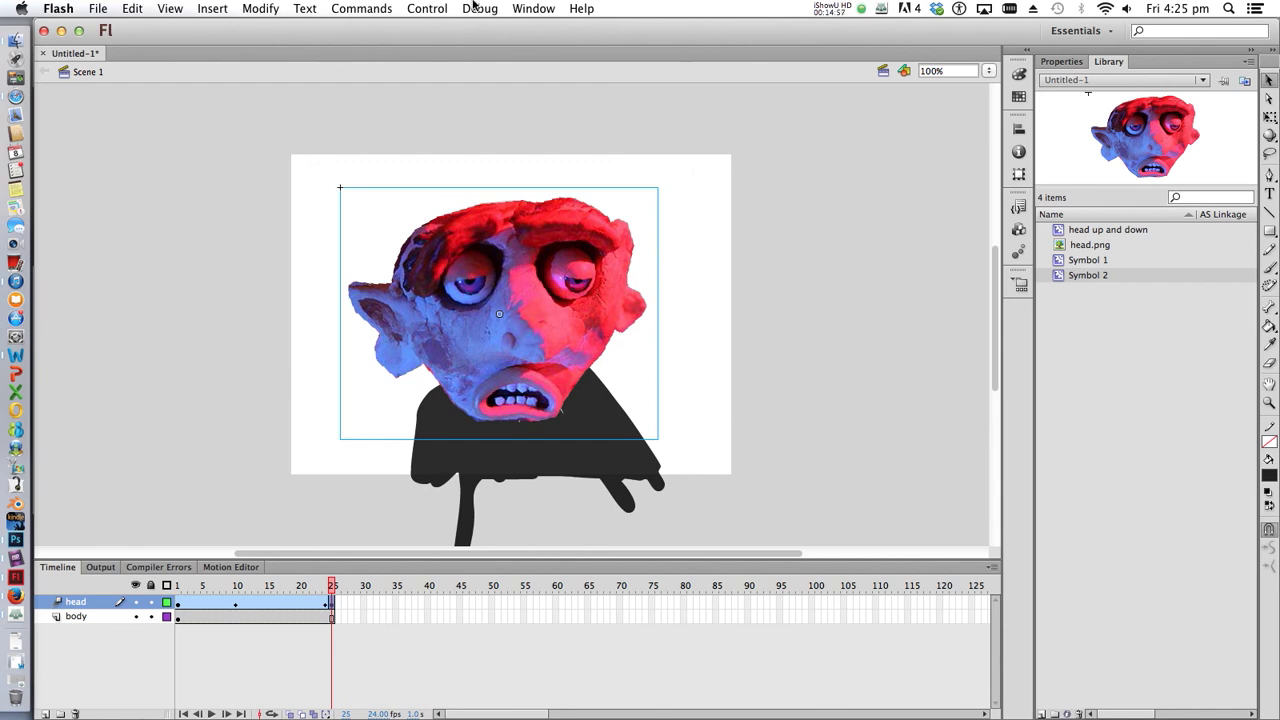
click(533, 8)
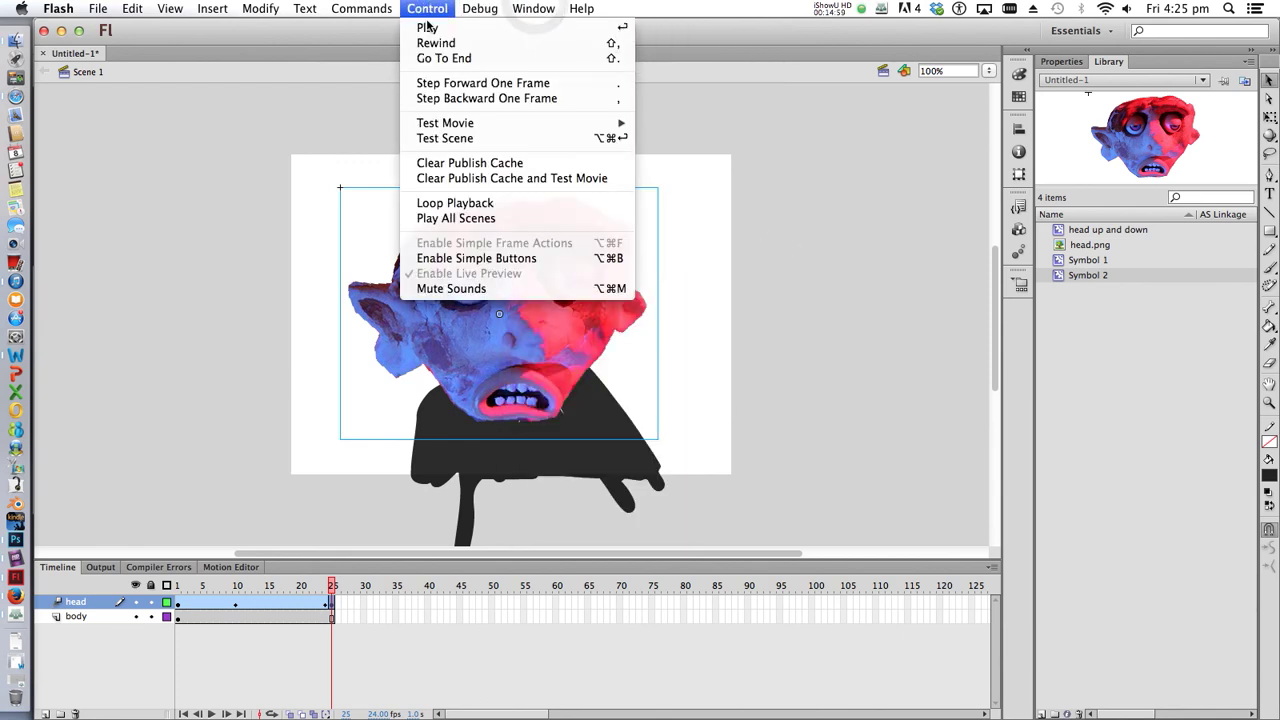
click(715, 122)
- Switch to the Designer workspace and open the Actions panel, placing it clear of the timeline and the head
click(550, 9)
mouse_move(576, 55)
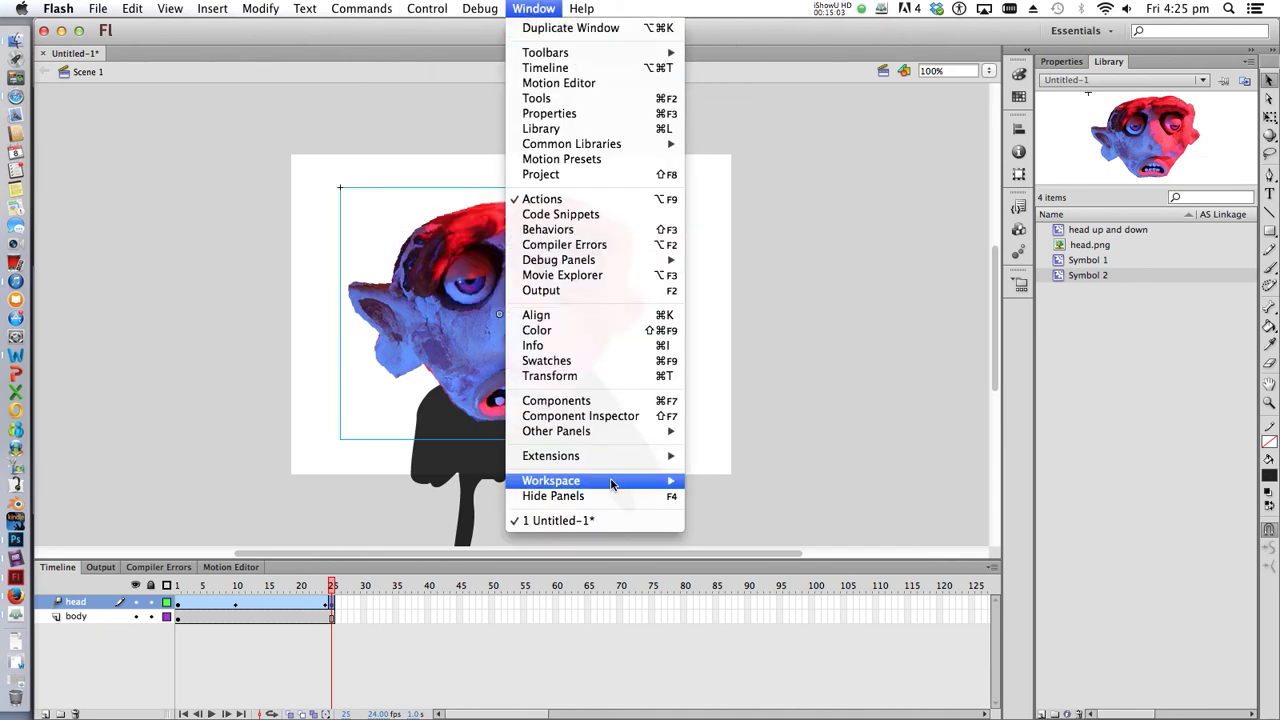
mouse_move(613, 481)
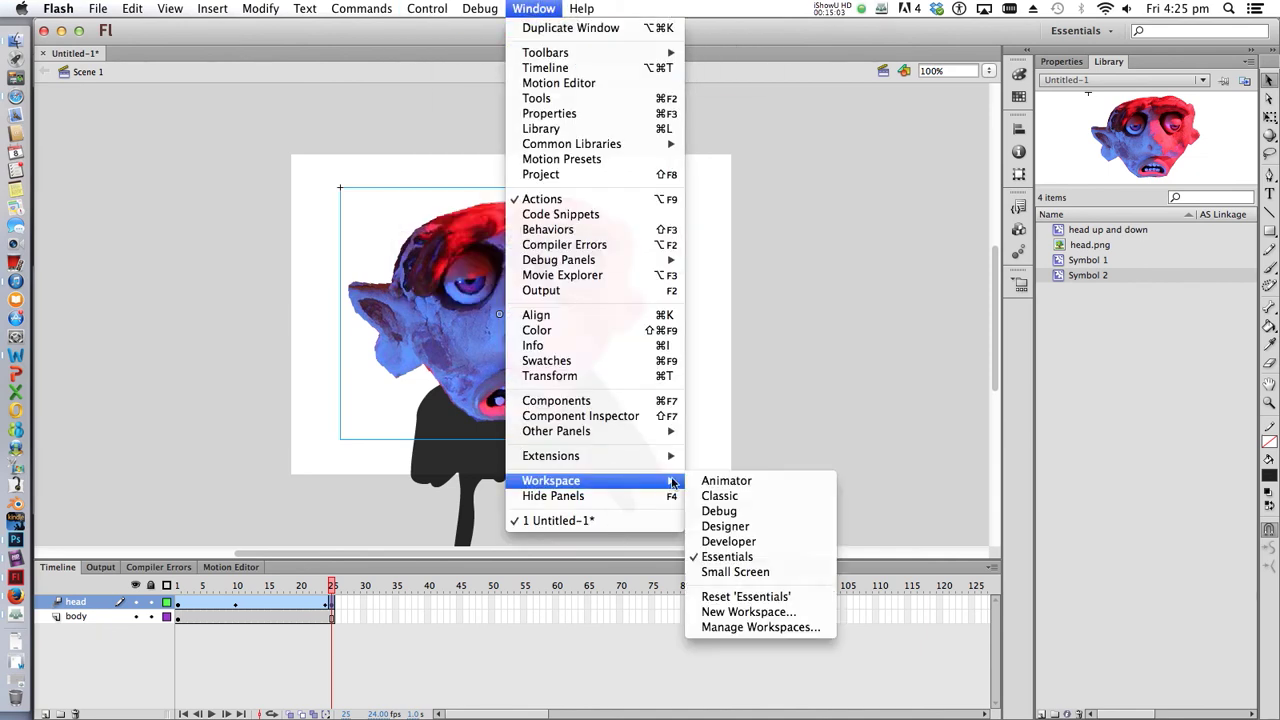
click(752, 526)
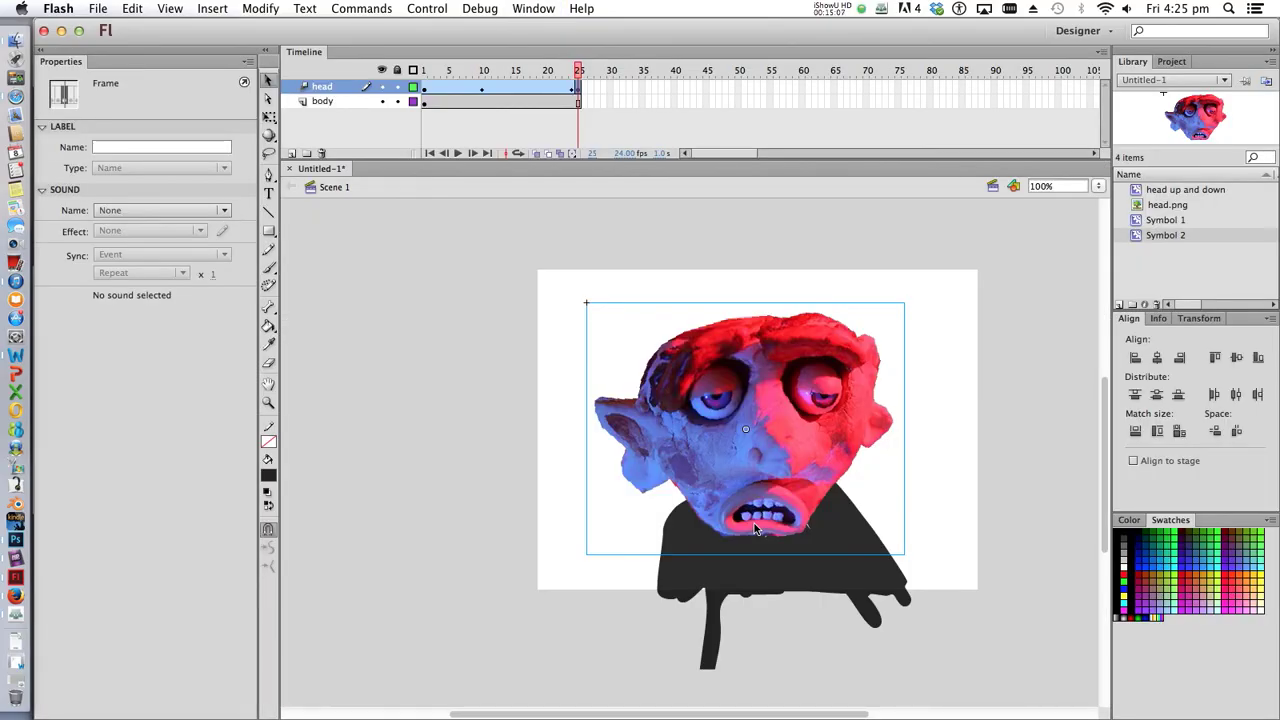
click(533, 8)
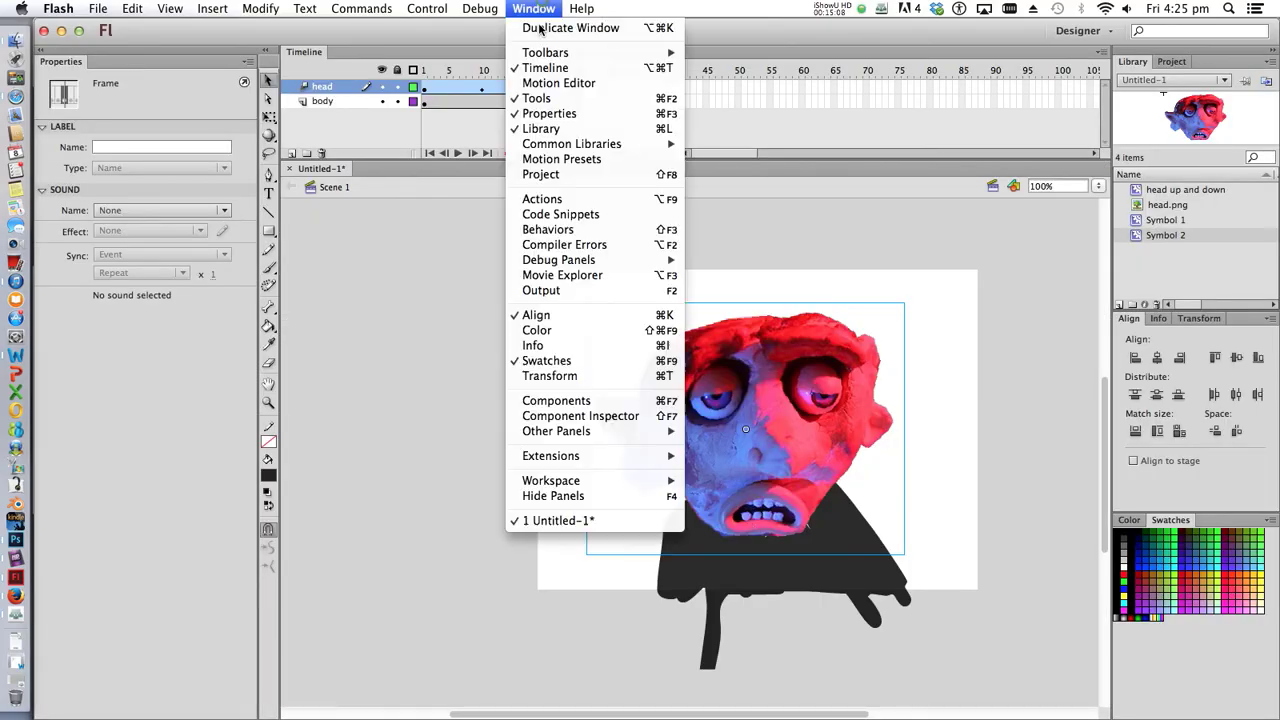
click(555, 205)
drag(565, 213, 215, 341)
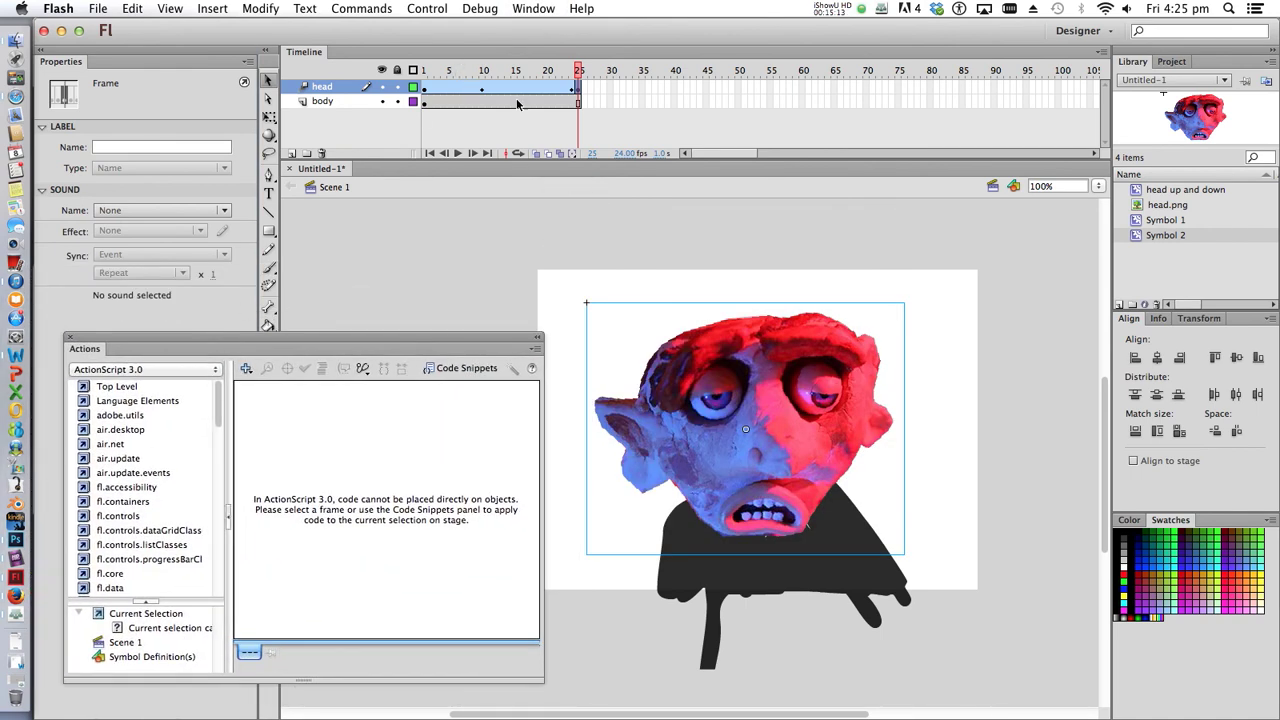
- Add a new layer above the head layer and name it "actions"
click(293, 154)
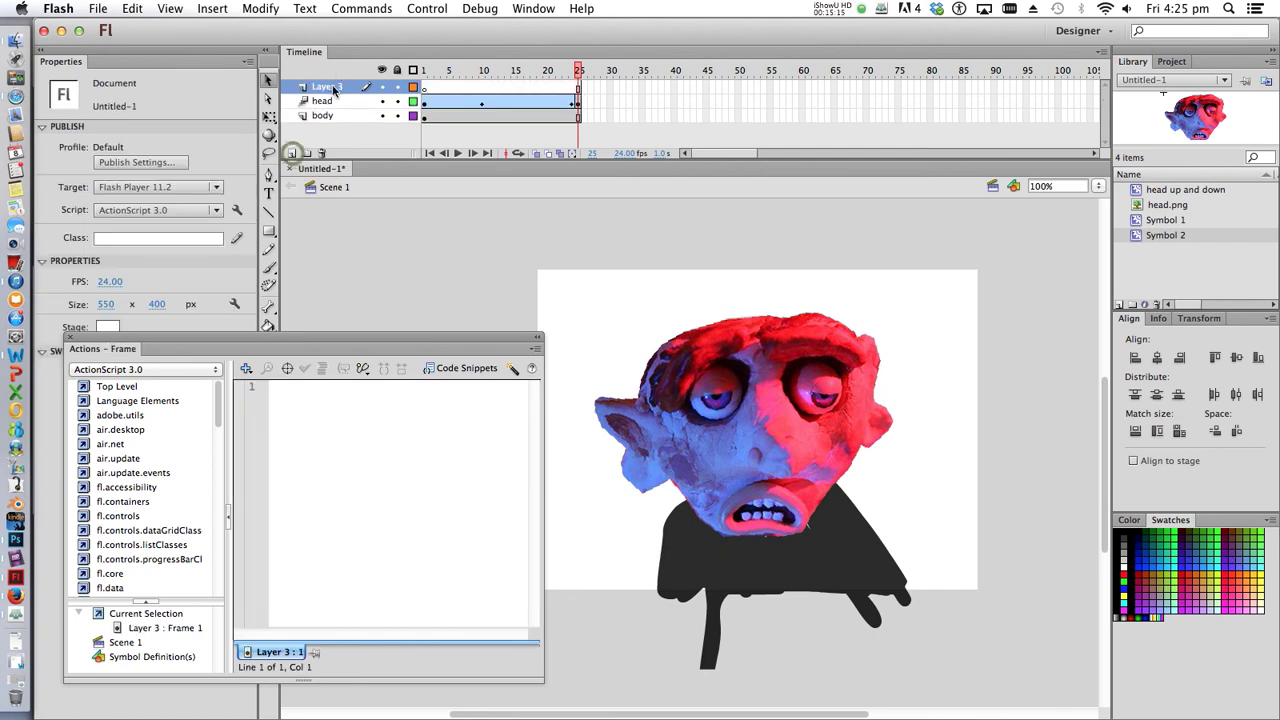
double_click(330, 86)
text(a)
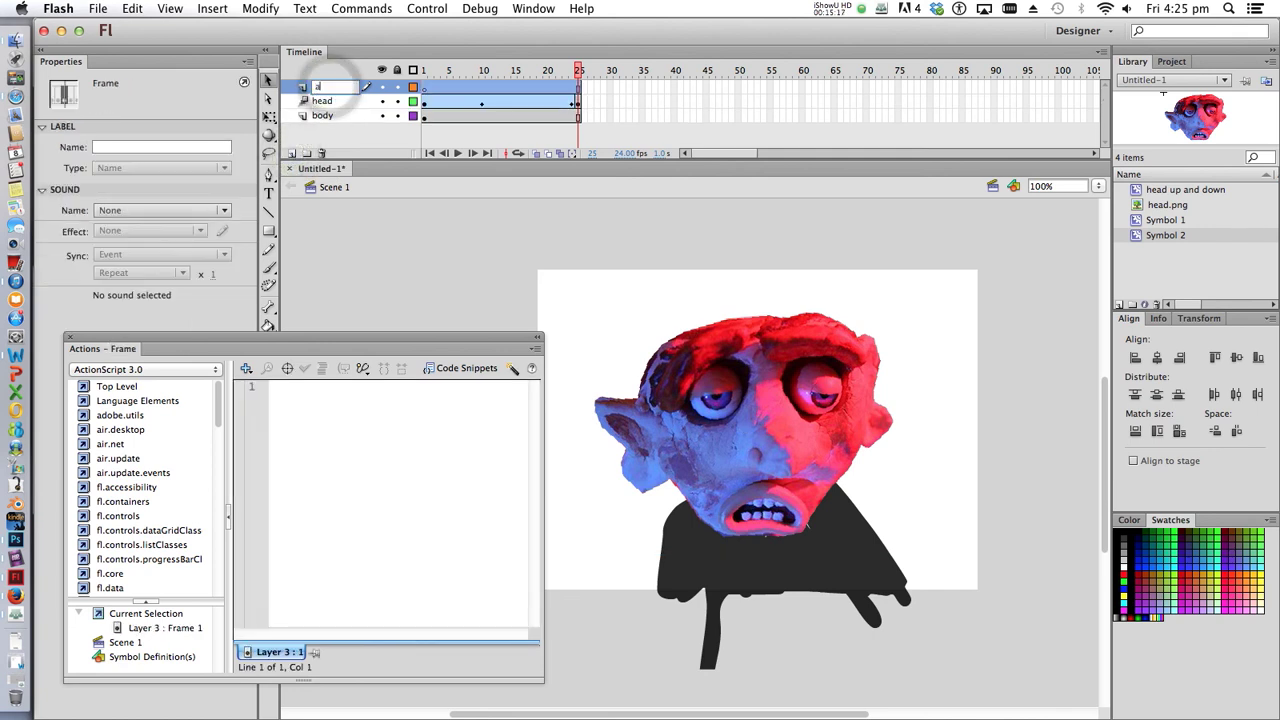
text(dtions)
key(Return)
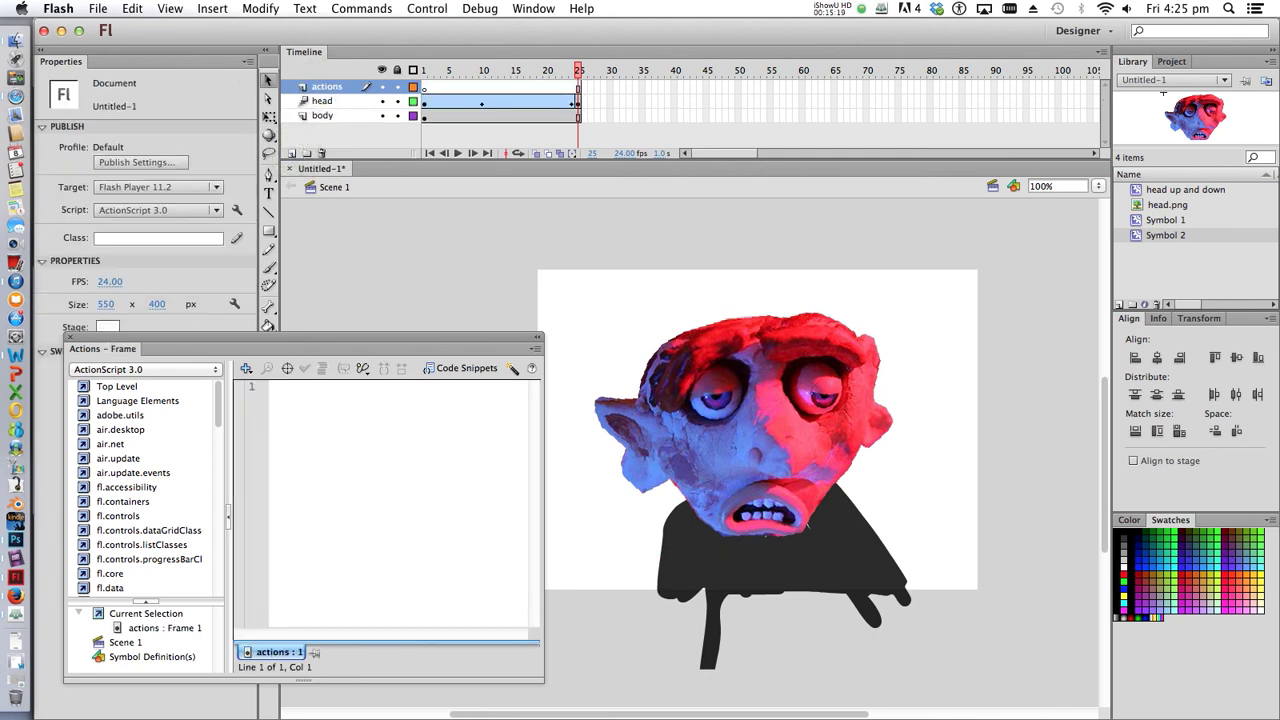
- Insert a keyframe at frame 25 of the actions layer and give it the script "stop();"
click(579, 88)
right_click(579, 88)
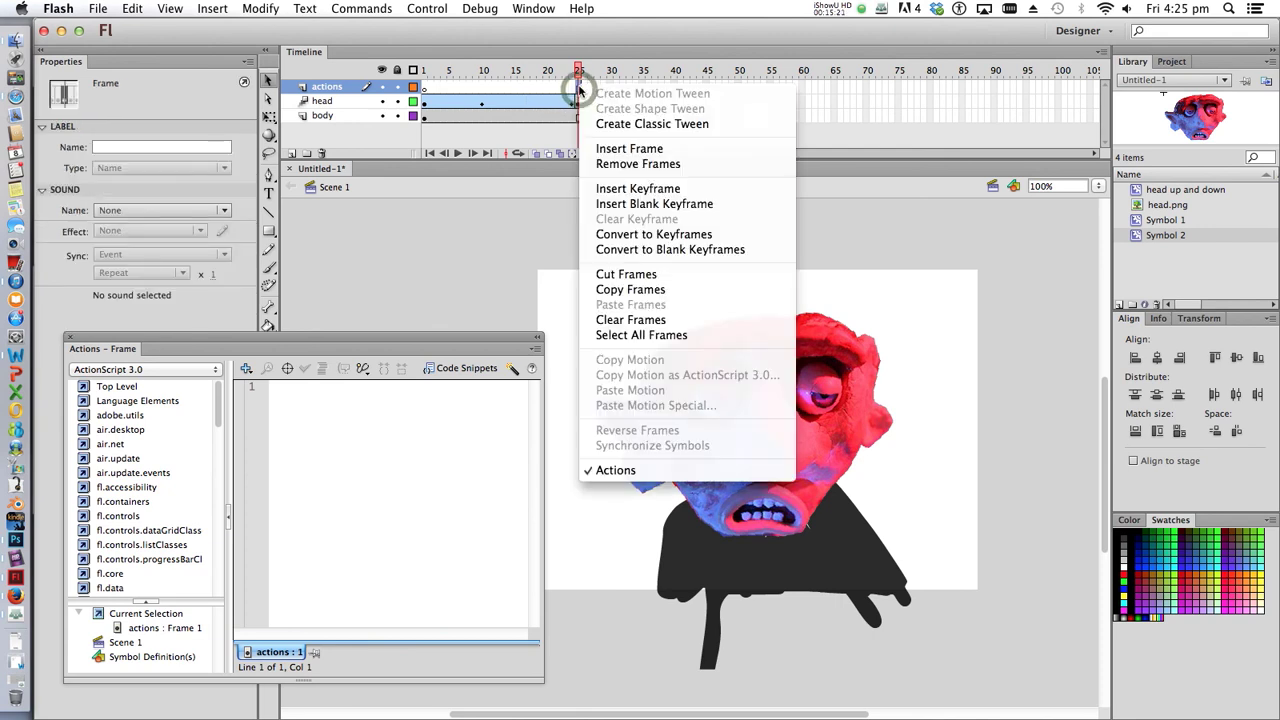
click(664, 189)
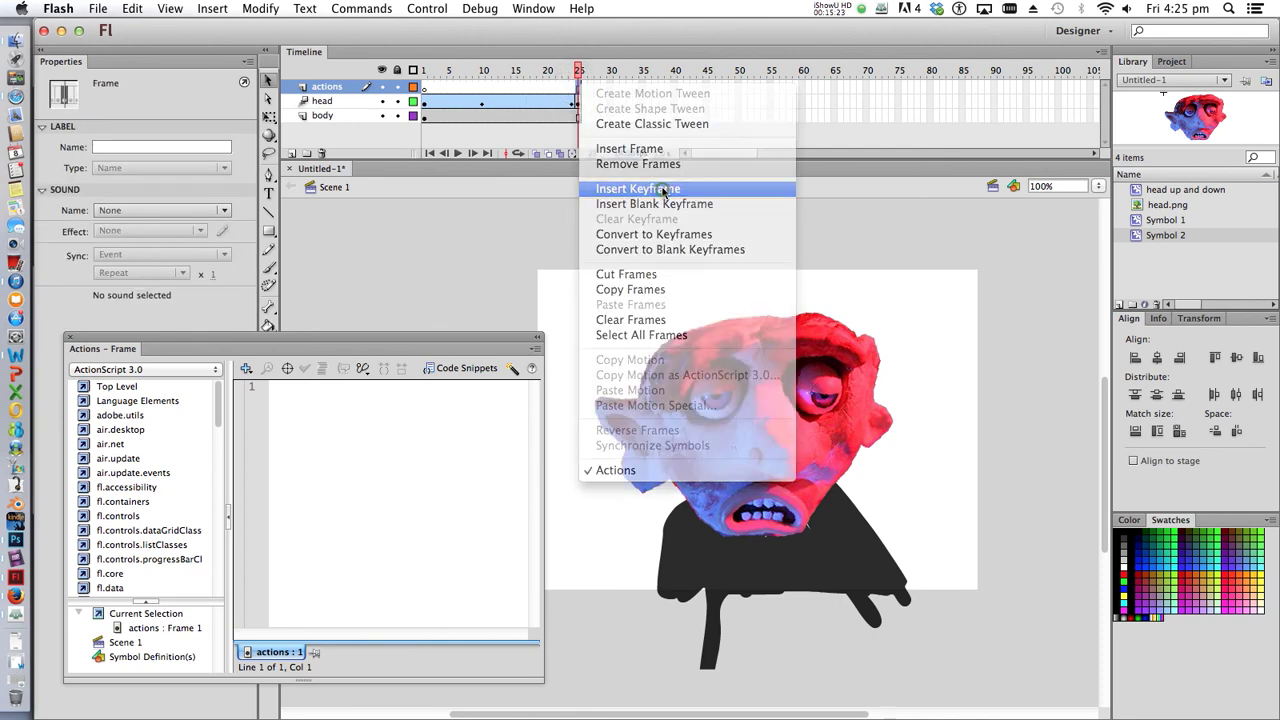
click(374, 412)
text(stop();)
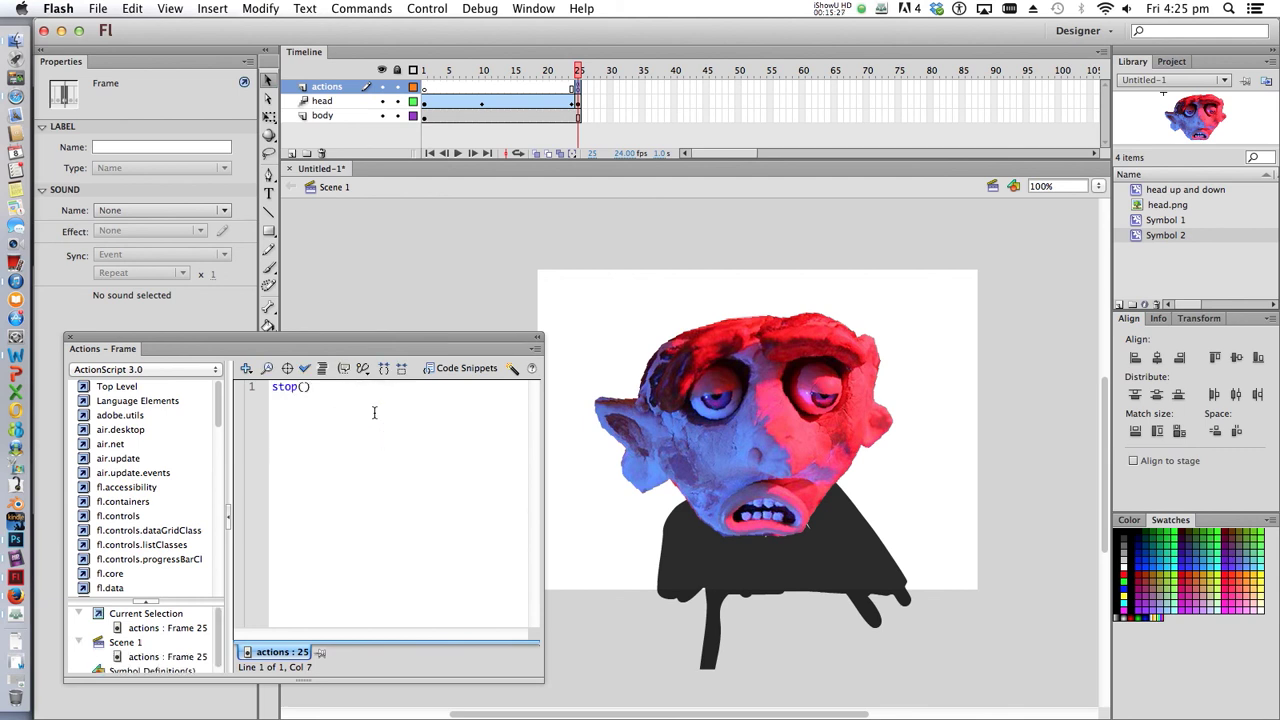
click(414, 291)
- Test the movie to check how the head animation plays, and close the preview
click(432, 14)
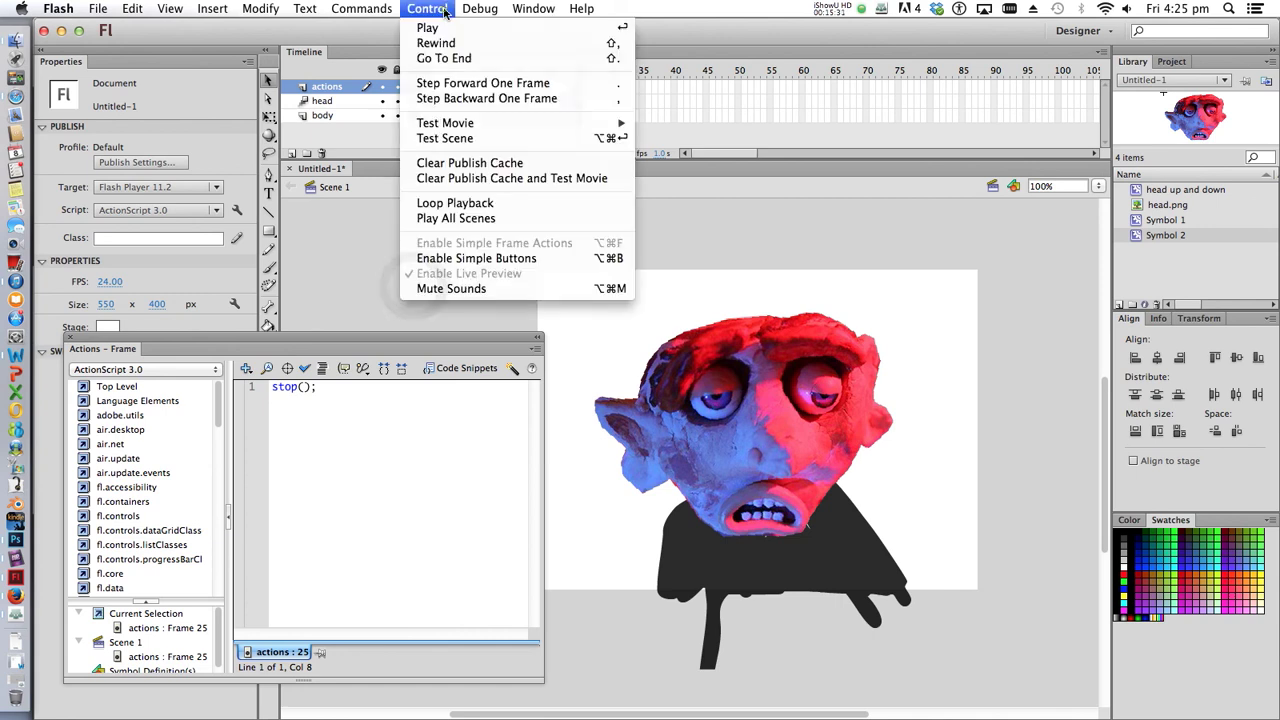
mouse_move(610, 123)
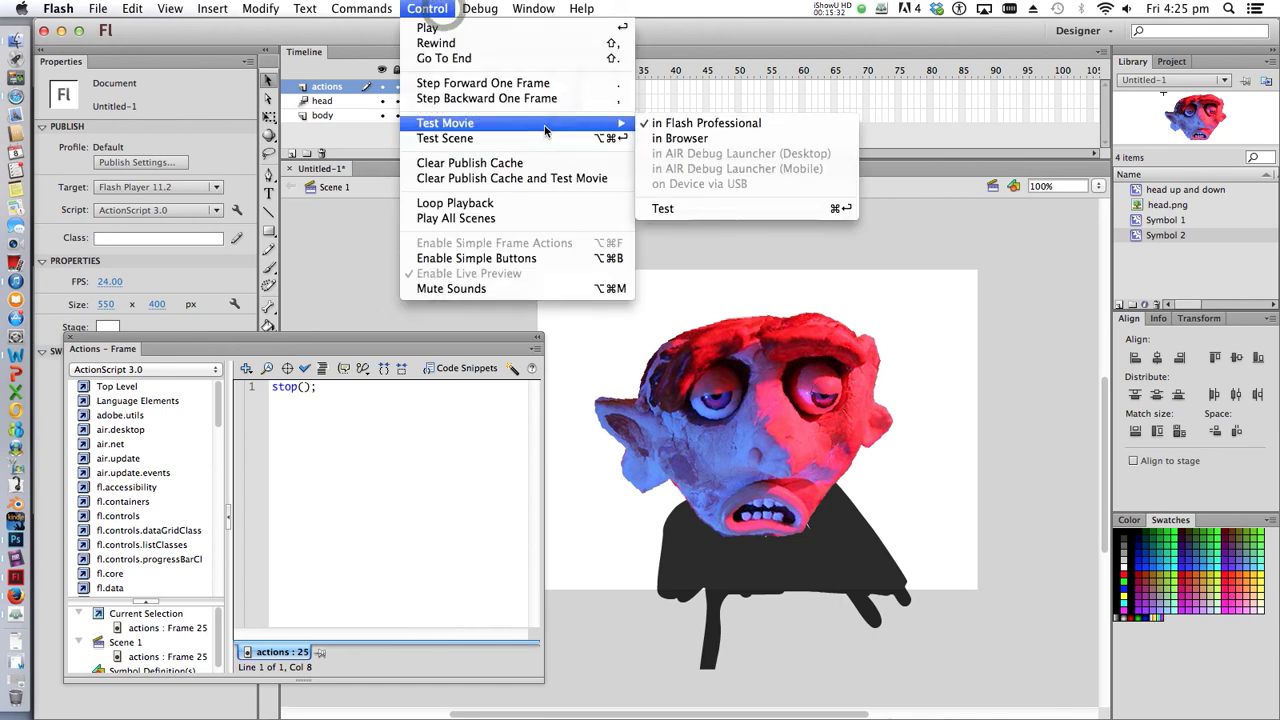
click(666, 206)
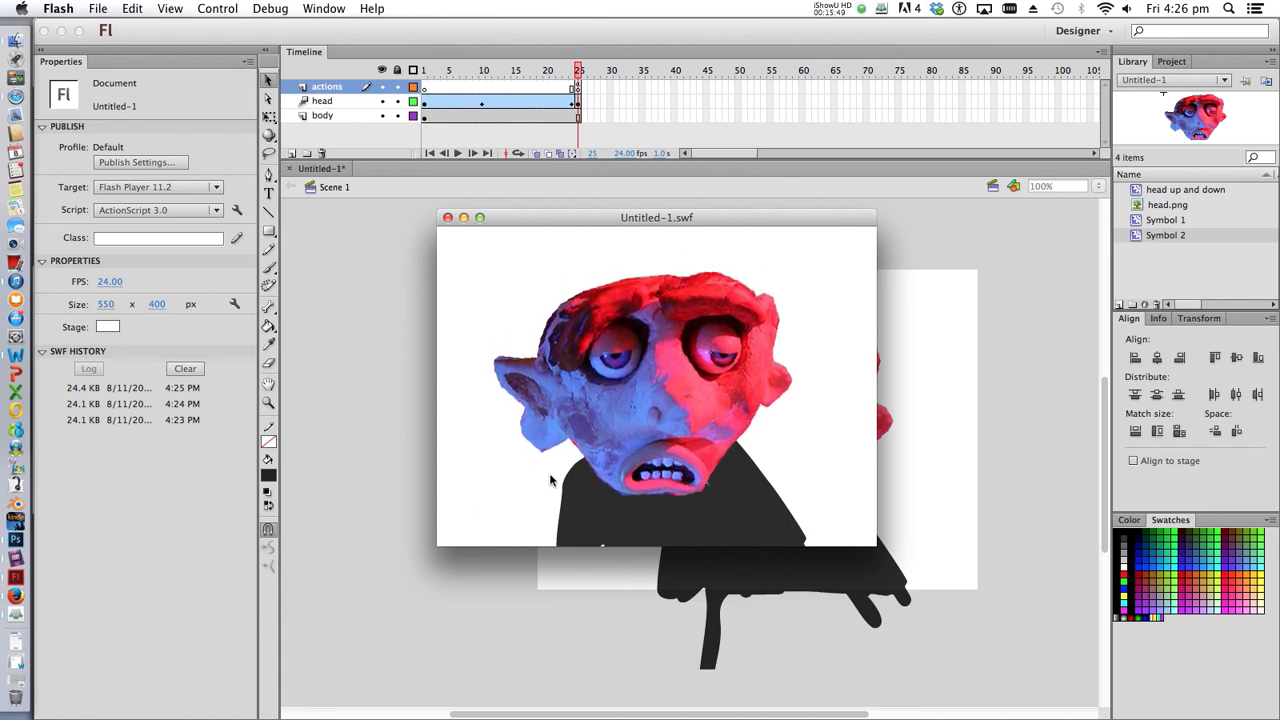
click(497, 481)
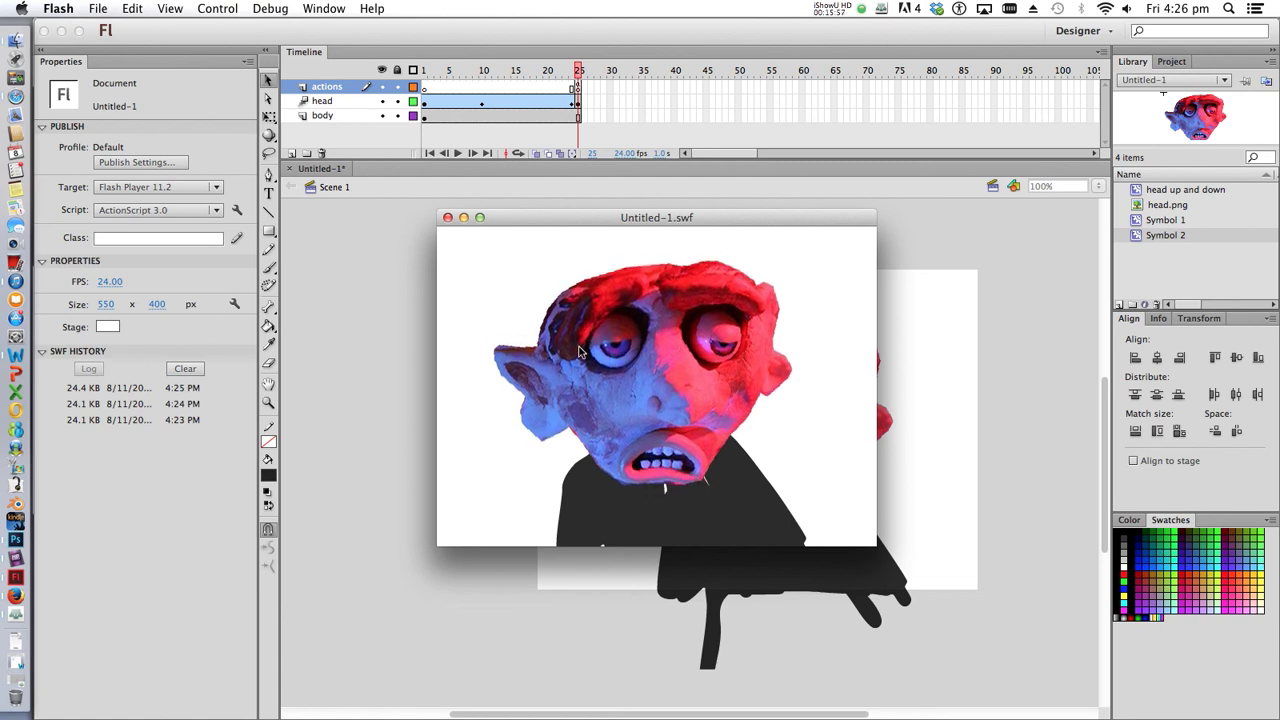
click(449, 218)
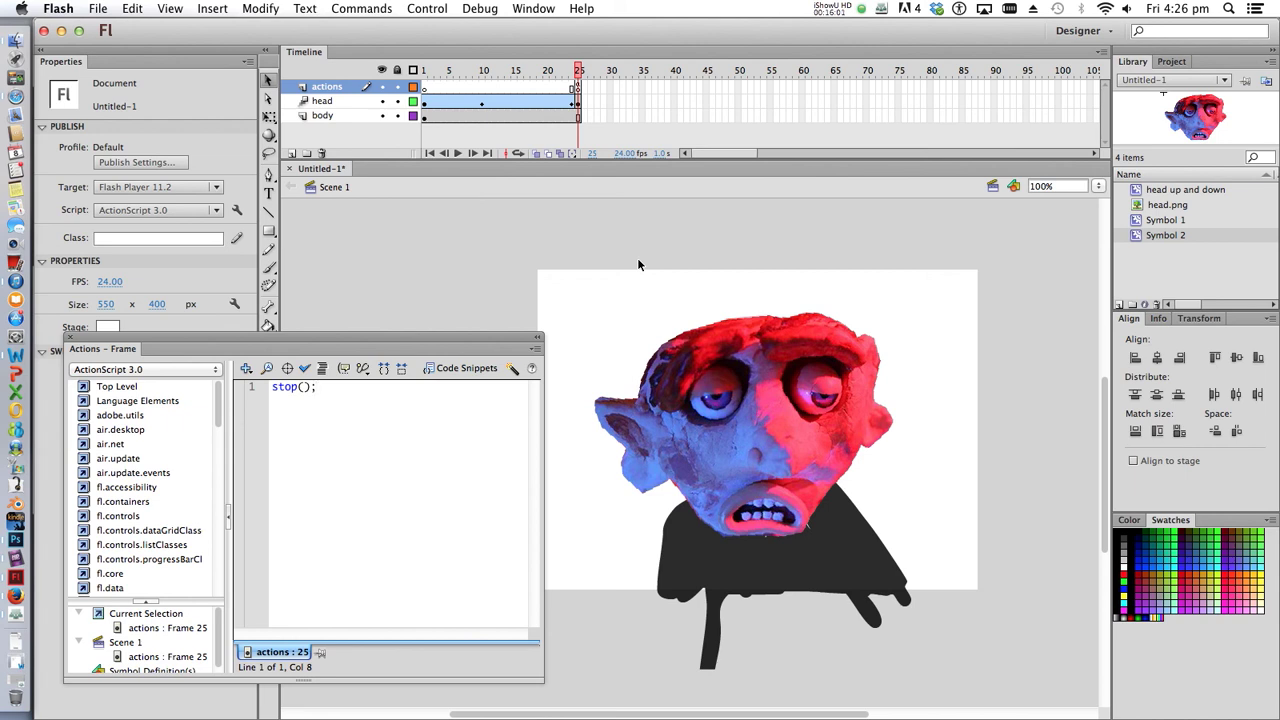